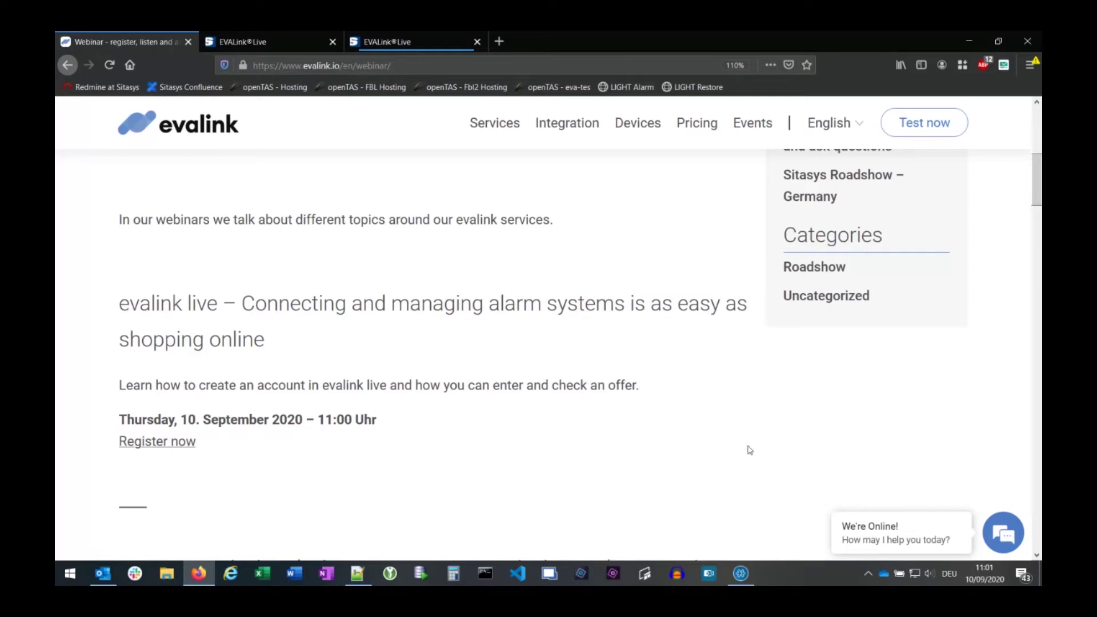
# - Minimize the evalink live meeting window and bring up the evalink live landing page tab
pyautogui.click(745, 577)
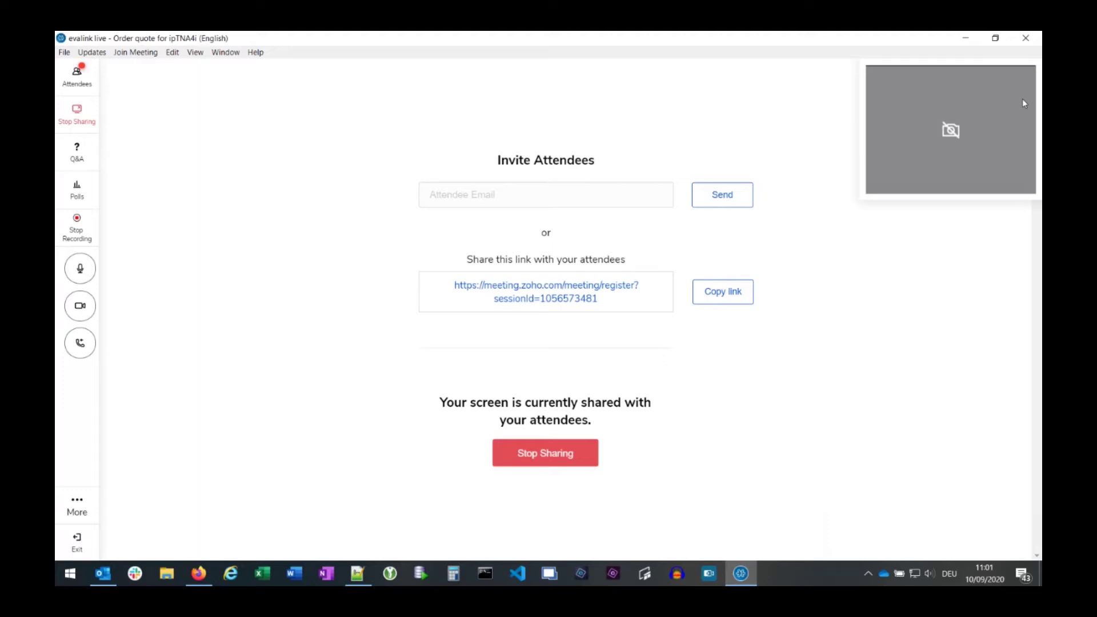
pyautogui.click(966, 39)
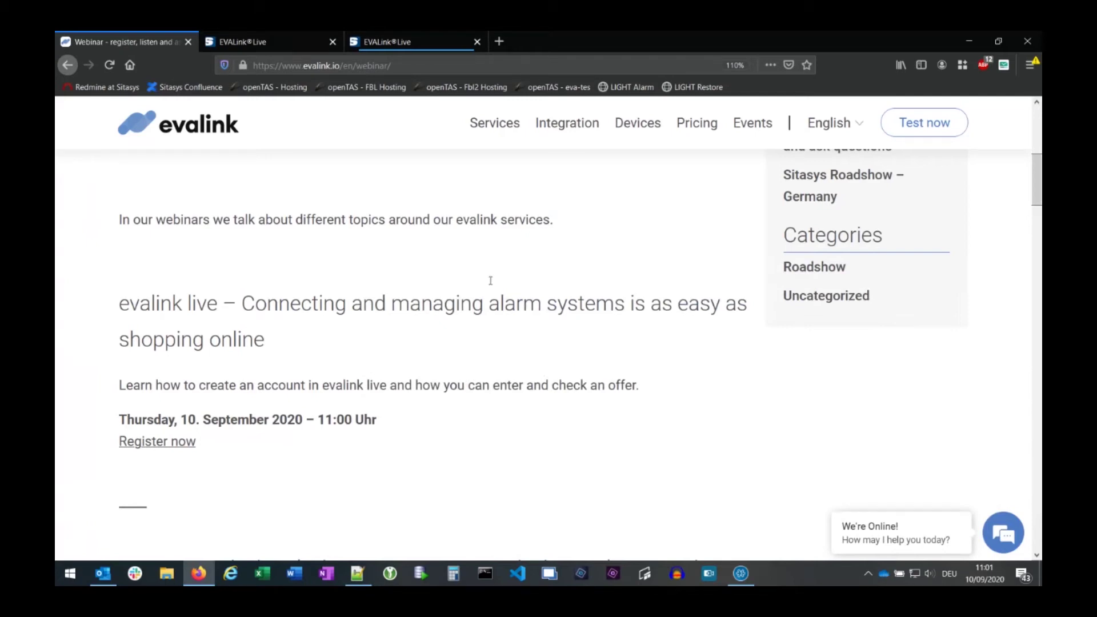
pyautogui.click(270, 43)
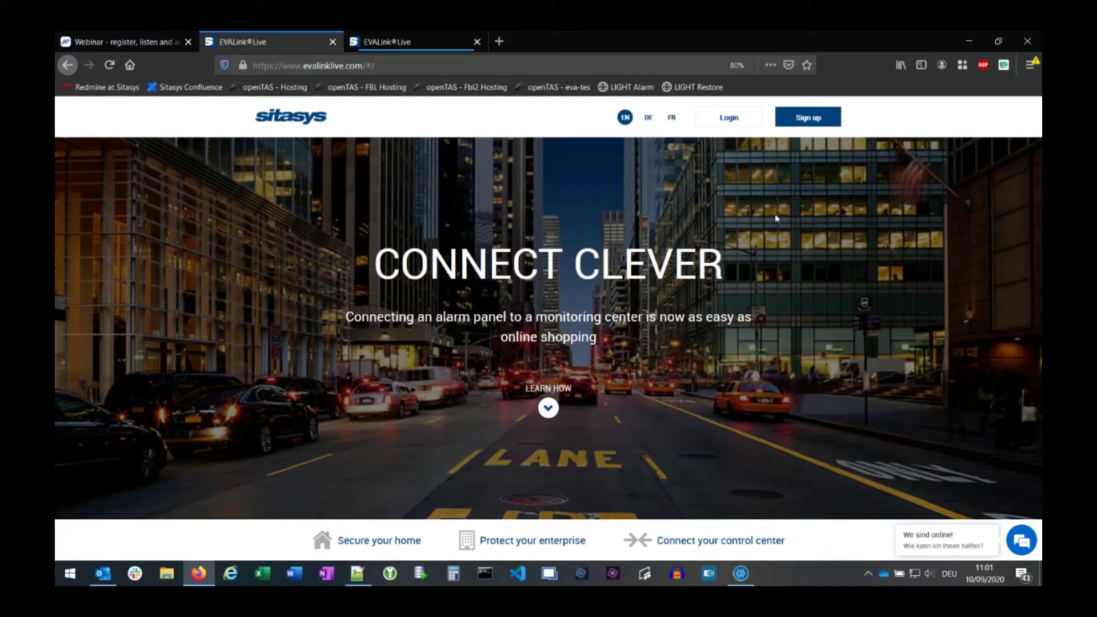
# - Choose Sign up on the landing page and switch the login box to the Sign Up form
pyautogui.click(809, 119)
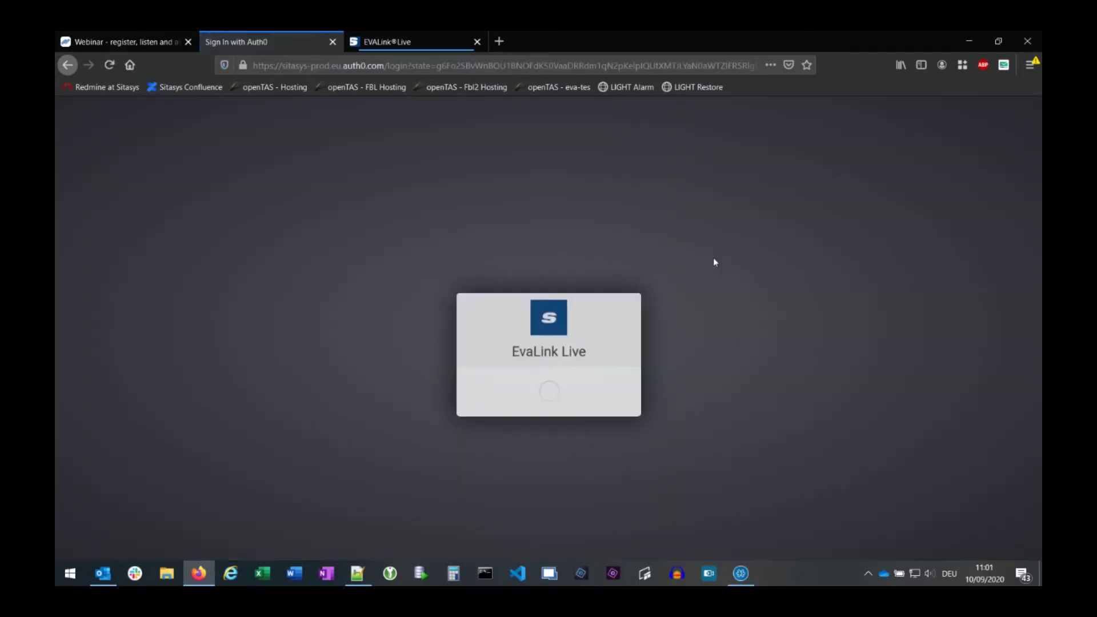
pyautogui.click(594, 272)
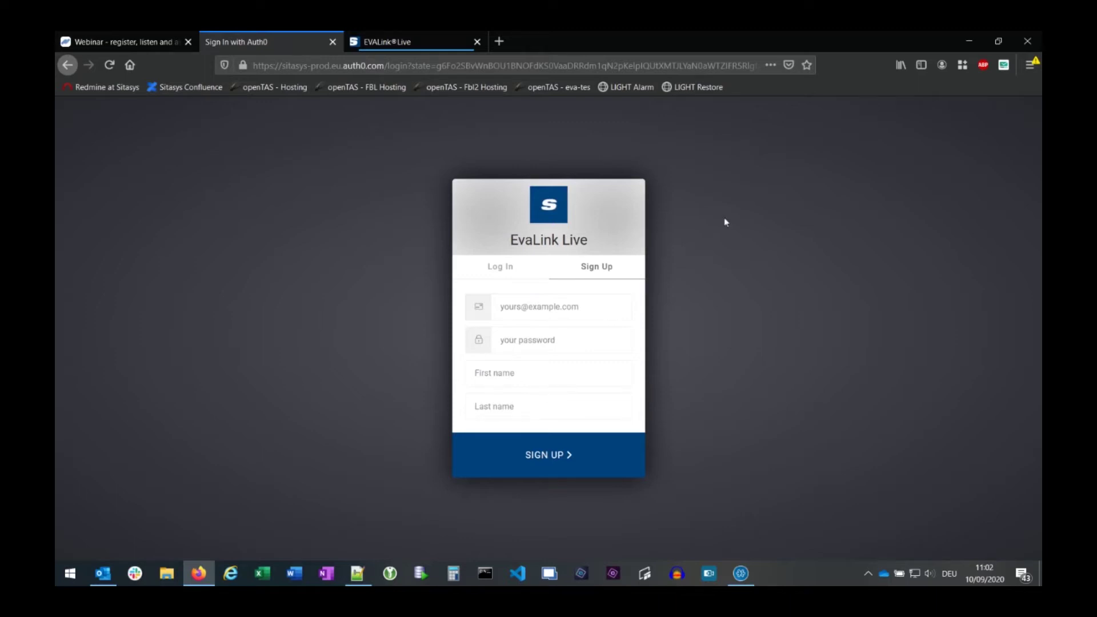
# - Copy the temporary email address from TempMail into the sign-up email field
pyautogui.click(1004, 65)
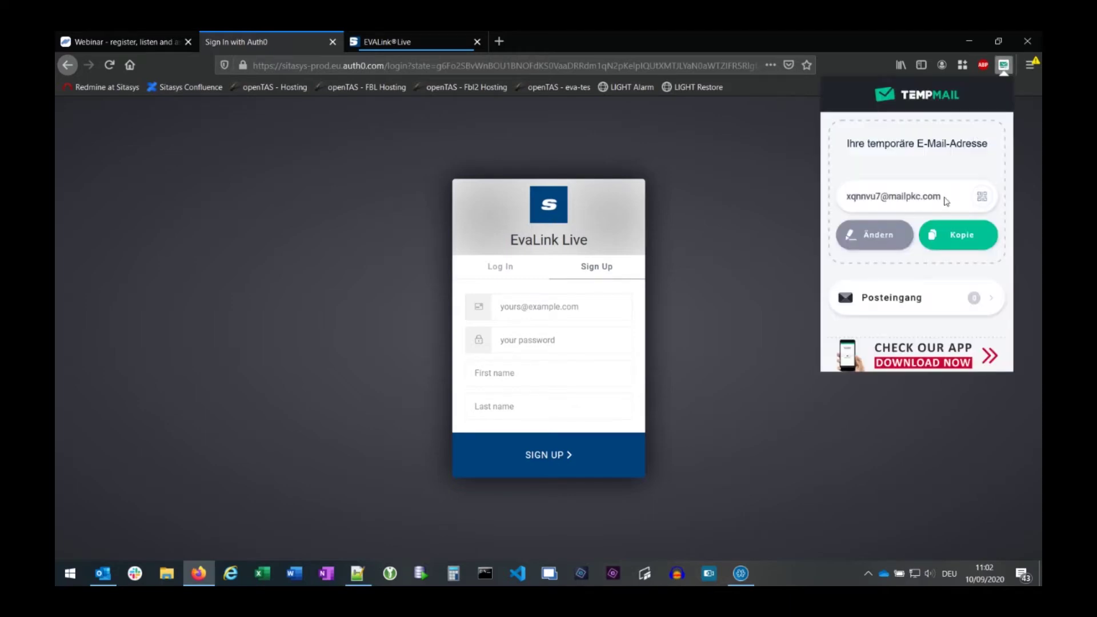
pyautogui.moveTo(910, 196); pyautogui.dragTo(823, 201)
pyautogui.hotkey('ctrl', 'c')
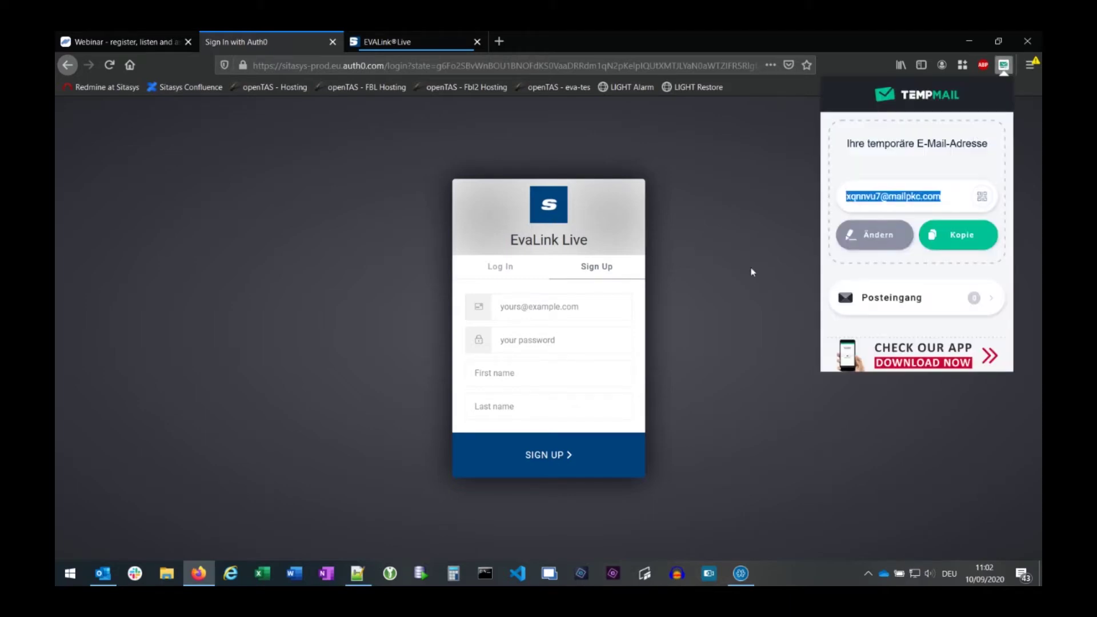
pyautogui.click(529, 308)
pyautogui.hotkey('ctrl', 'v')
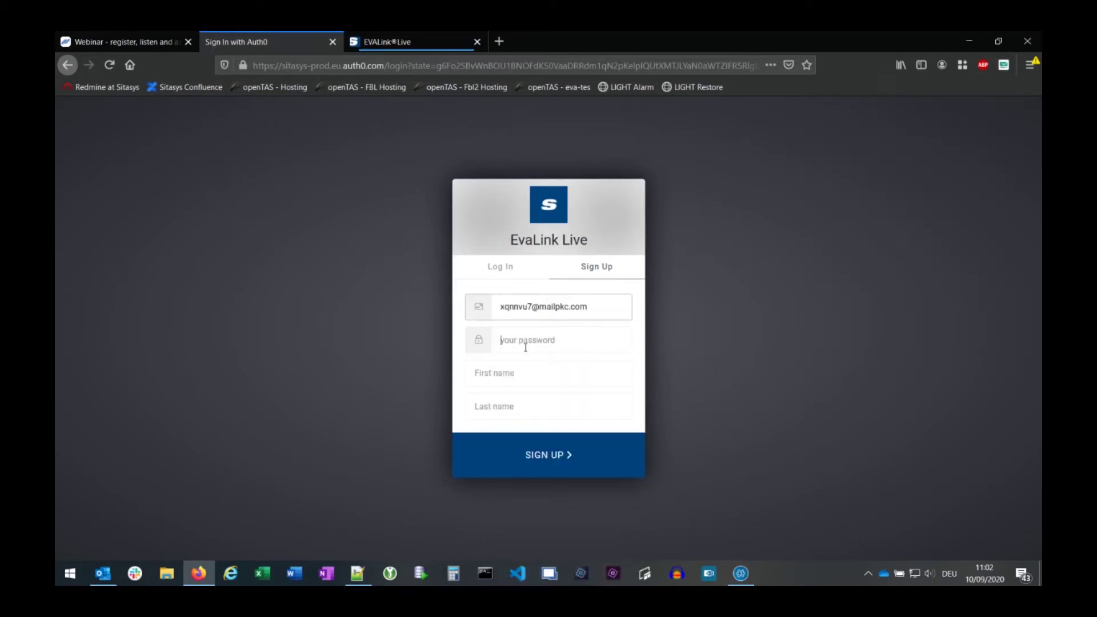
# - Enter the password and first and last name, submit, and decline saving the login
pyautogui.click(524, 345)
pyautogui.write('••••••••••')
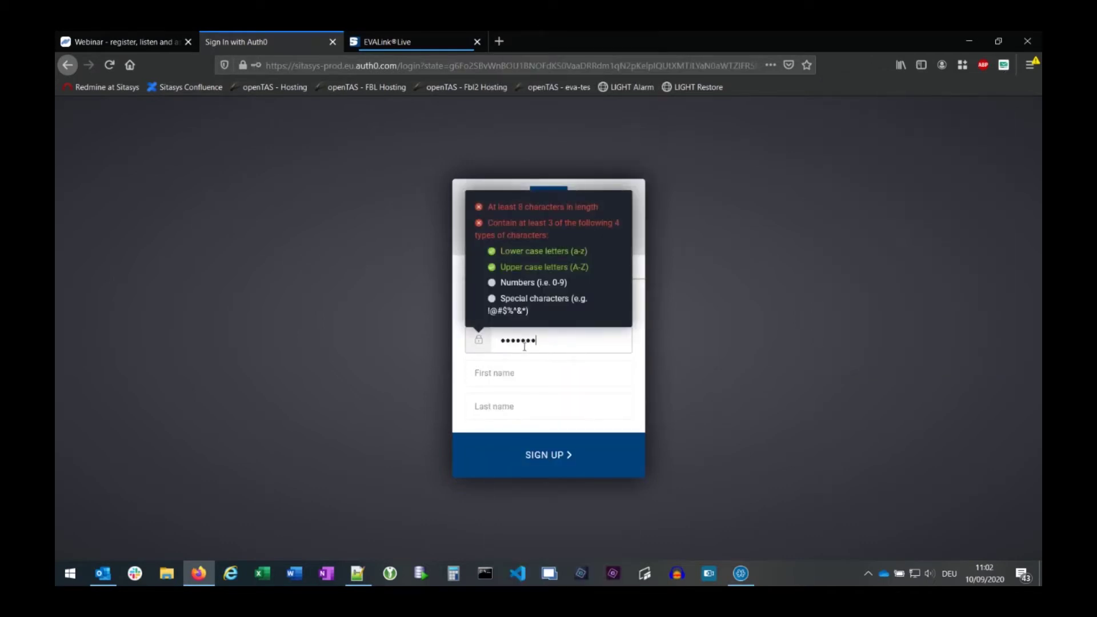
pyautogui.write('•')
pyautogui.press('Tab')
pyautogui.write('Max')
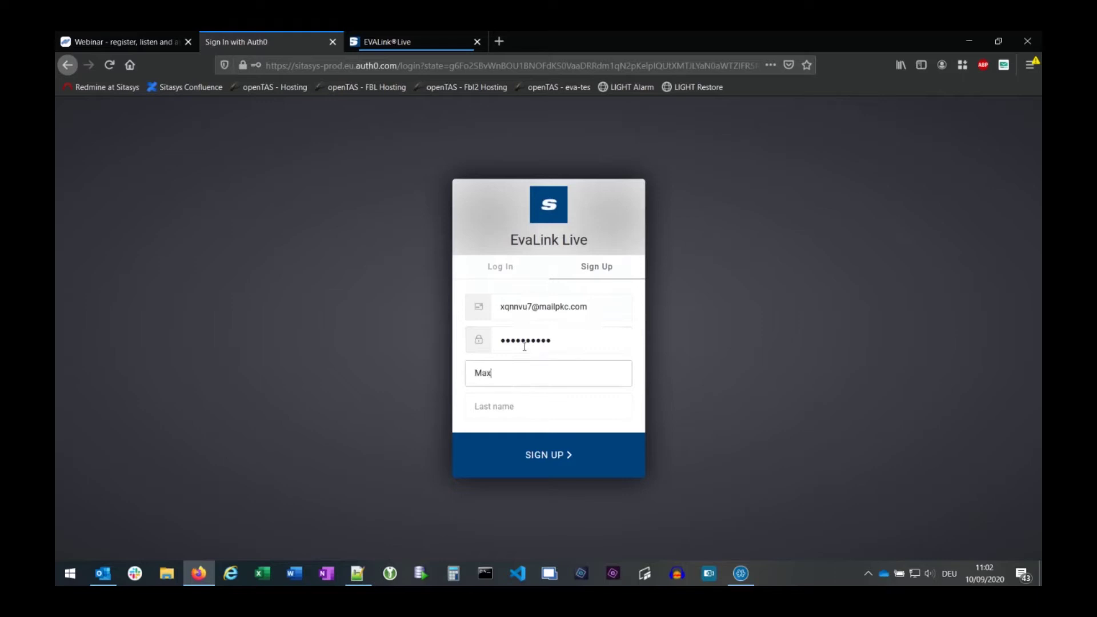
pyautogui.press('Tab')
pyautogui.write('Muster')
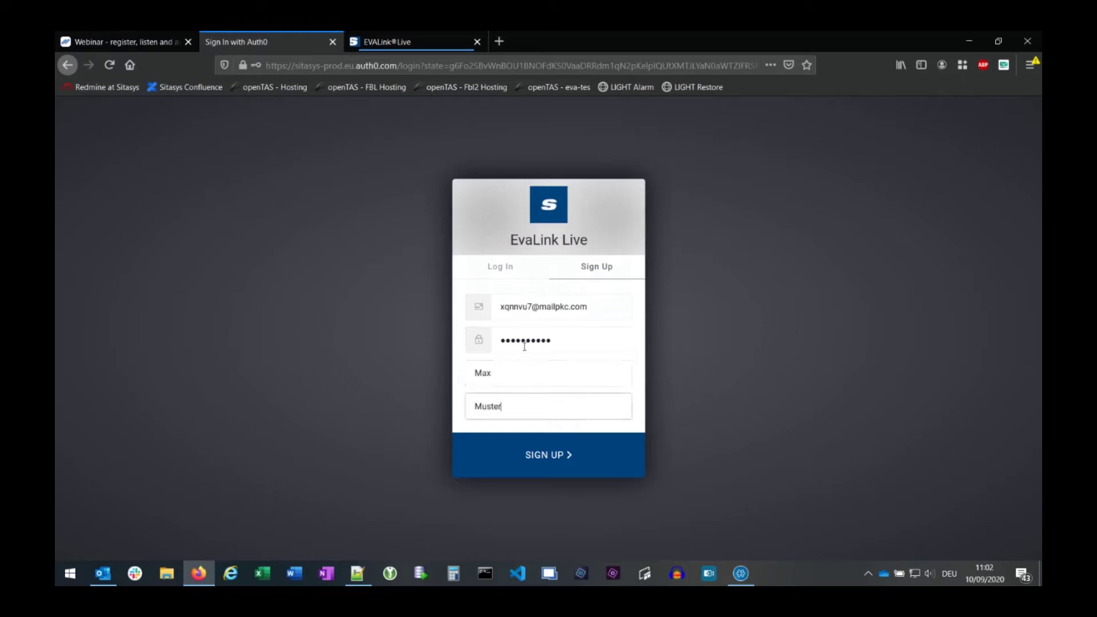
pyautogui.click(555, 455)
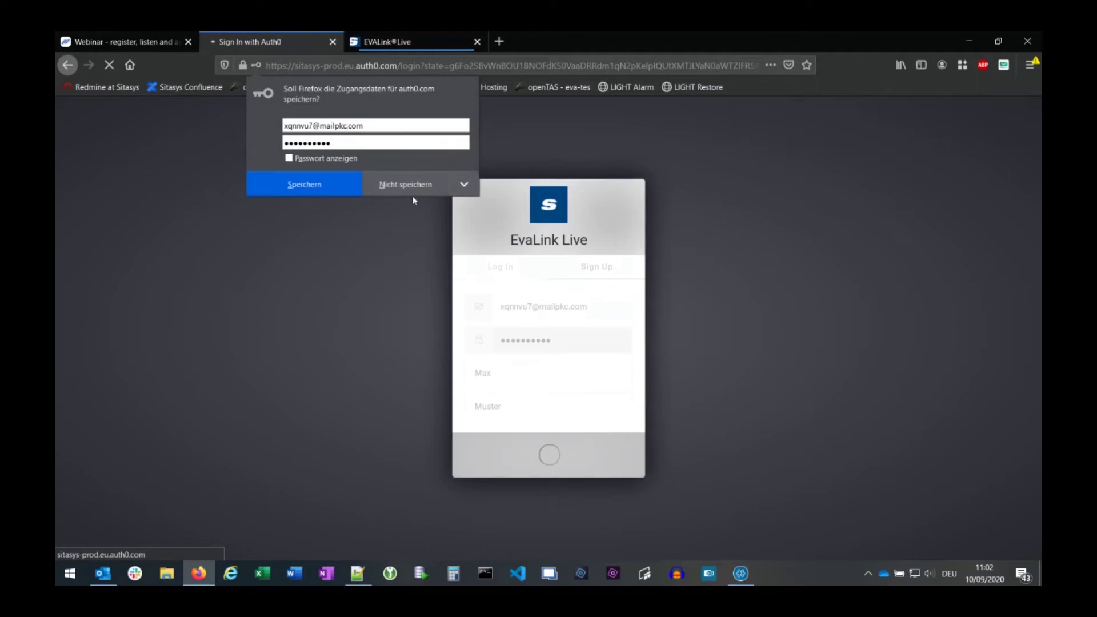
pyautogui.click(405, 183)
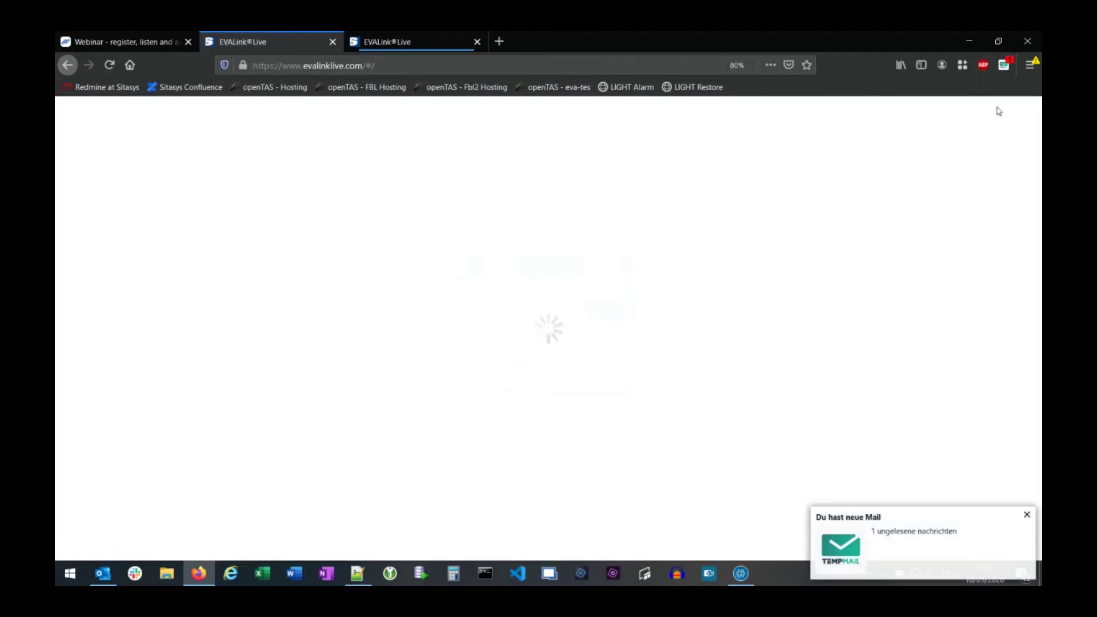
# - Open the 'Verify your email' message in the full TempMail inbox
pyautogui.click(1004, 65)
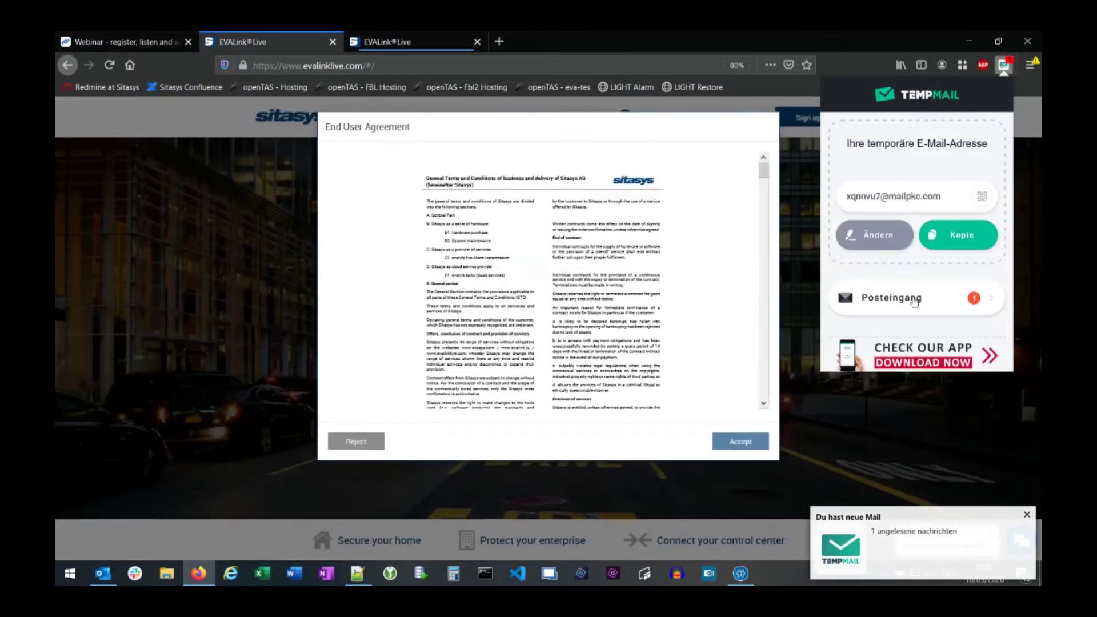
pyautogui.click(917, 302)
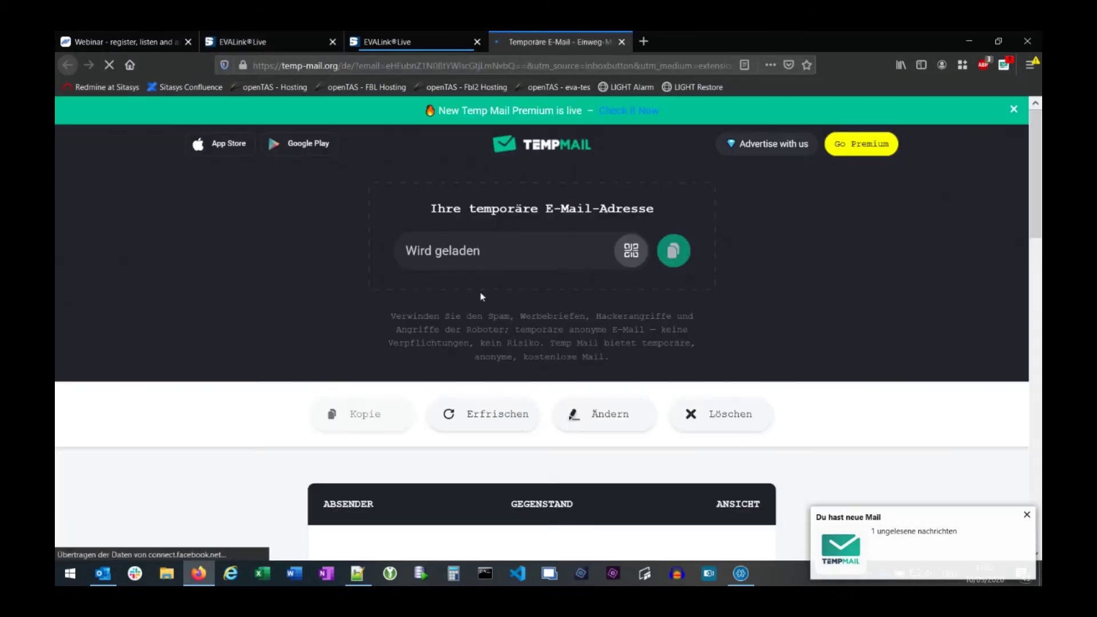
pyautogui.scroll(-5, 479, 292)
pyautogui.scroll(3, 517, 274)
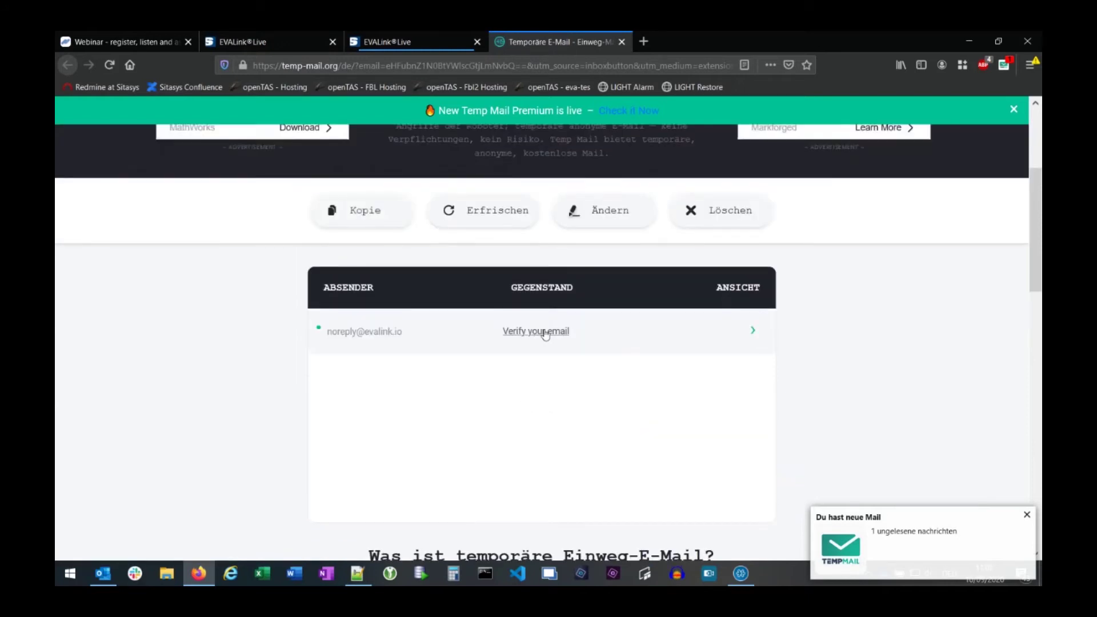
pyautogui.click(547, 334)
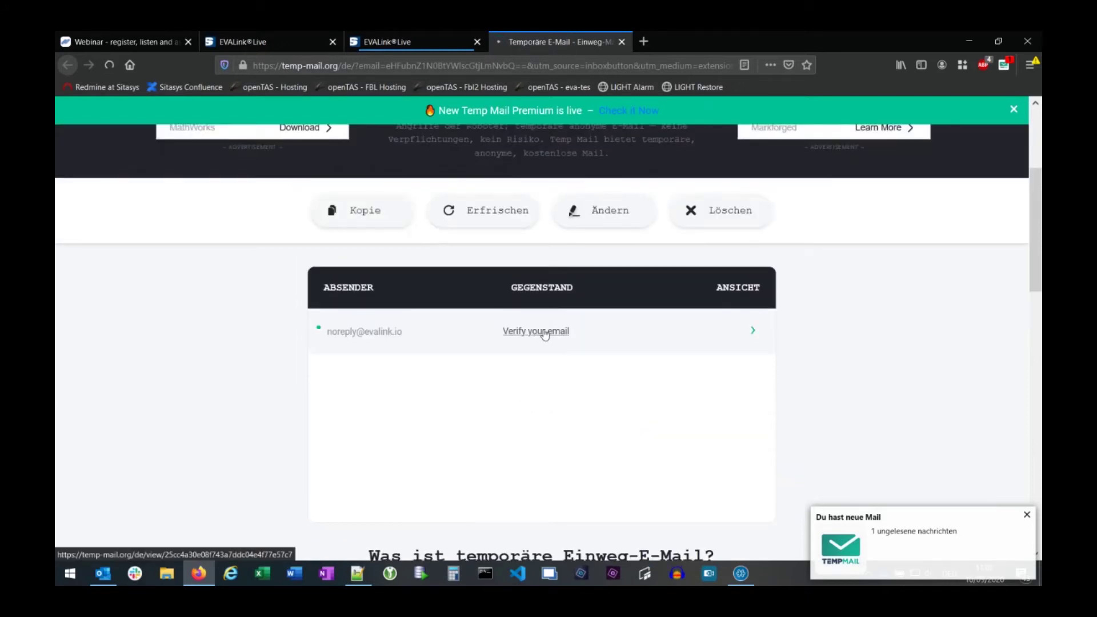
pyautogui.scroll(-4, 766, 372)
pyautogui.scroll(-5, 776, 374)
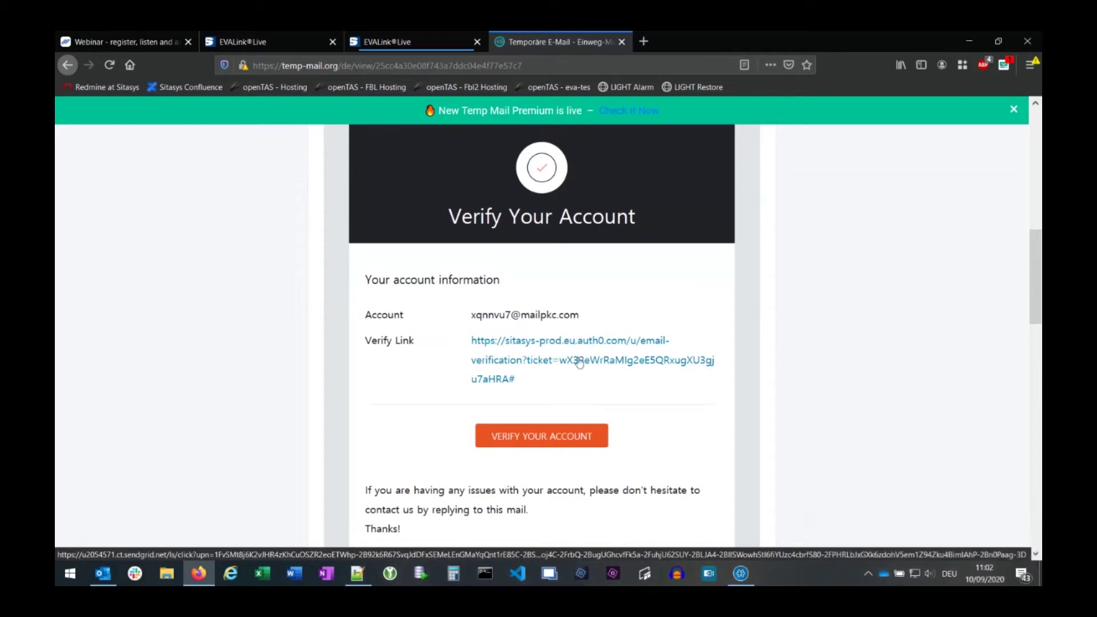
# - Open the verify link in a new tab to confirm the email, then close that tab
pyautogui.rightClick(555, 341)
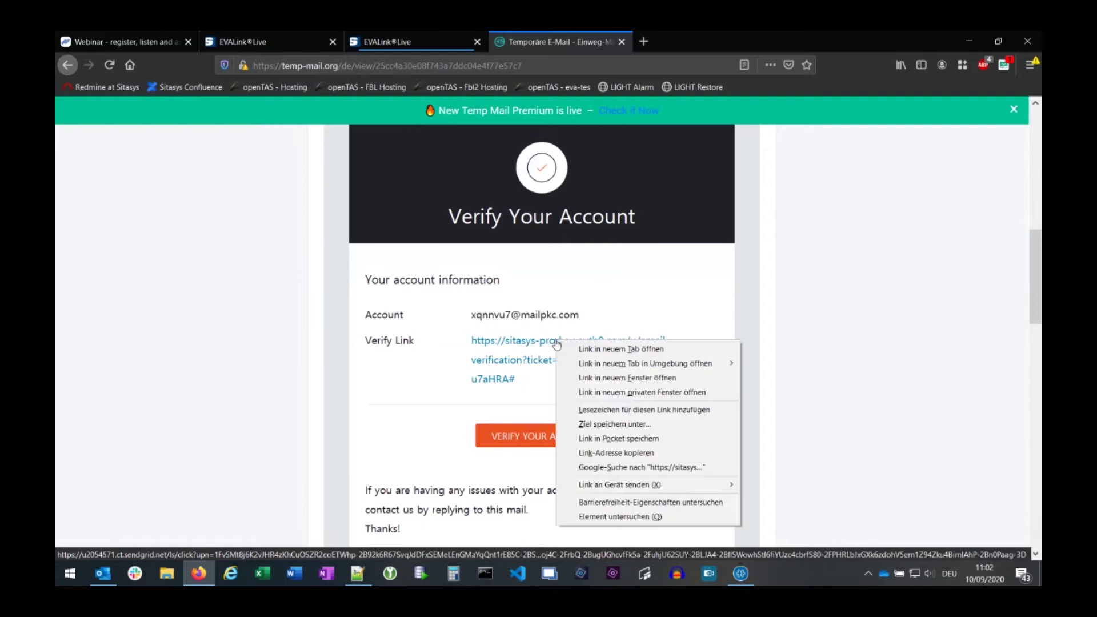
pyautogui.click(628, 349)
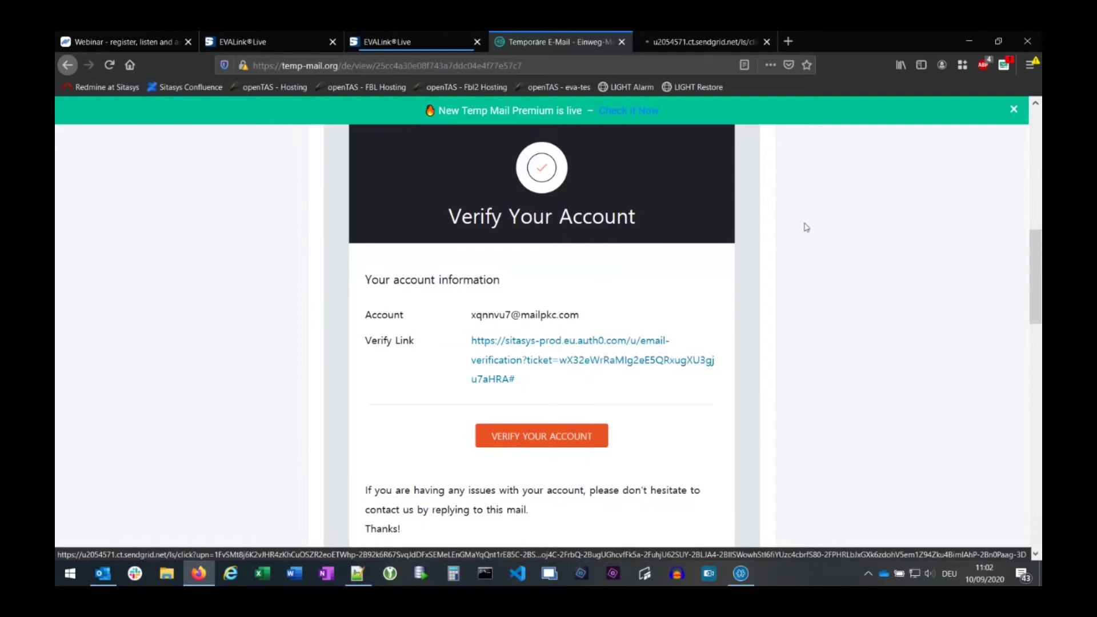
pyautogui.hotkey('ctrl', 'Tab')
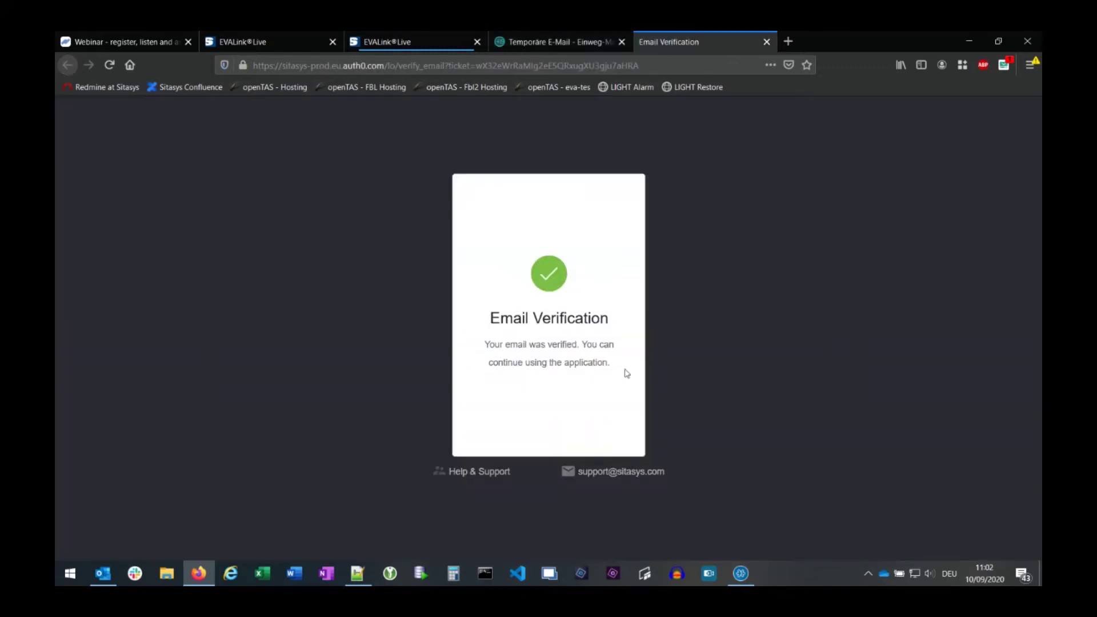
pyautogui.click(766, 43)
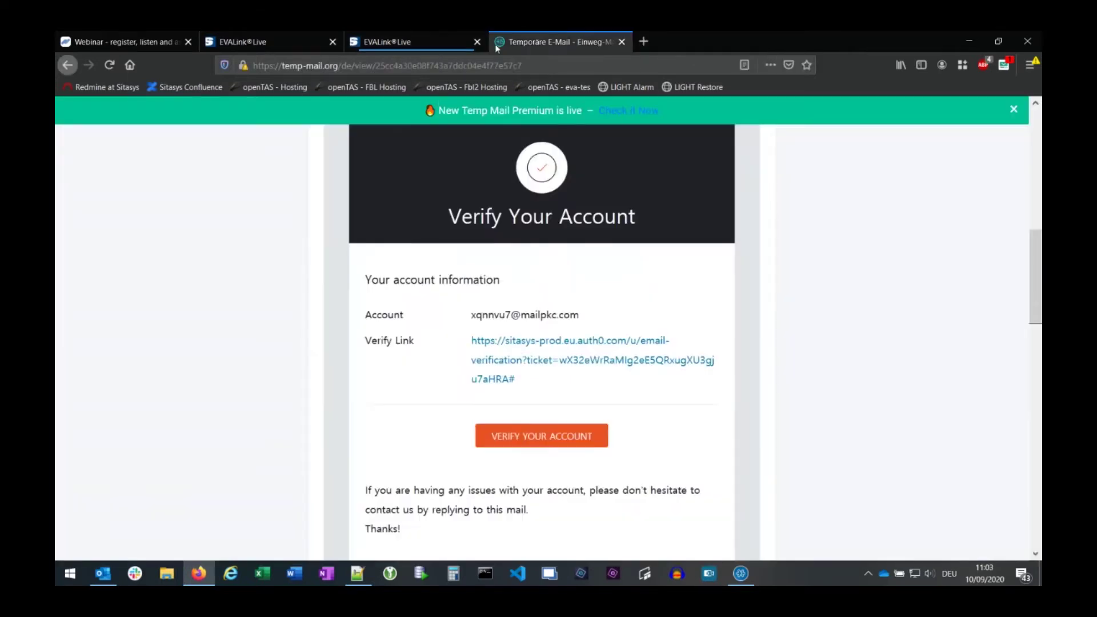
pyautogui.click(416, 41)
# - Scroll through the End User Agreement on the evalink live tab and accept it
pyautogui.click(281, 42)
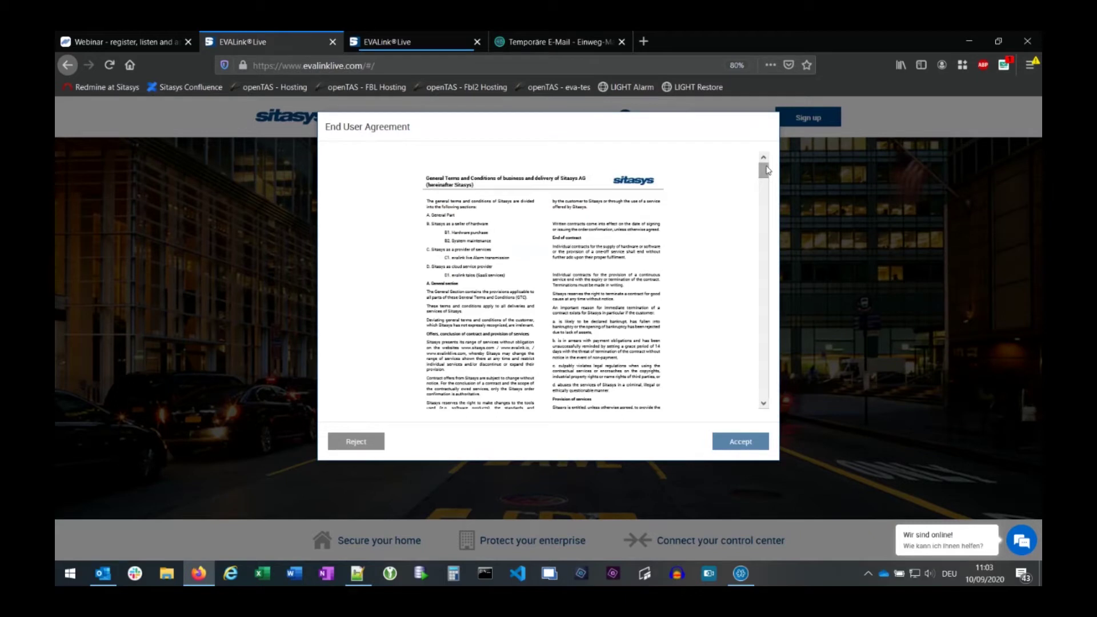
pyautogui.moveTo(767, 170); pyautogui.dragTo(765, 392)
pyautogui.click(739, 441)
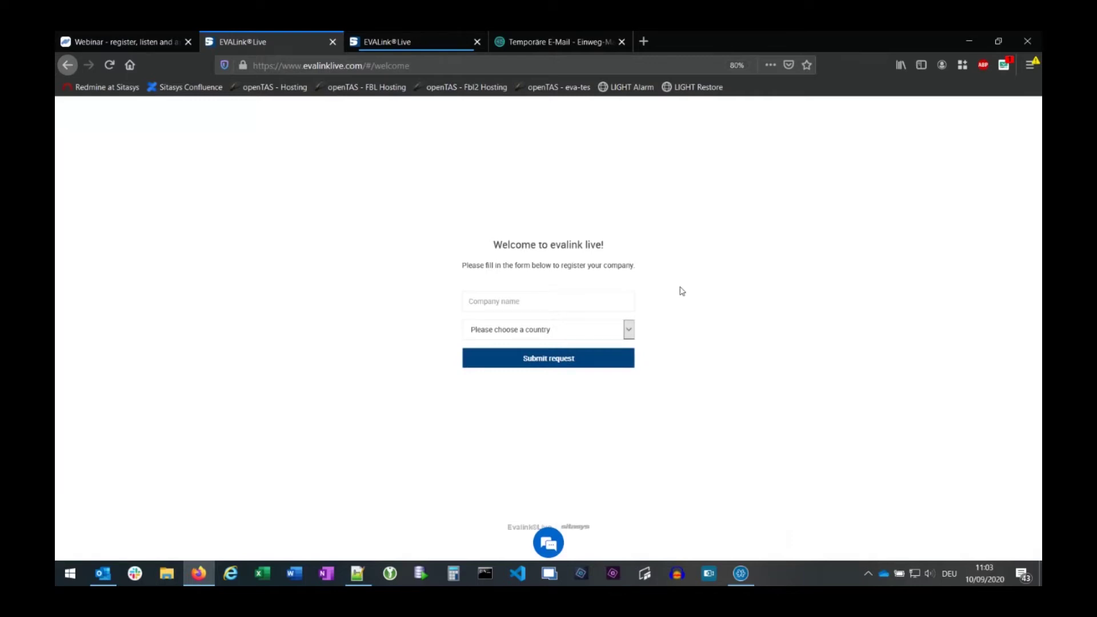
# - Submit the company name with country Switzerland, then move to the administrator dashboard tab
pyautogui.click(518, 301)
pyautogui.write('M')
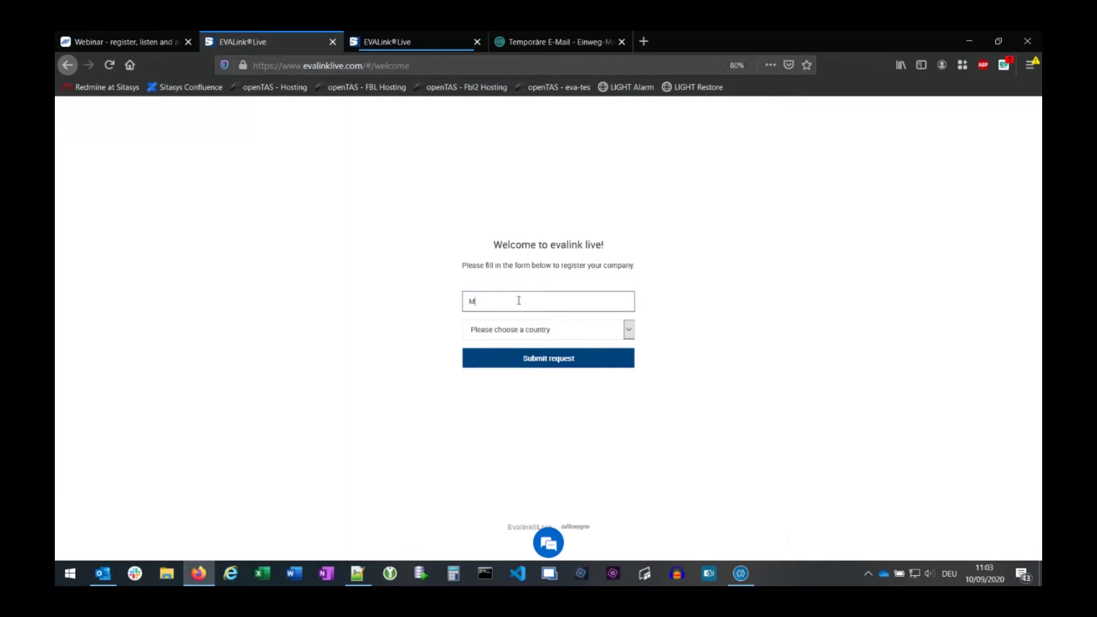
pyautogui.write('ax Muster and Partner')
pyautogui.click(553, 333)
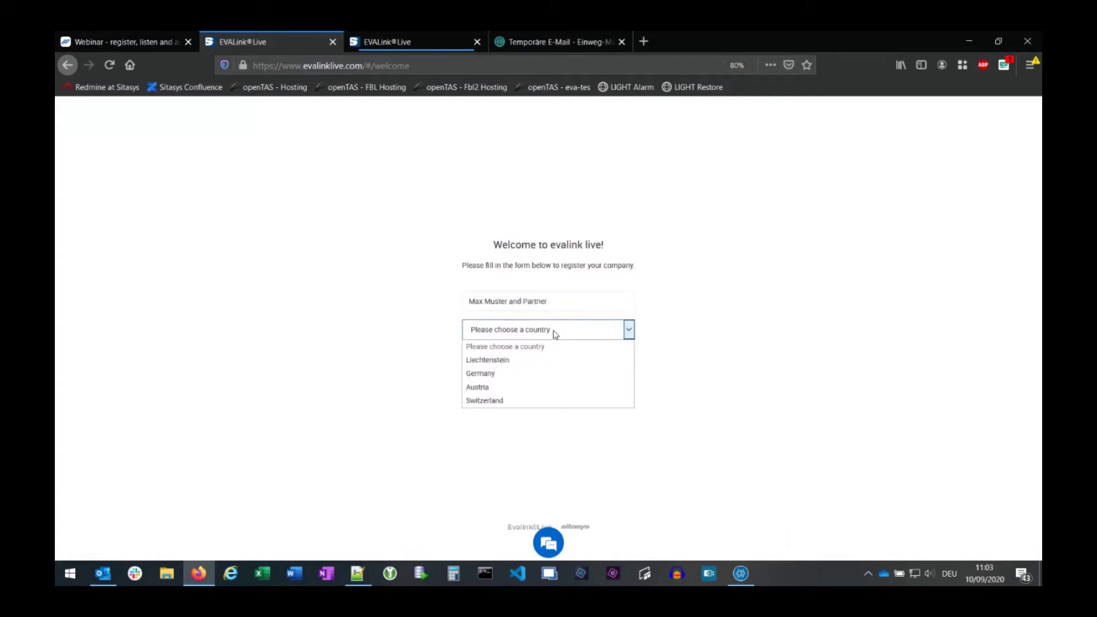
pyautogui.click(506, 401)
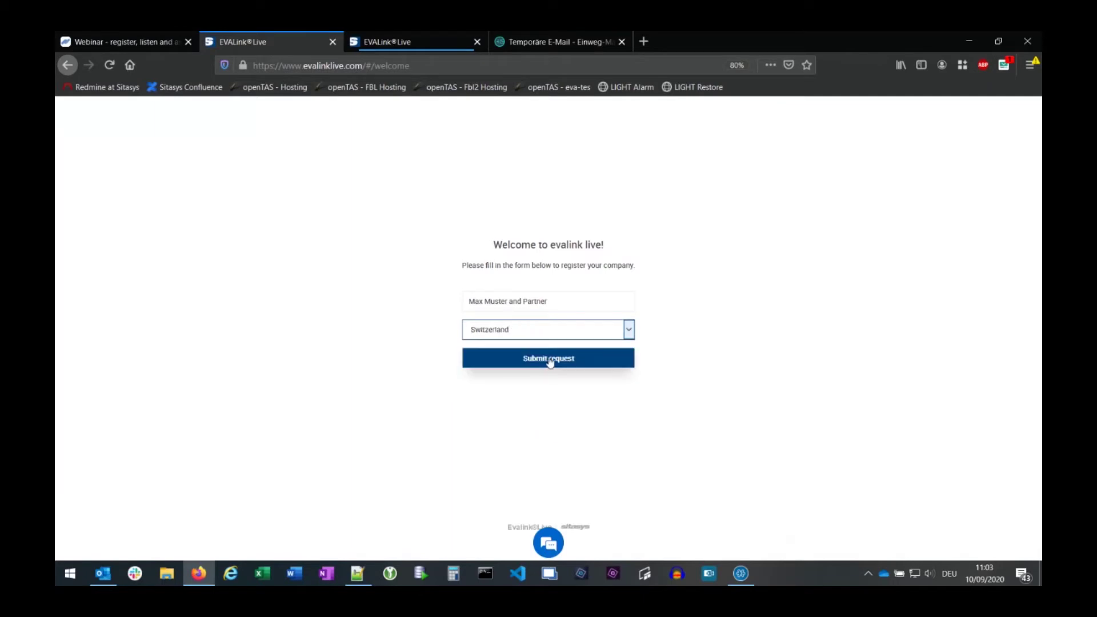
pyautogui.click(550, 362)
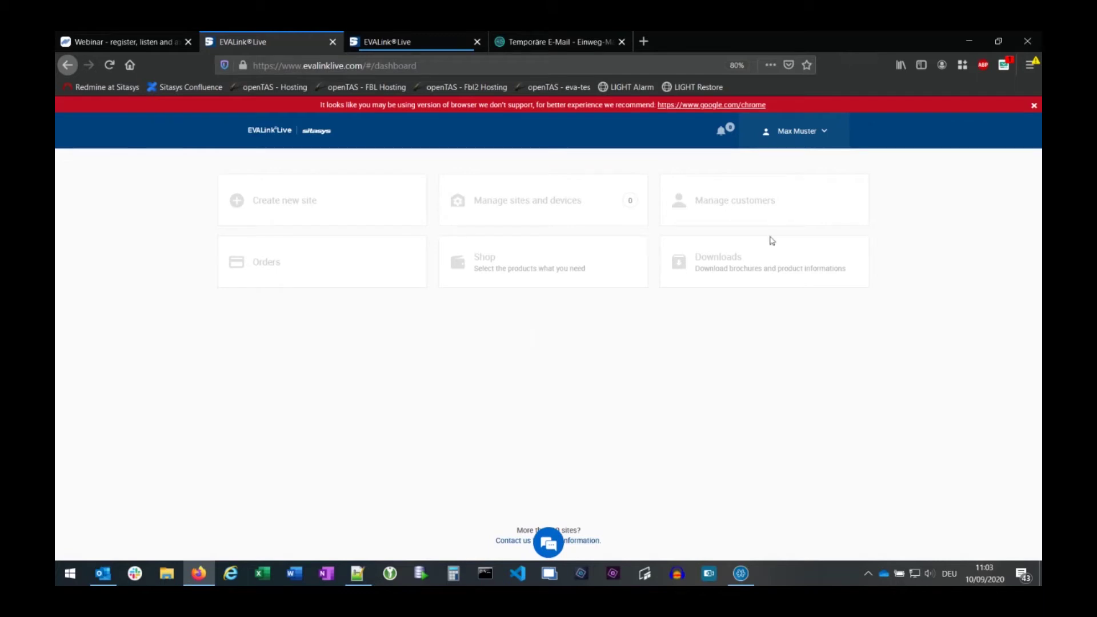
pyautogui.click(415, 44)
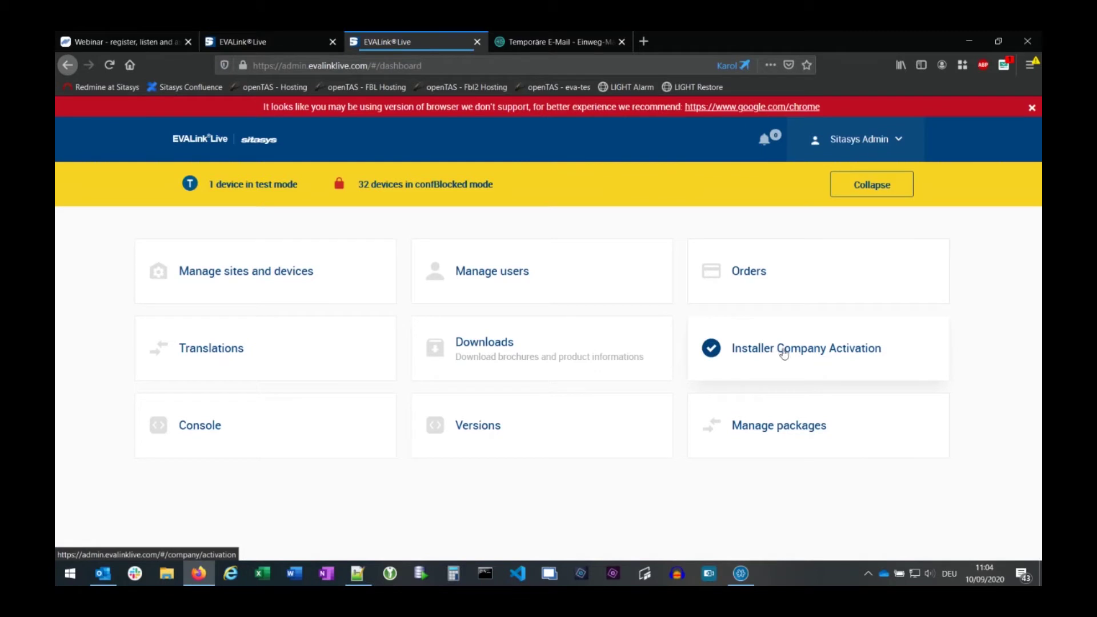
# - Activate and confirm the new installer company, then return to the public homepage tab
pyautogui.click(800, 352)
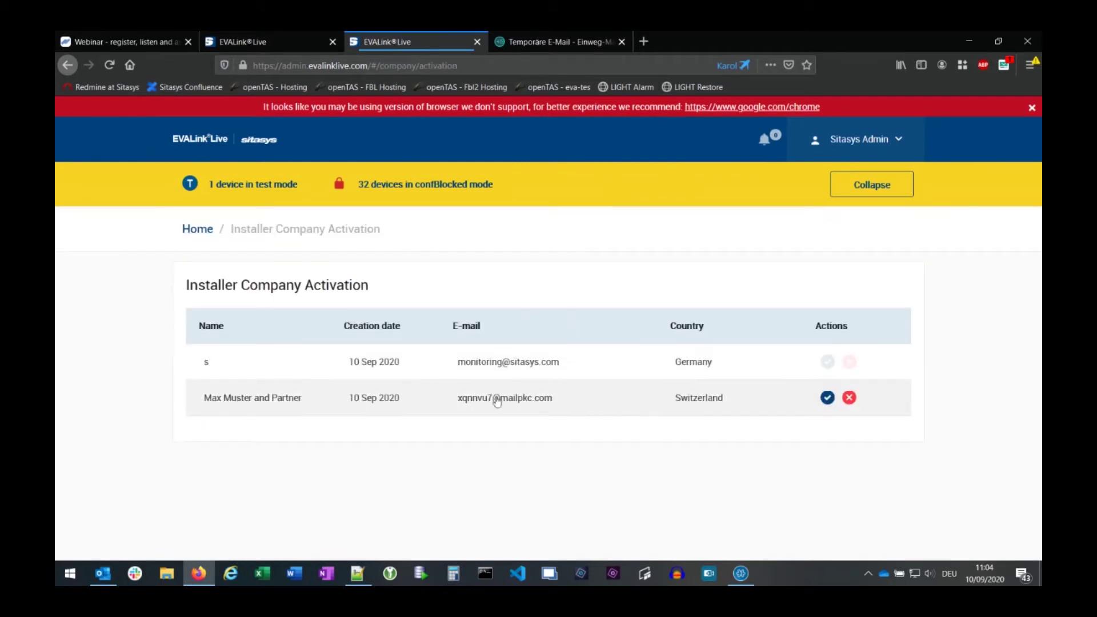
pyautogui.click(827, 397)
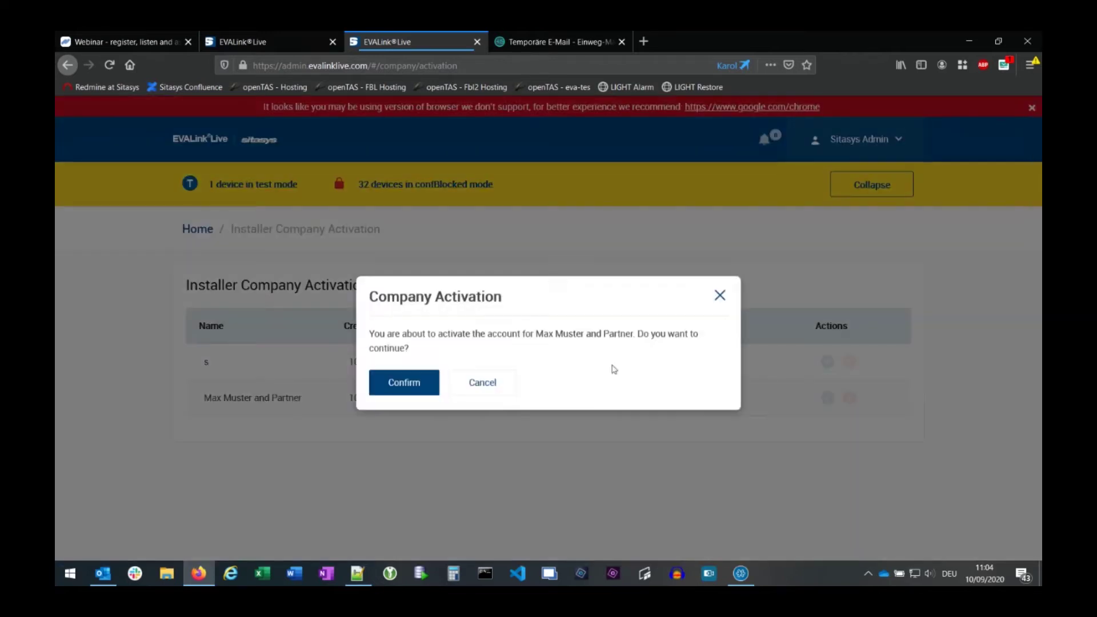
pyautogui.click(419, 377)
pyautogui.click(244, 41)
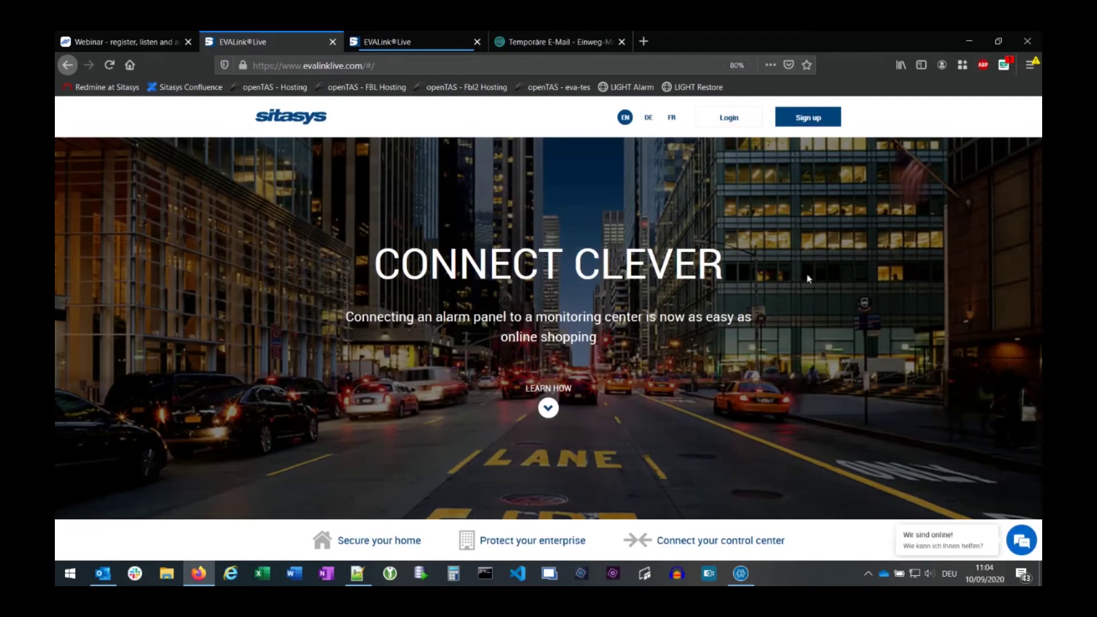
# - Log in with the temporary e-mail and password, skip saving it, and open Account settings
pyautogui.click(724, 120)
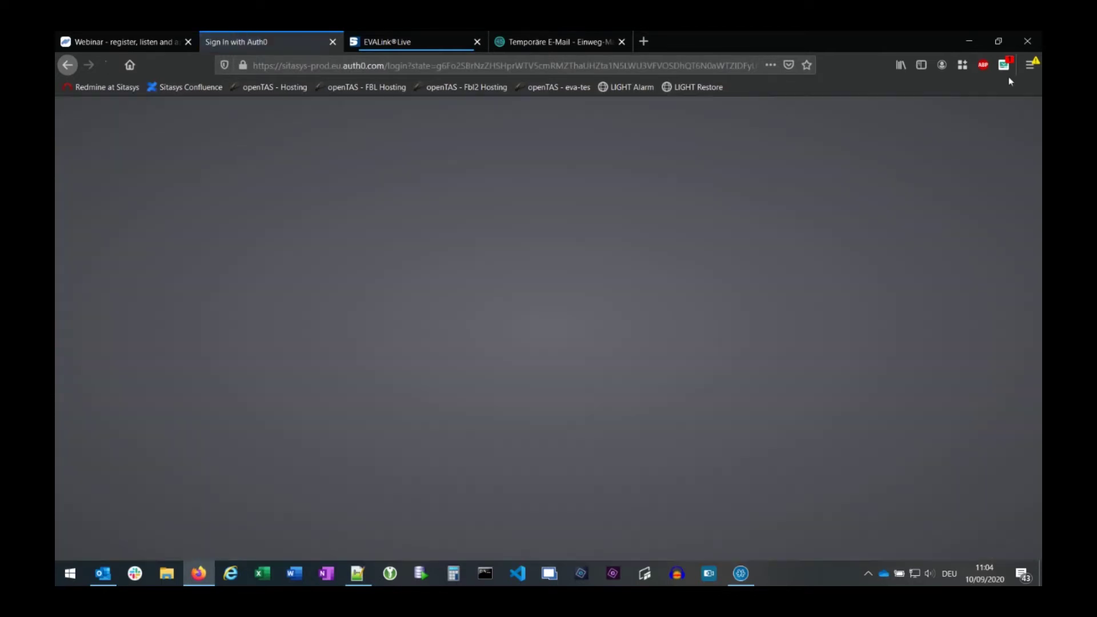
pyautogui.click(1004, 67)
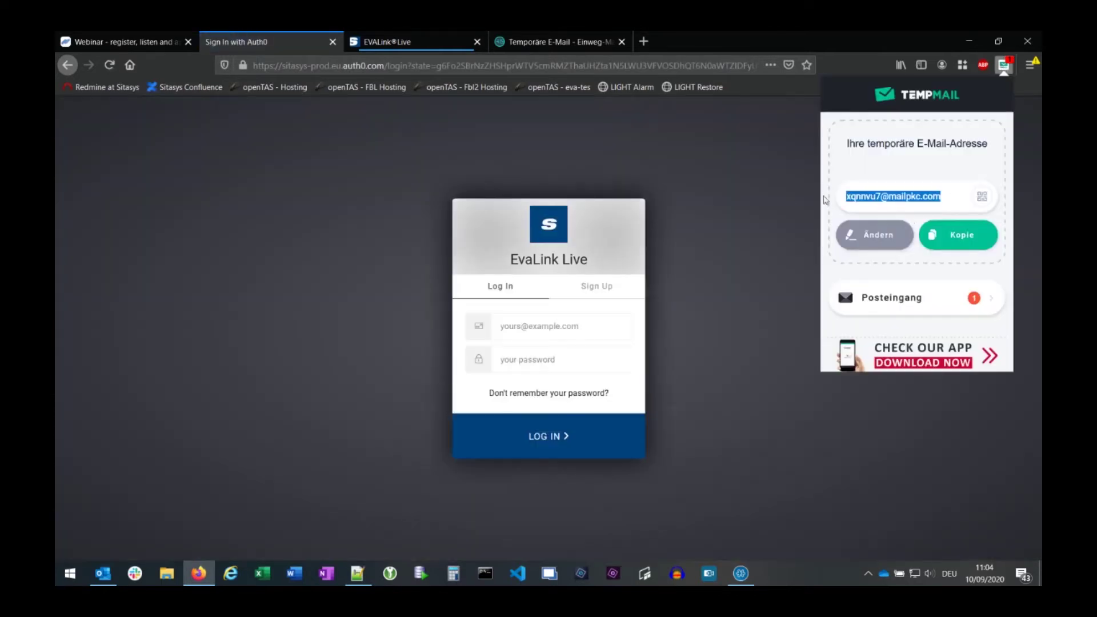
pyautogui.click(540, 332)
pyautogui.hotkey('ctrl', 'v')
pyautogui.click(520, 360)
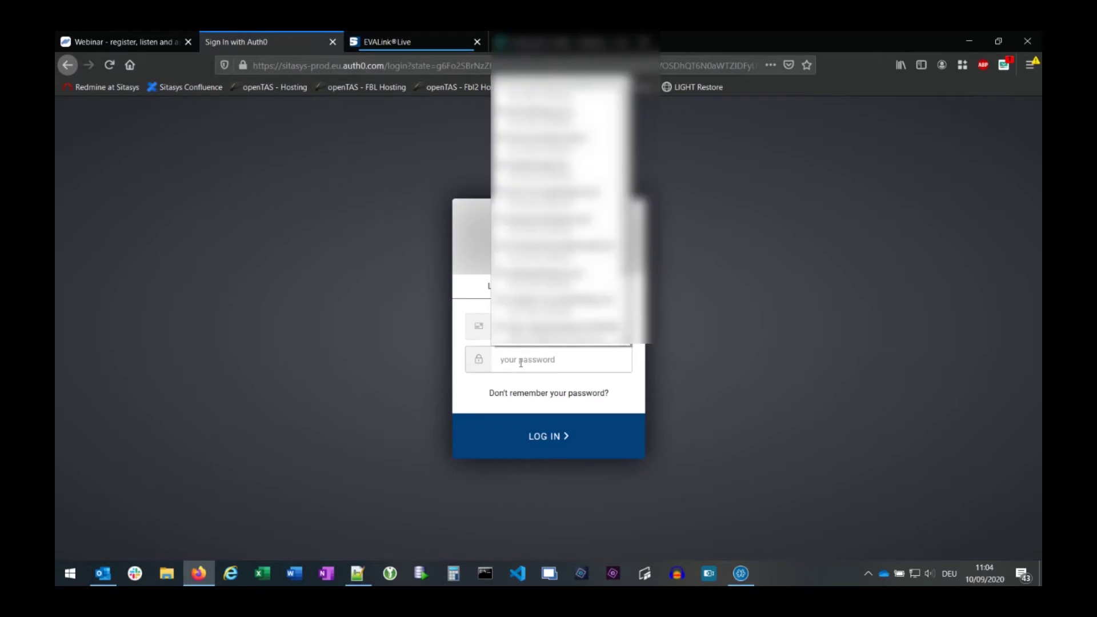
pyautogui.write('••••')
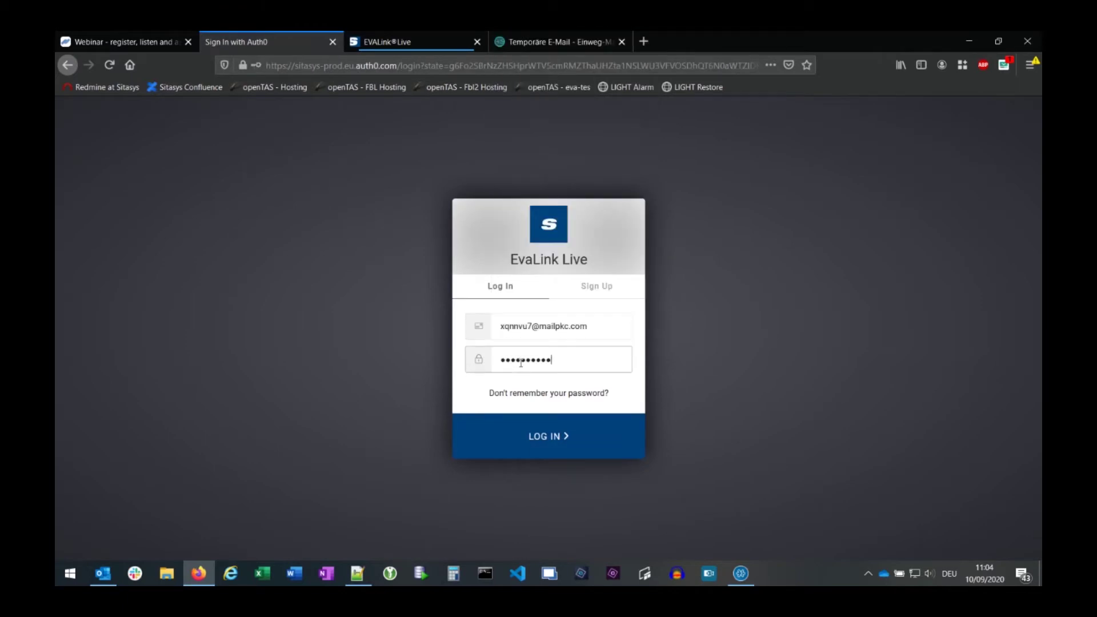
pyautogui.press('Return')
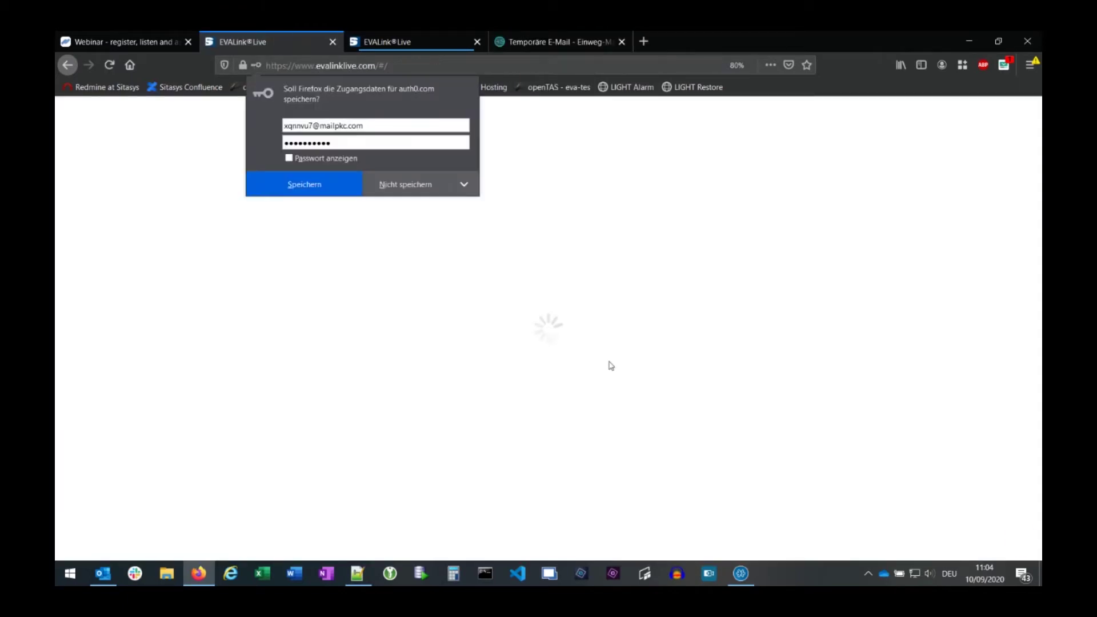
pyautogui.click(425, 184)
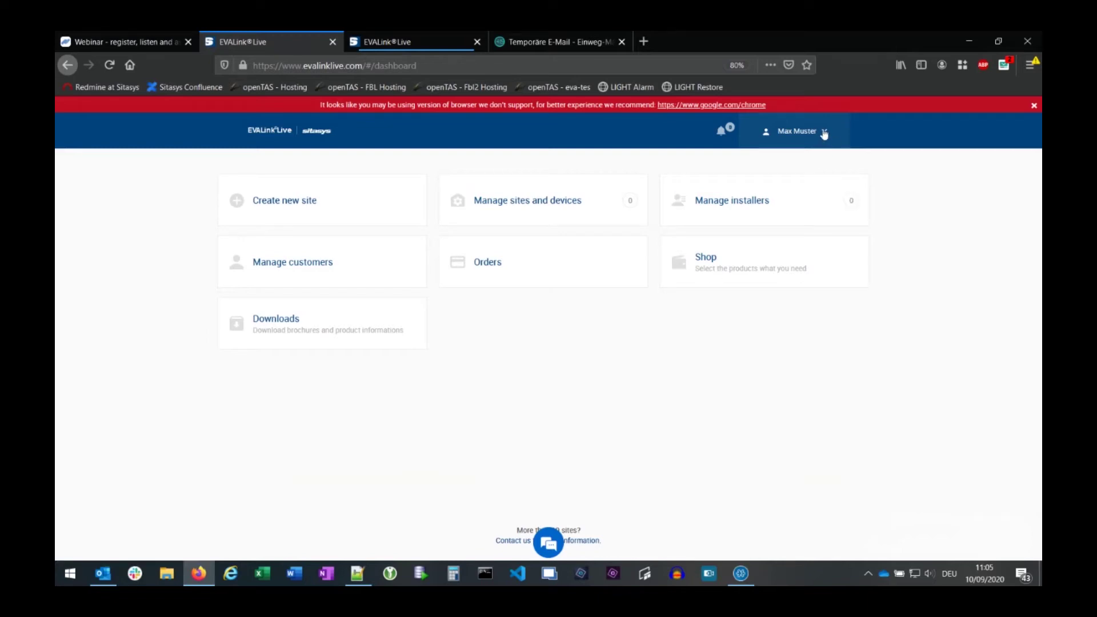
pyautogui.click(824, 133)
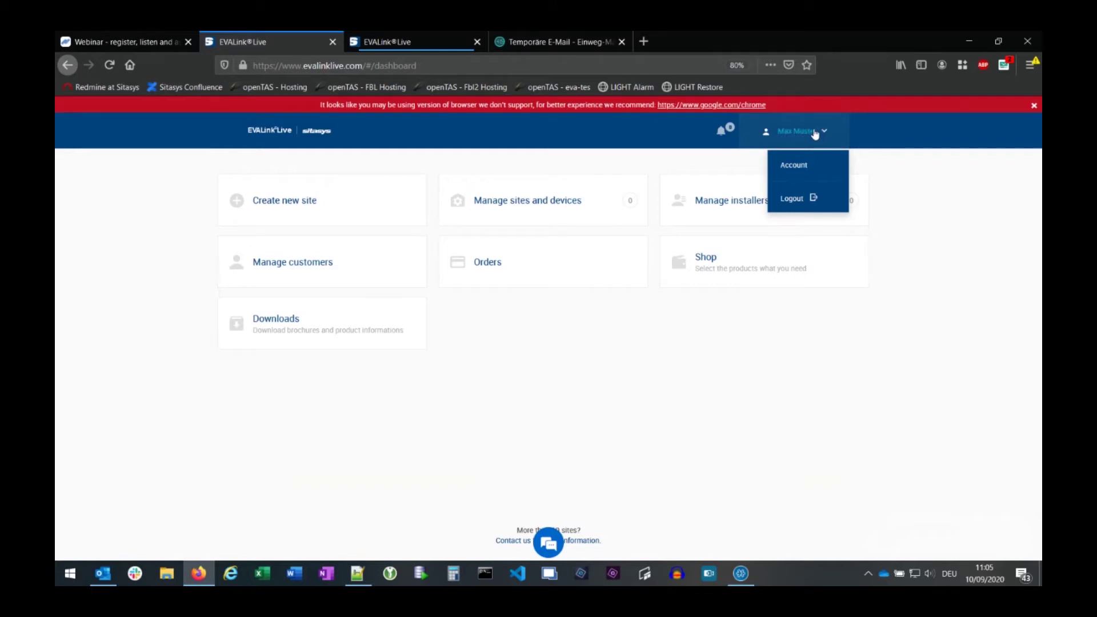
pyautogui.click(805, 168)
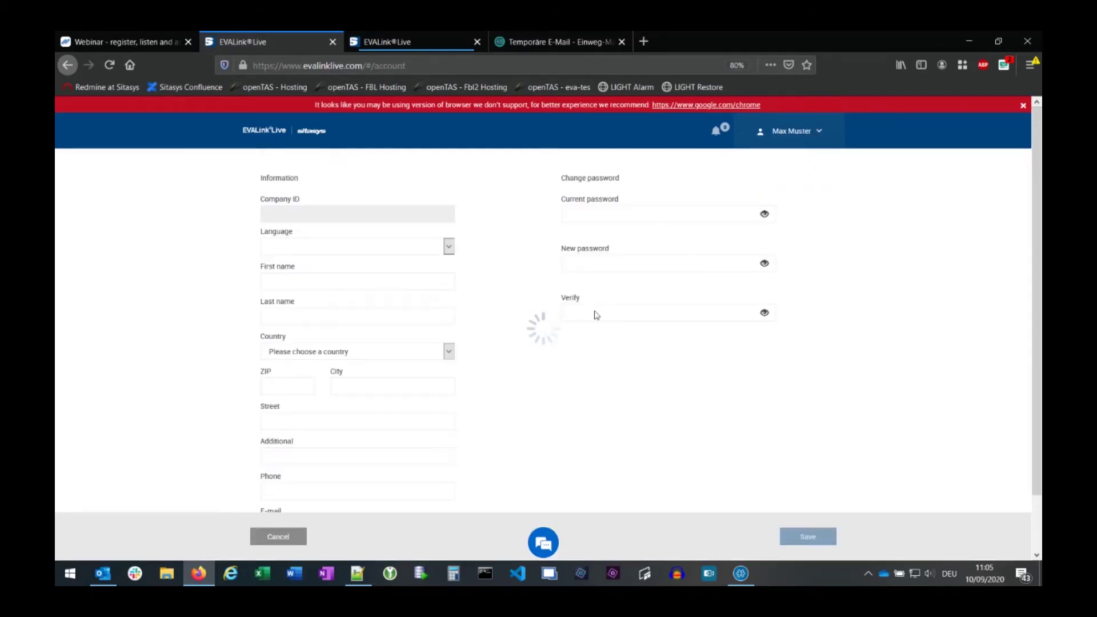
# - Fill in the company's ZIP code, city, street and phone fields and save the account
pyautogui.scroll(-2, 490, 411)
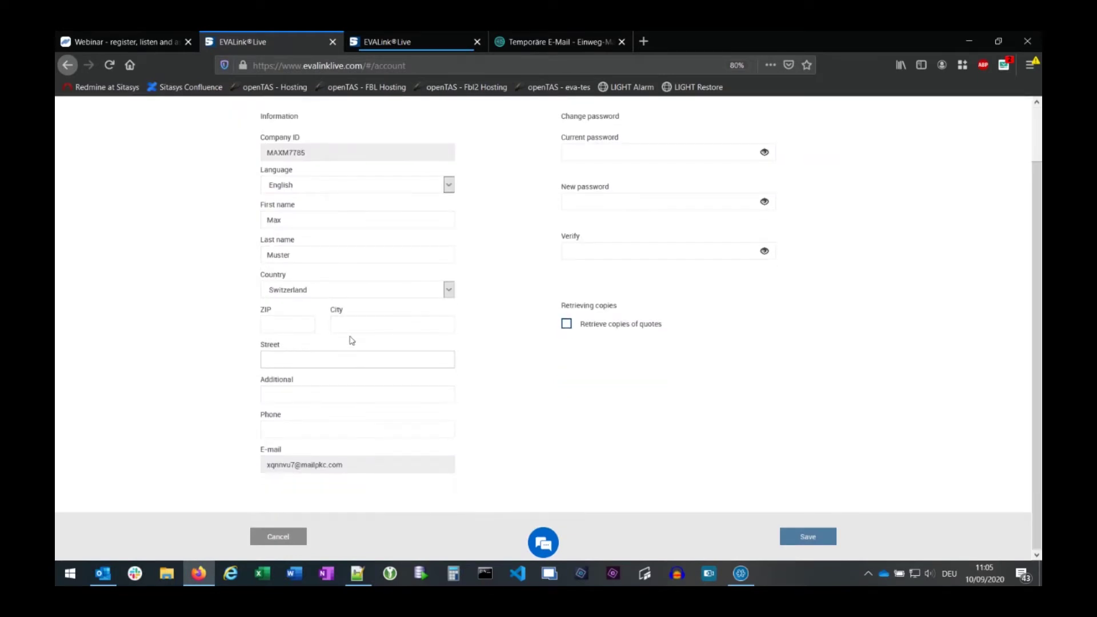
pyautogui.click(272, 324)
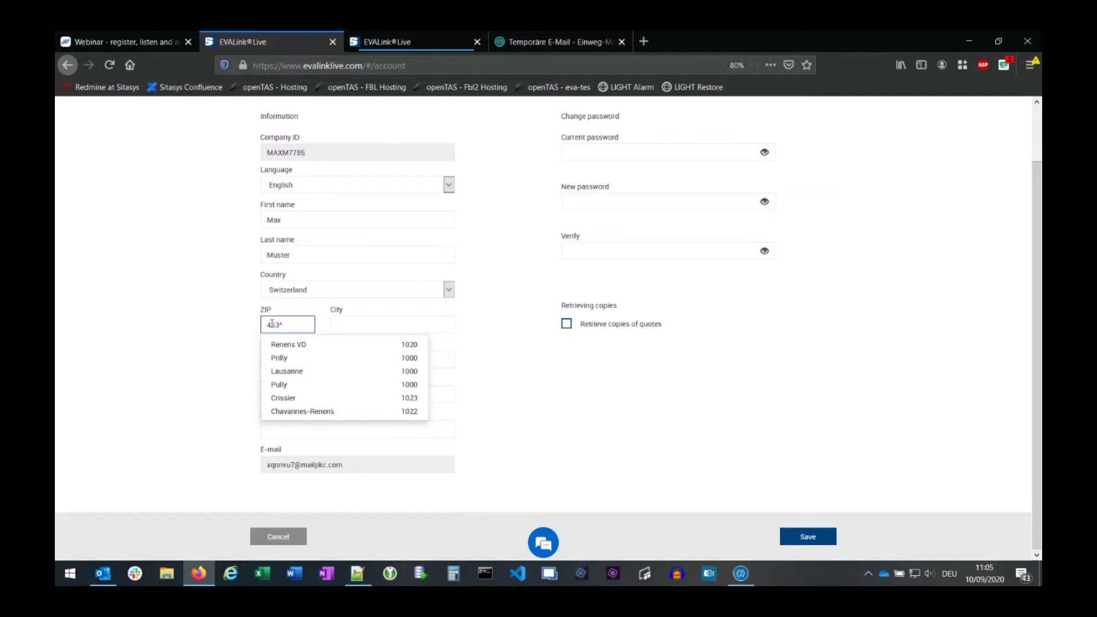
pyautogui.write('4513')
pyautogui.press('Tab')
pyautogui.write('Lan')
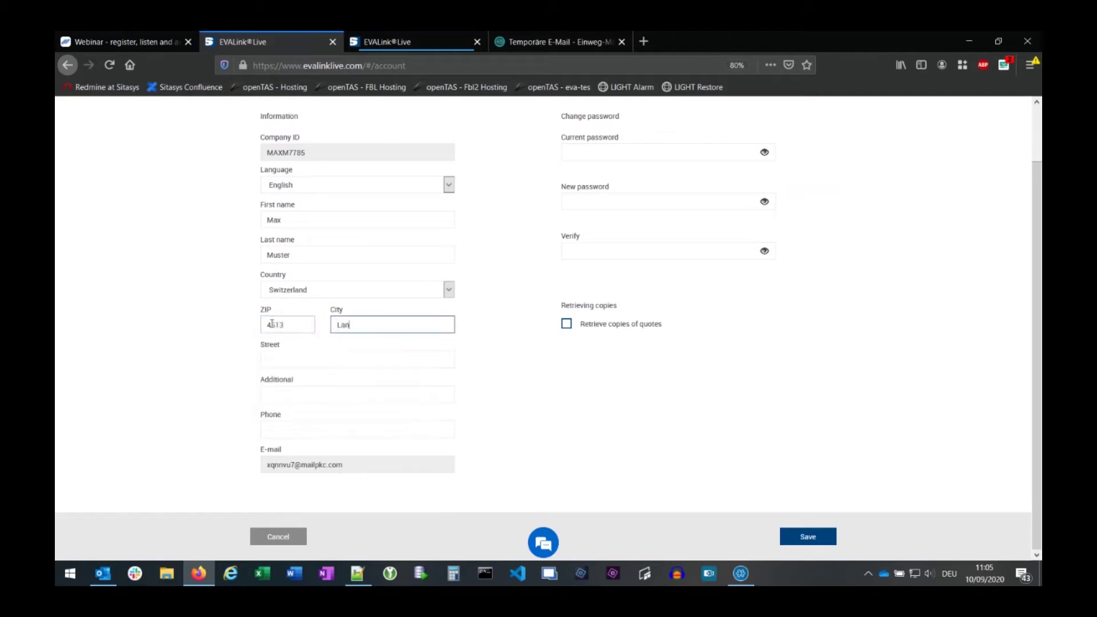
pyautogui.press('Tab')
pyautogui.write('In')
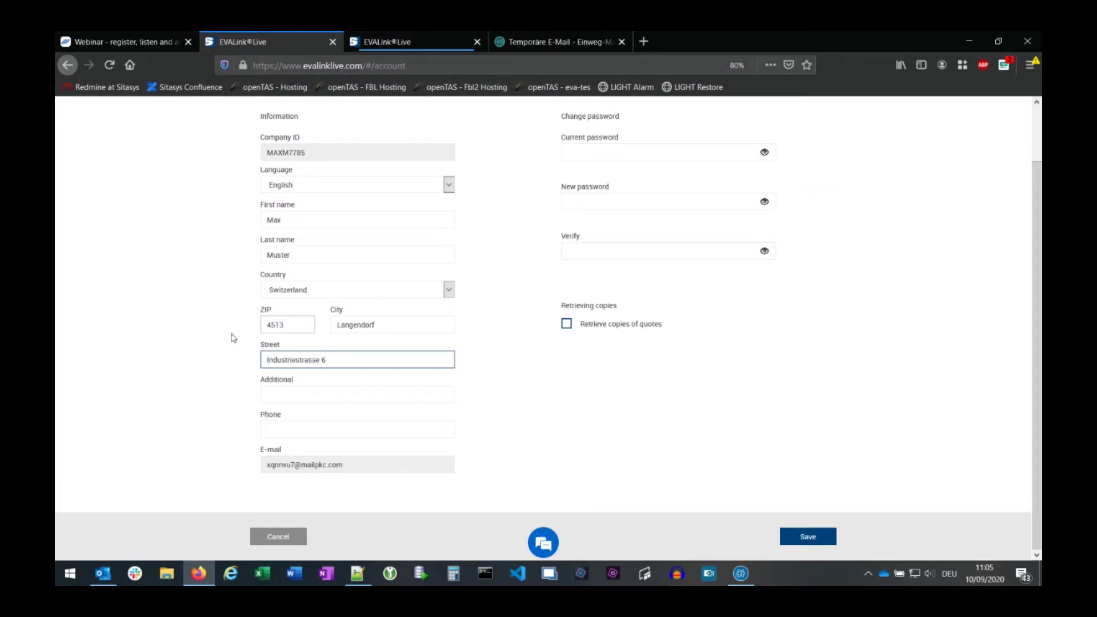
pyautogui.click(335, 427)
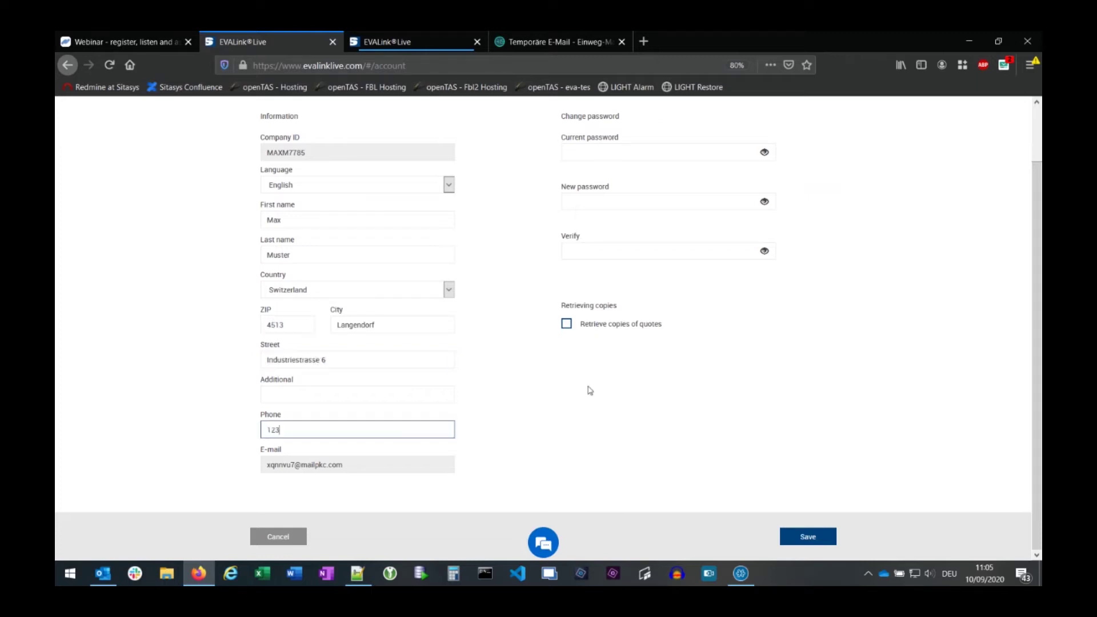
pyautogui.click(818, 543)
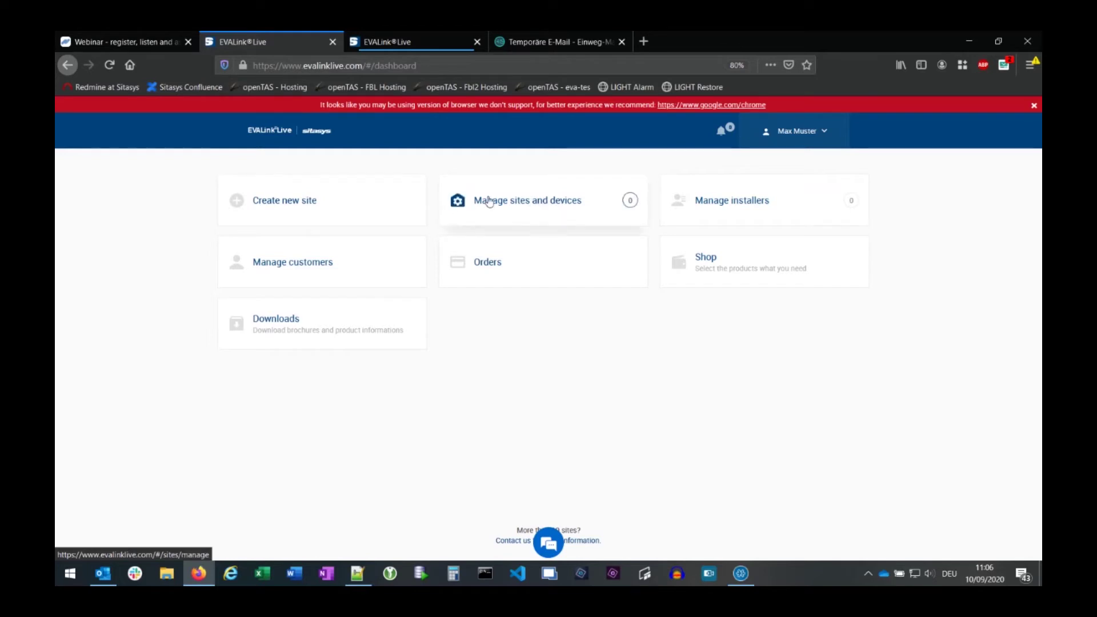
pyautogui.click(537, 201)
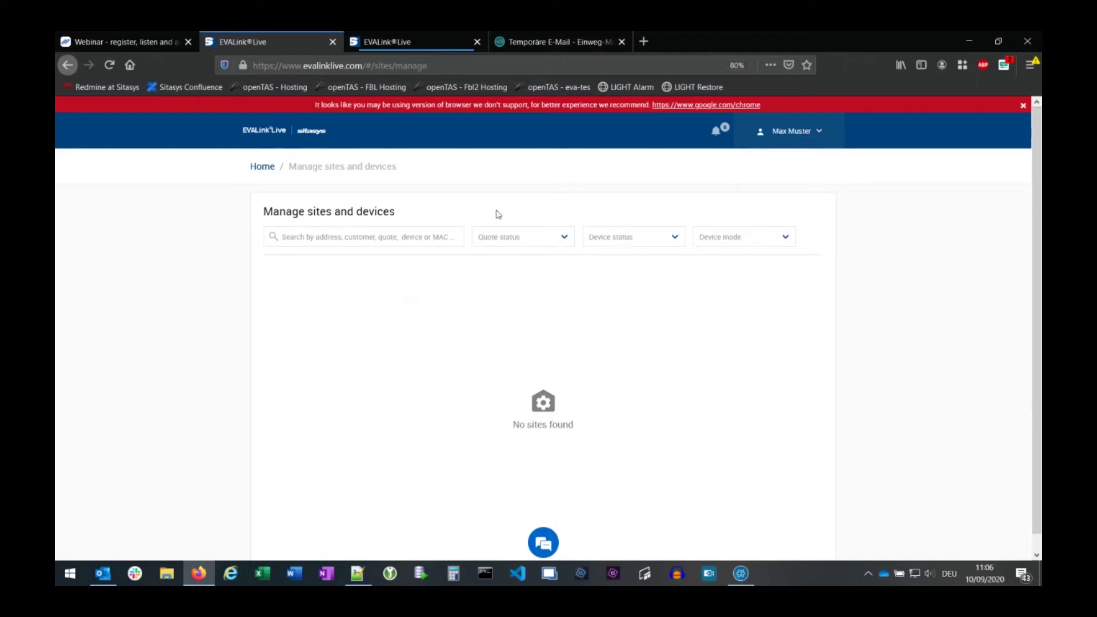
pyautogui.click(264, 169)
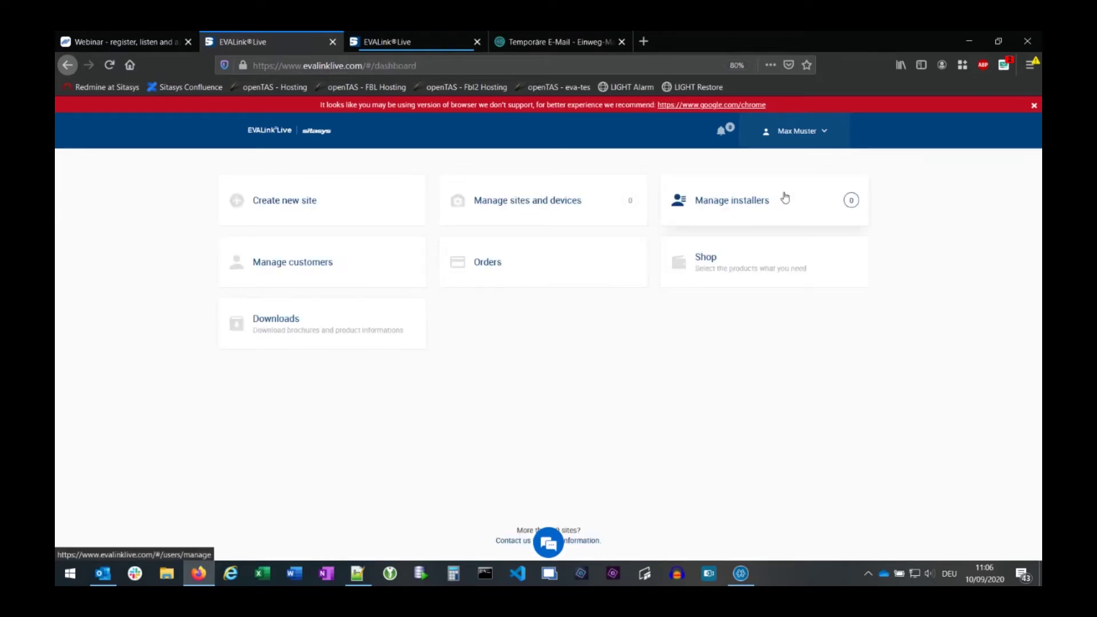
# - Open the empty Manage installers page from the dashboard
pyautogui.click(751, 207)
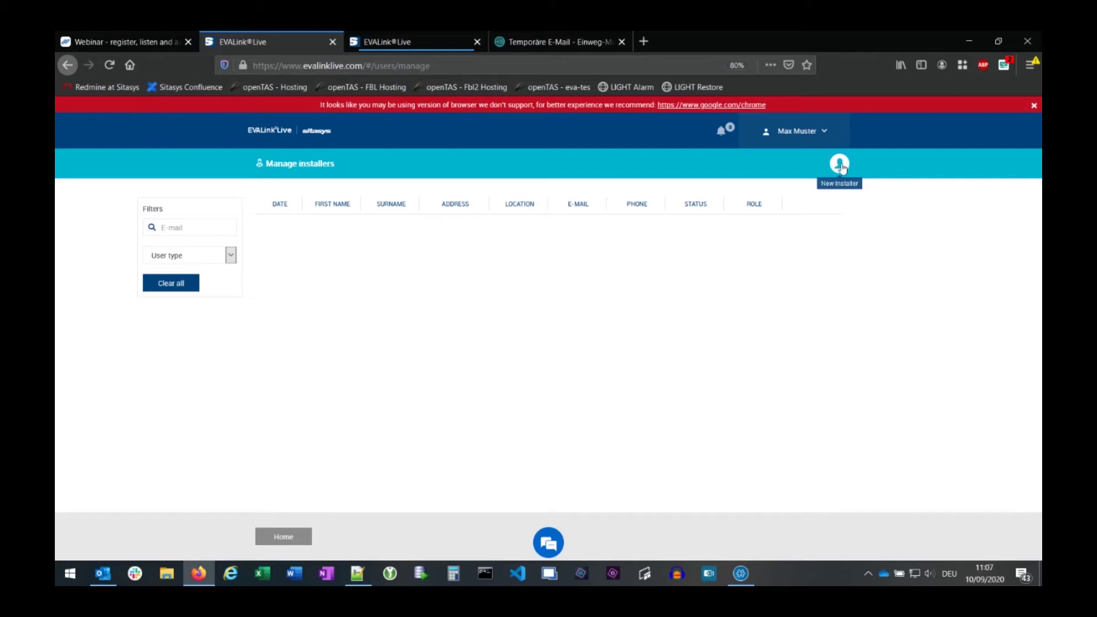
pyautogui.click(323, 131)
pyautogui.click(751, 206)
# - Start a new installer, review the Role options keeping Installer, then cancel the form
pyautogui.click(840, 164)
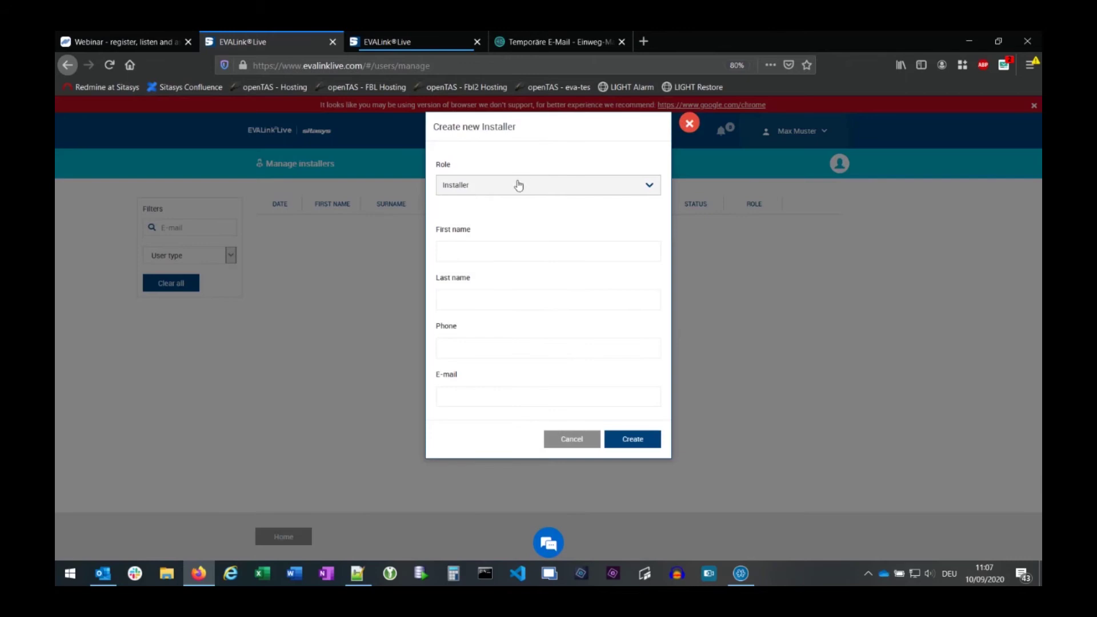
pyautogui.click(490, 189)
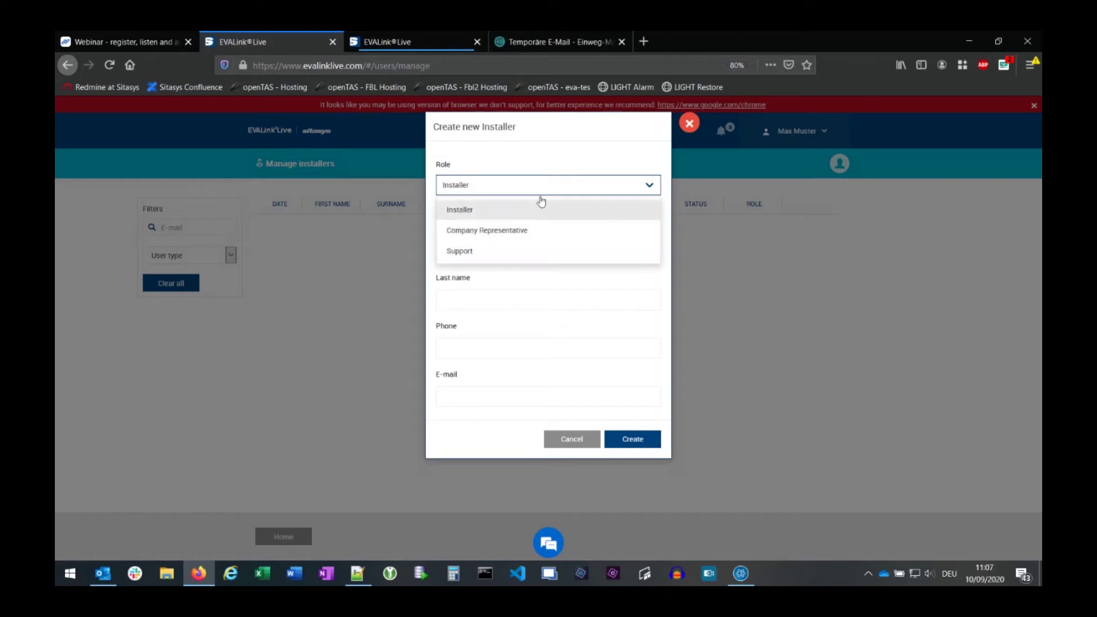
pyautogui.click(543, 147)
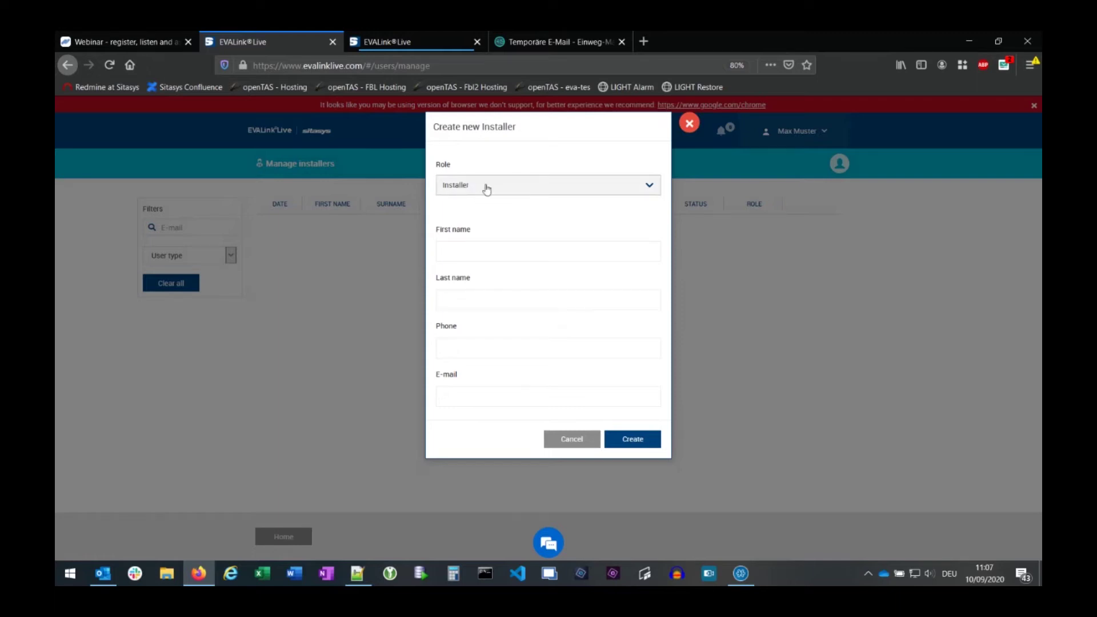
pyautogui.click(462, 249)
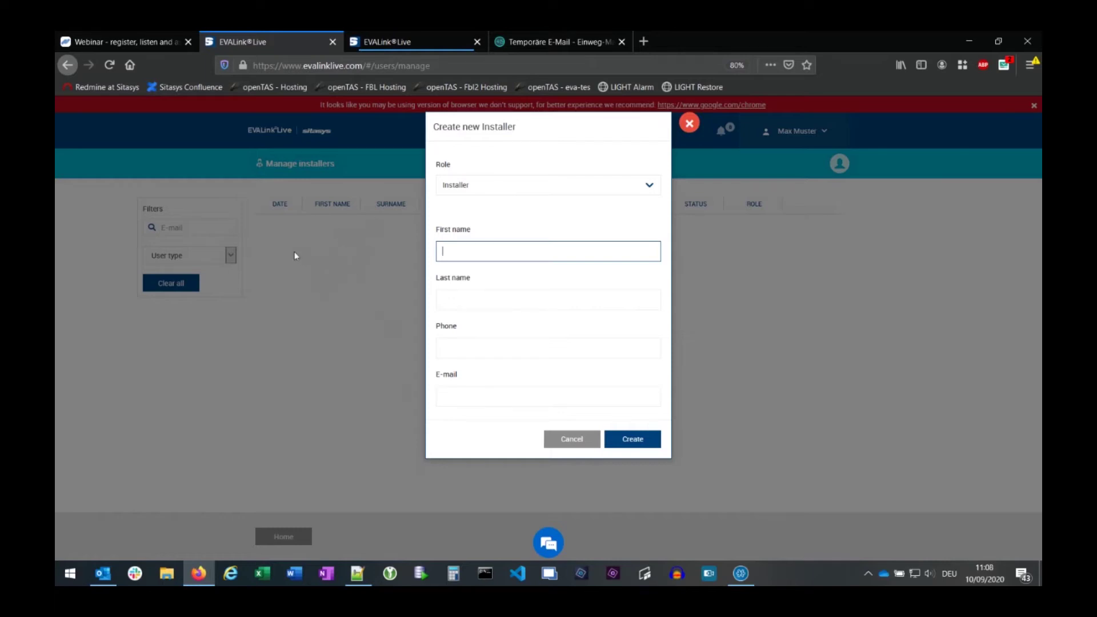
pyautogui.click(575, 445)
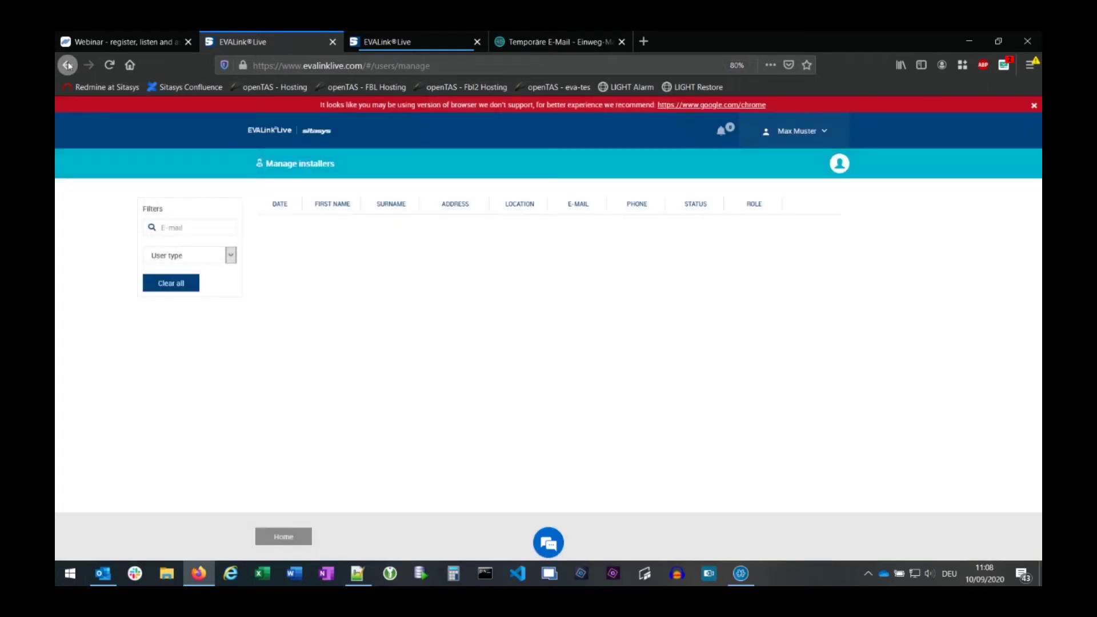
# - Check the Orders page, which lists no orders, and return to the installer dashboard
pyautogui.click(67, 64)
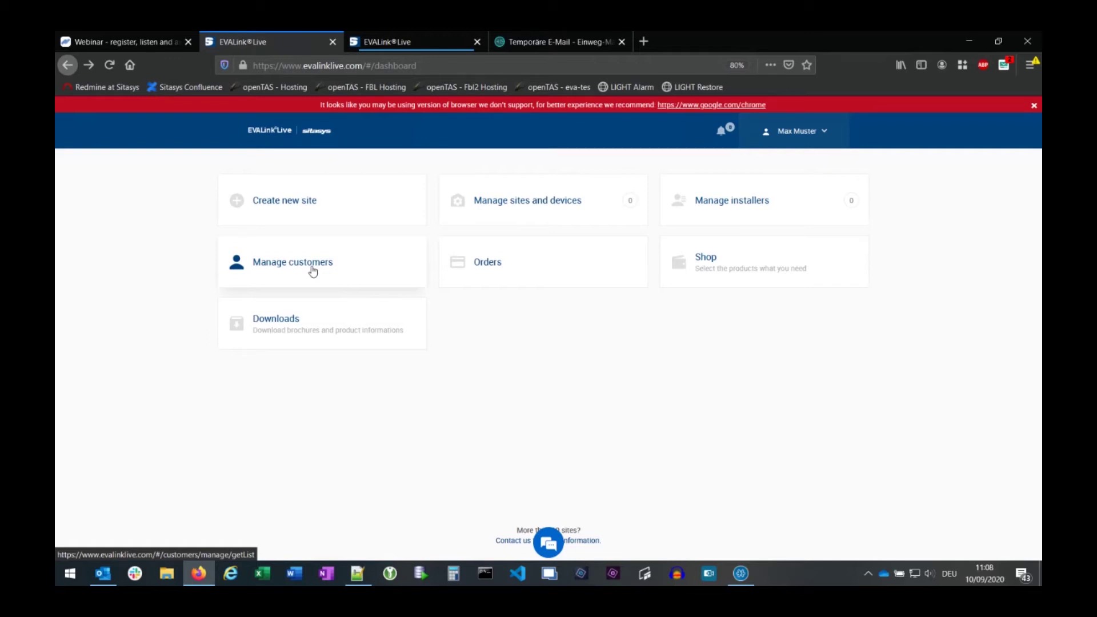
pyautogui.click(495, 263)
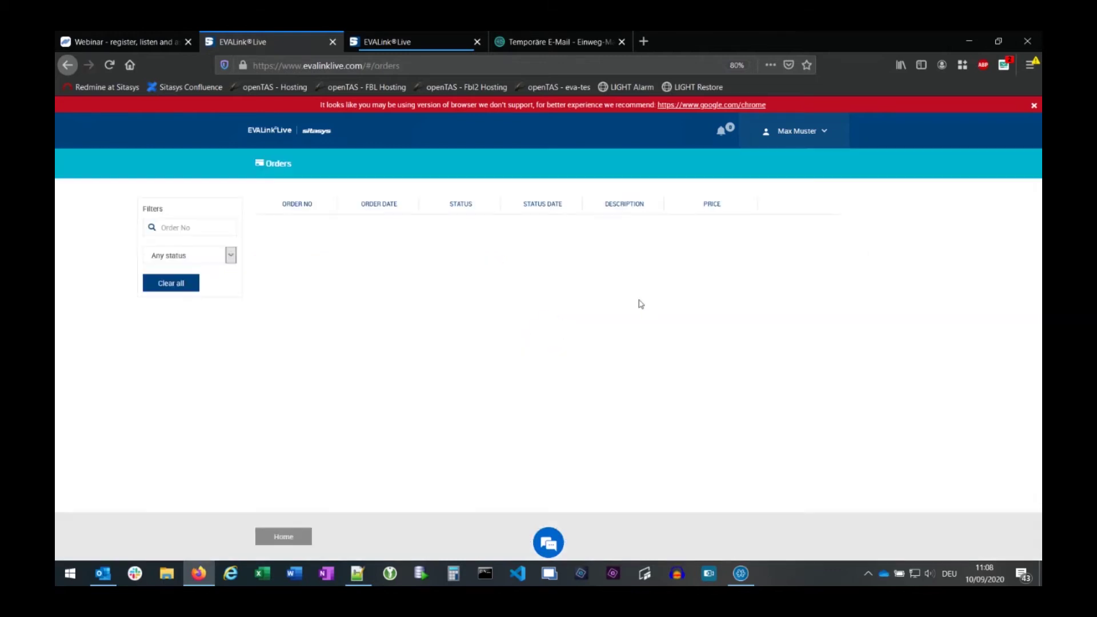
pyautogui.click(68, 67)
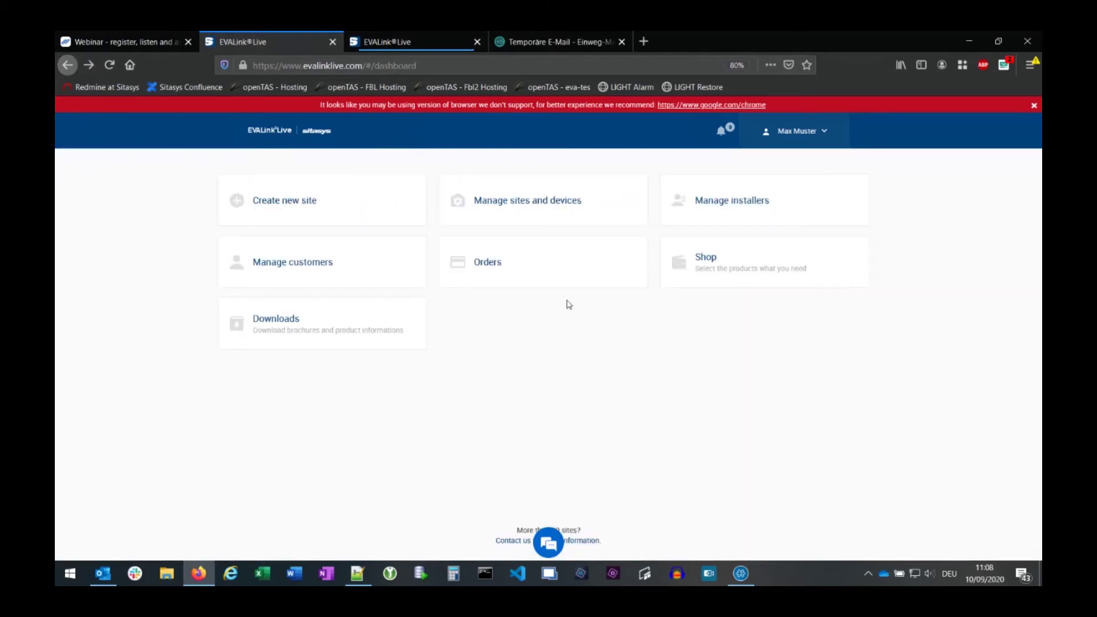
pyautogui.click(714, 263)
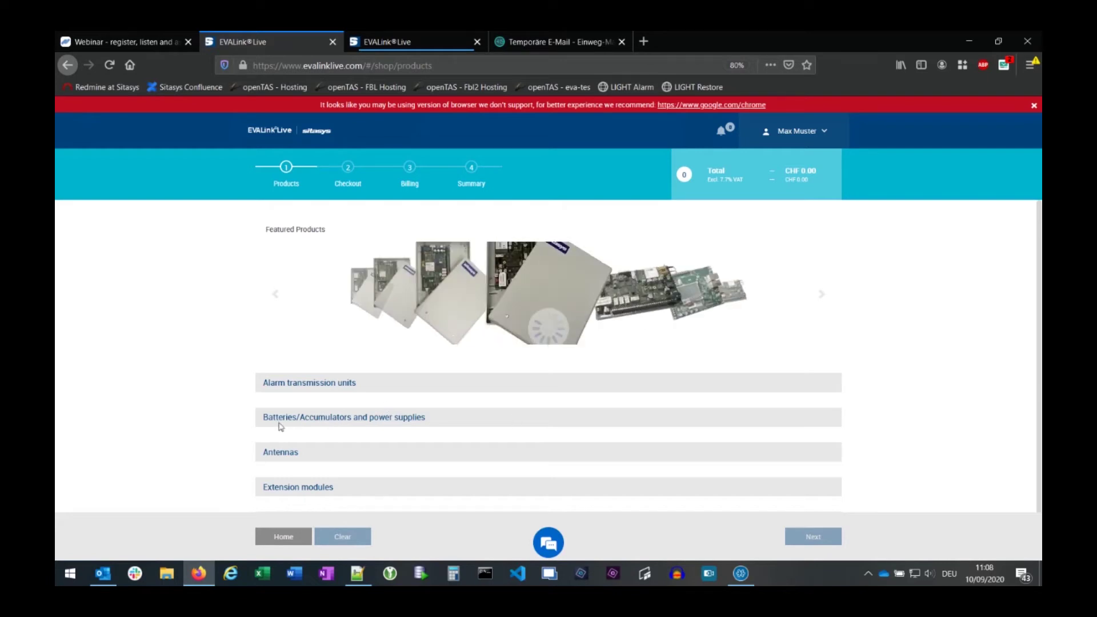
pyautogui.scroll(-12, 541, 441)
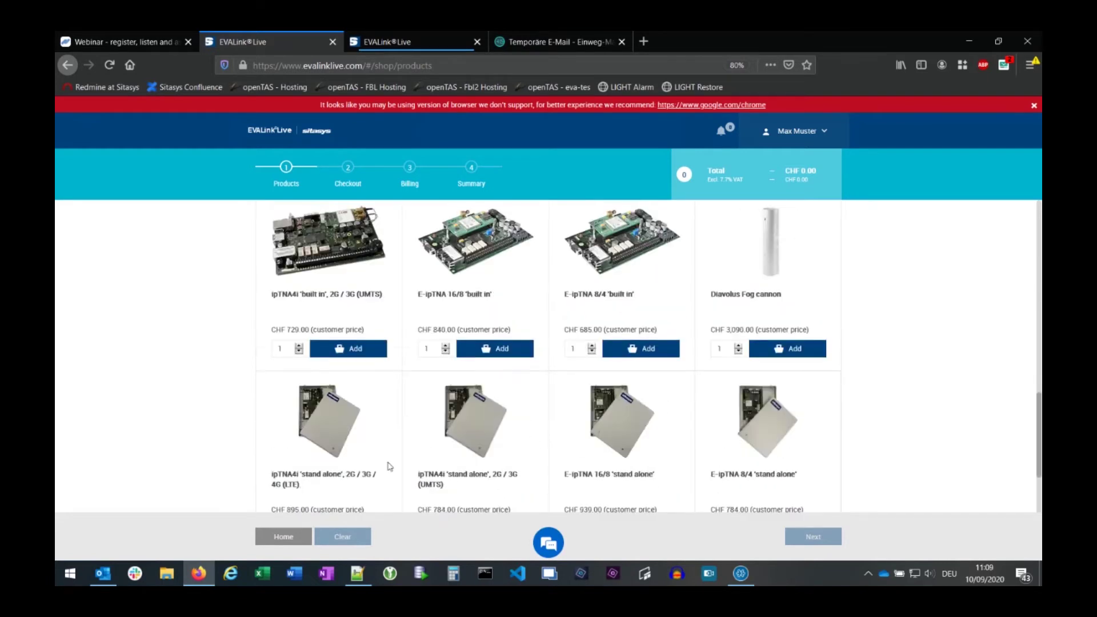
pyautogui.scroll(-3, 388, 465)
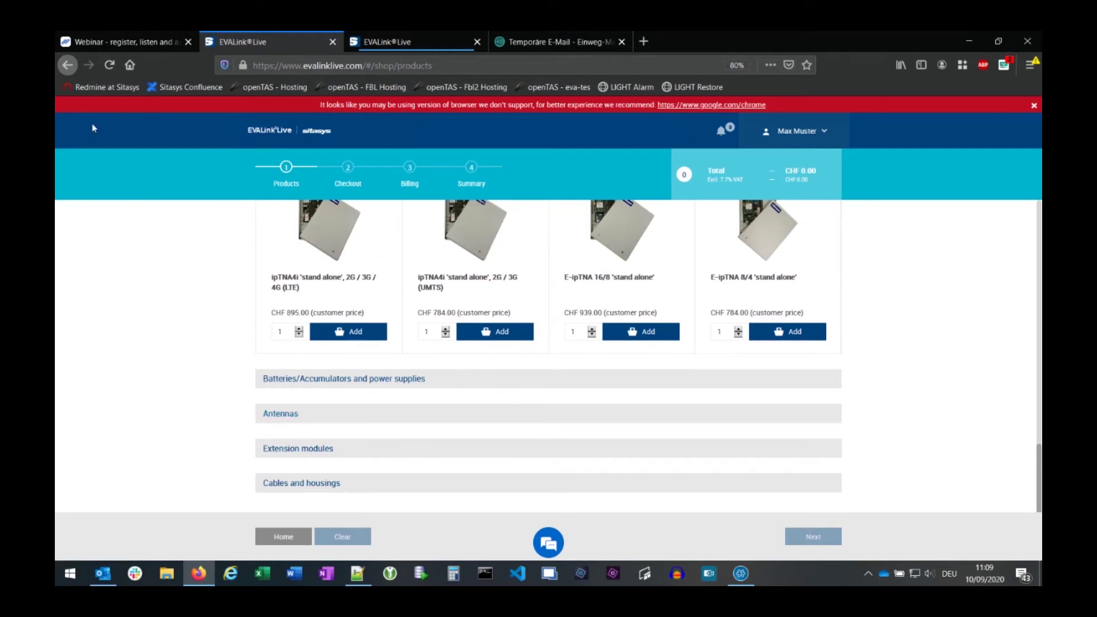
pyautogui.click(67, 65)
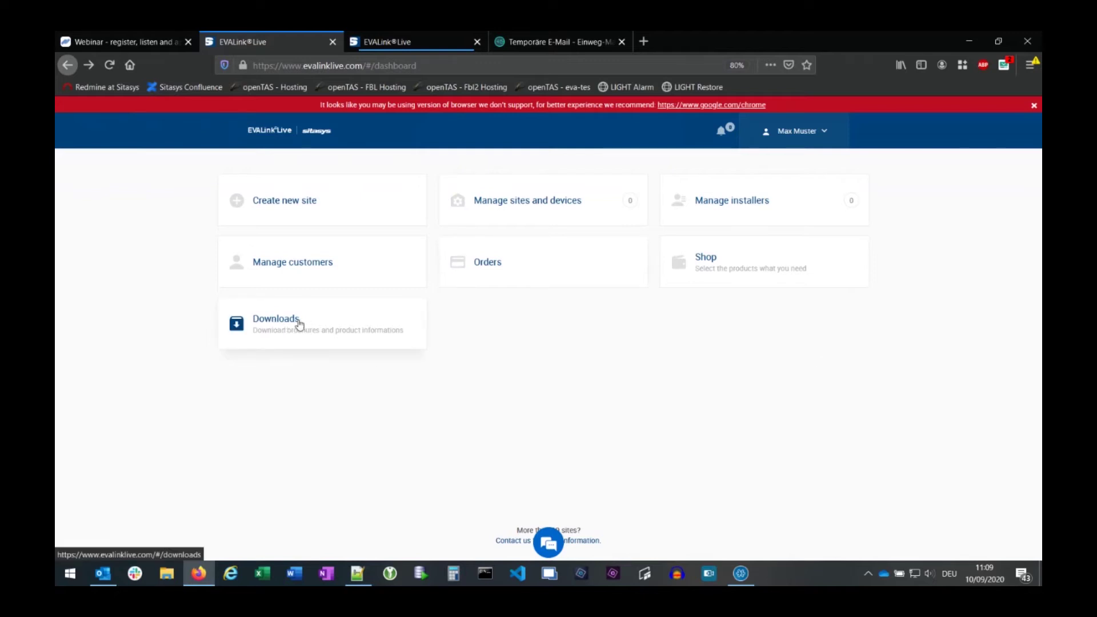
# - Browse Downloads through to page 2, then go back home to the dashboard
pyautogui.click(298, 324)
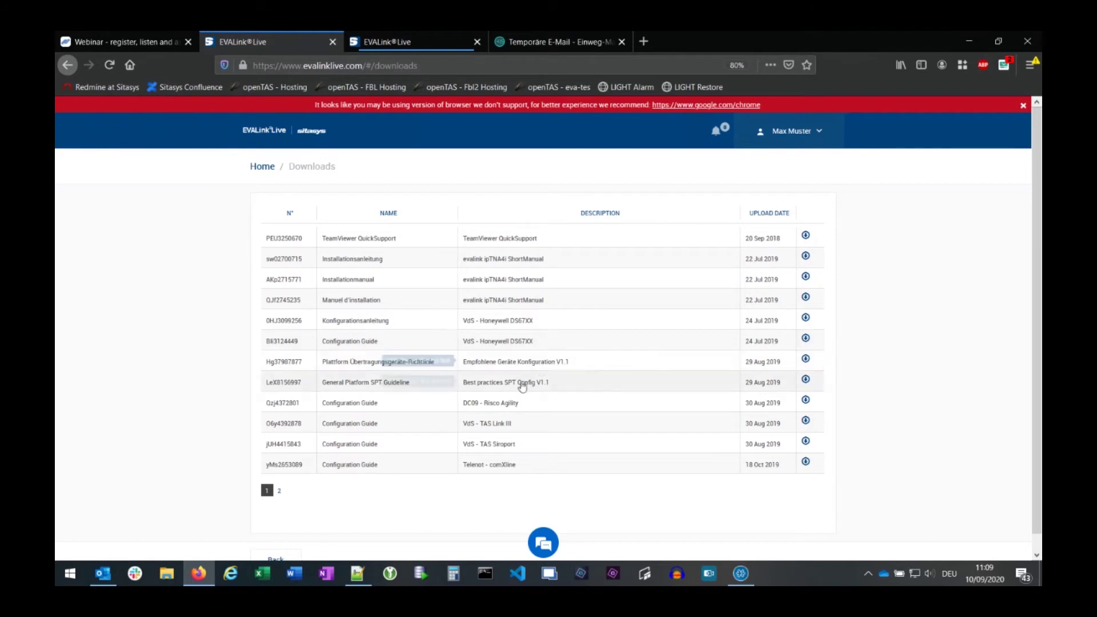
pyautogui.click(279, 490)
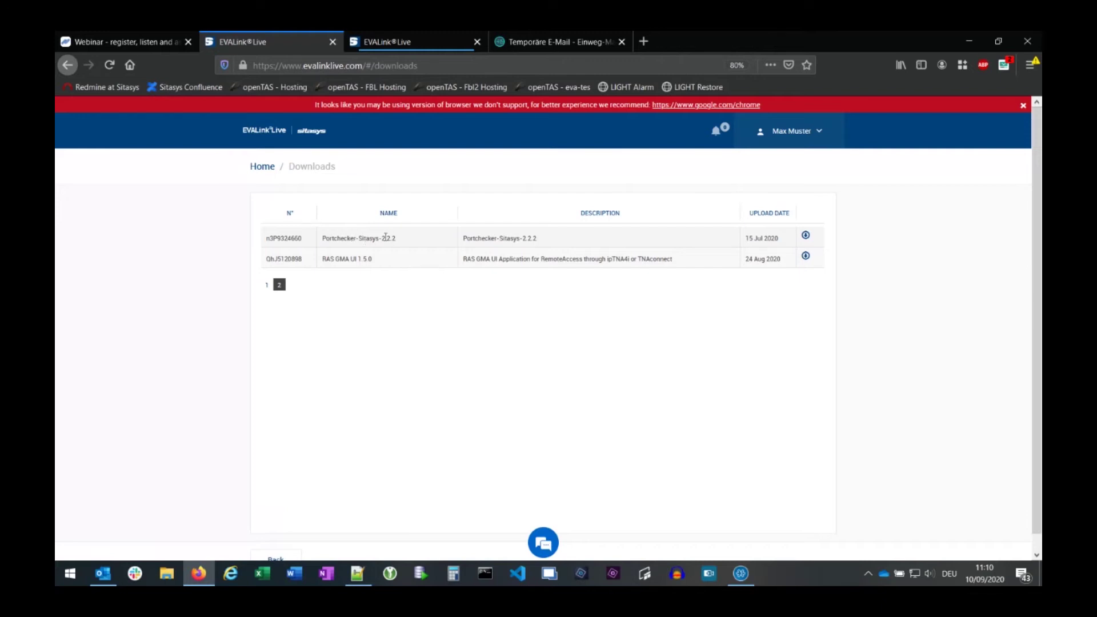
pyautogui.click(262, 167)
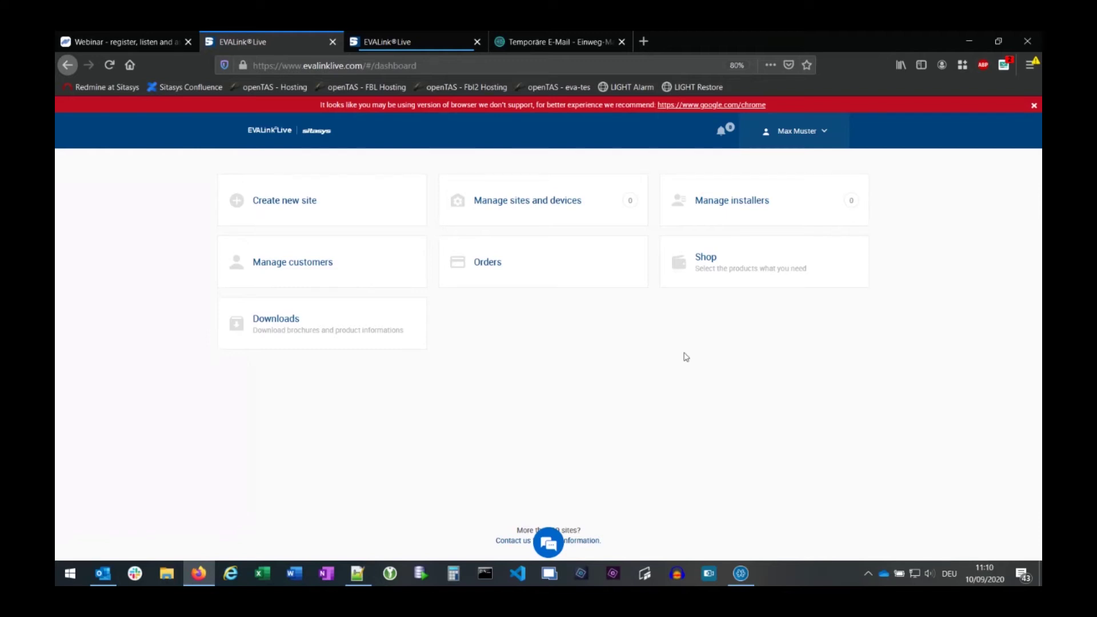
# - Log out and sign back in using a different saved account from autofill
pyautogui.click(829, 131)
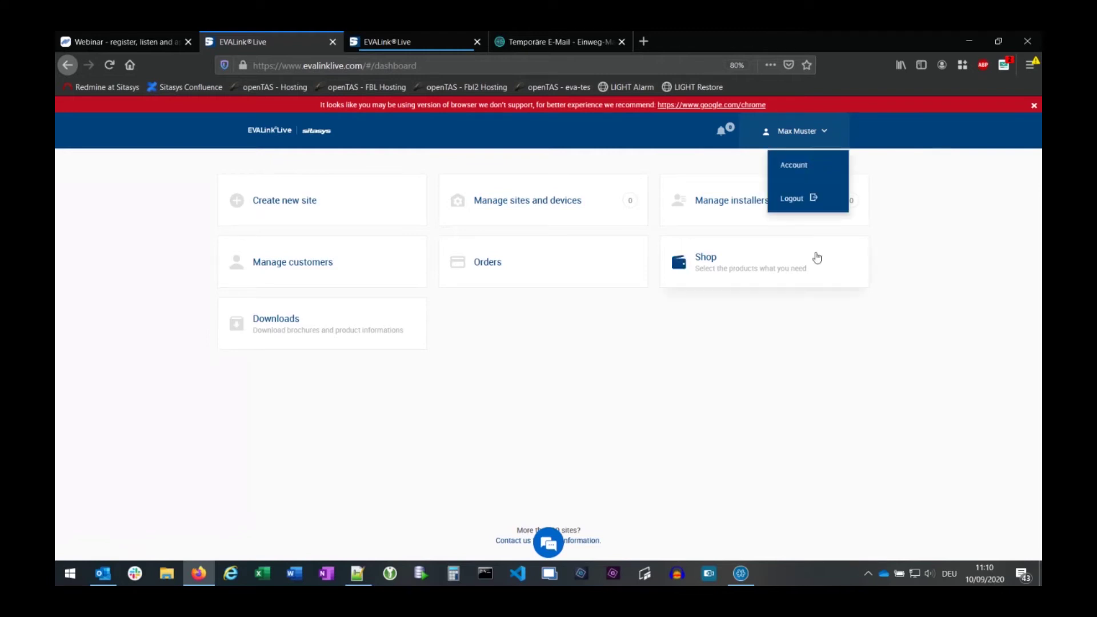
pyautogui.click(787, 196)
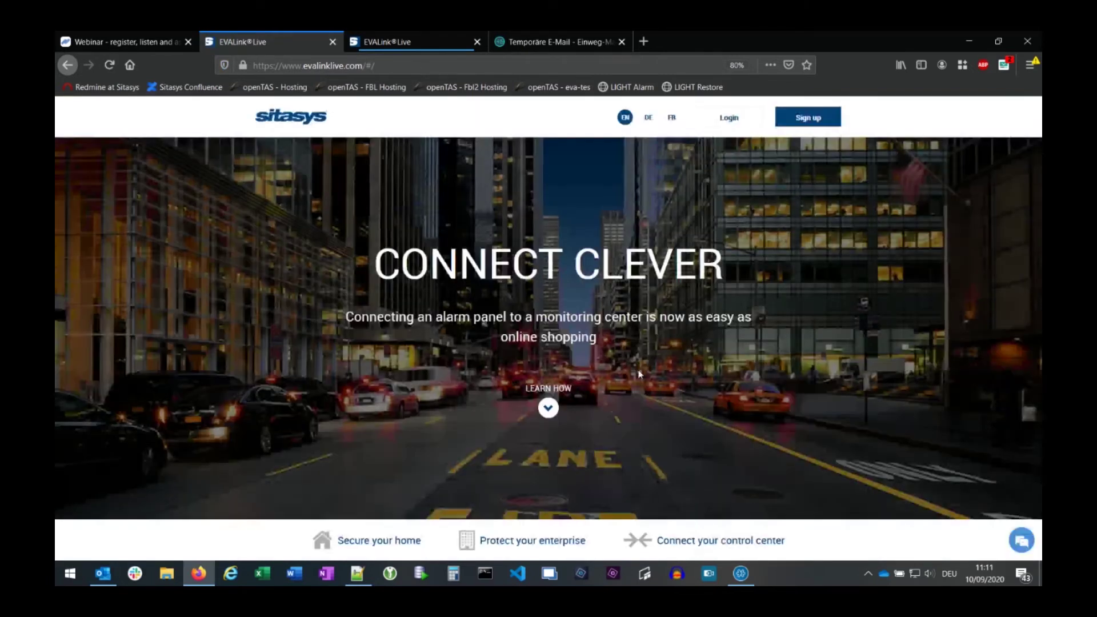
pyautogui.click(729, 117)
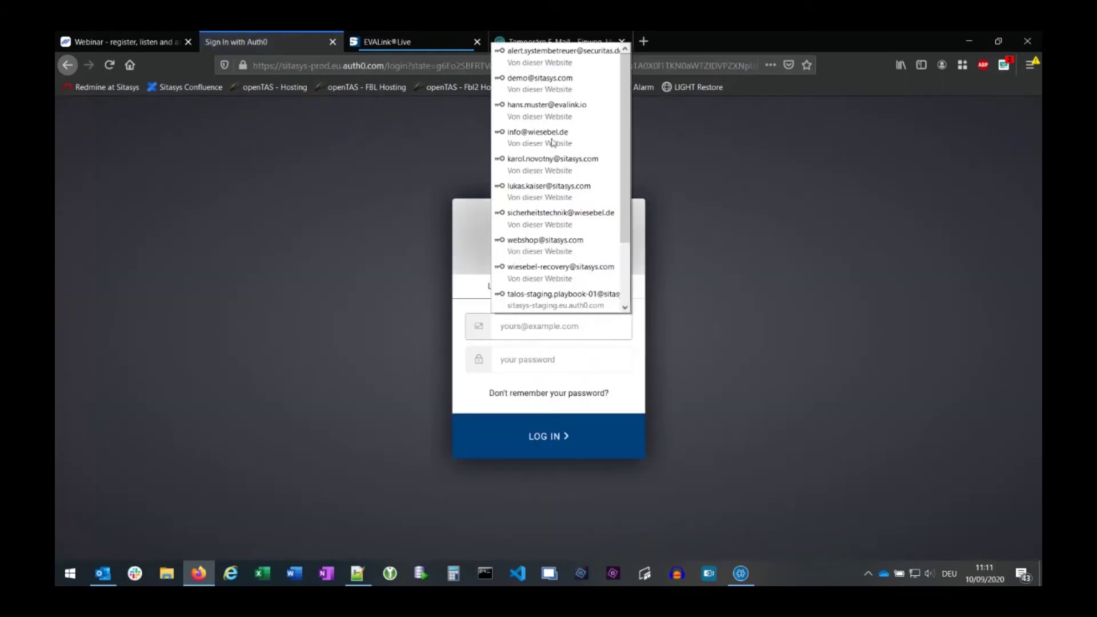
pyautogui.click(554, 140)
pyautogui.click(543, 429)
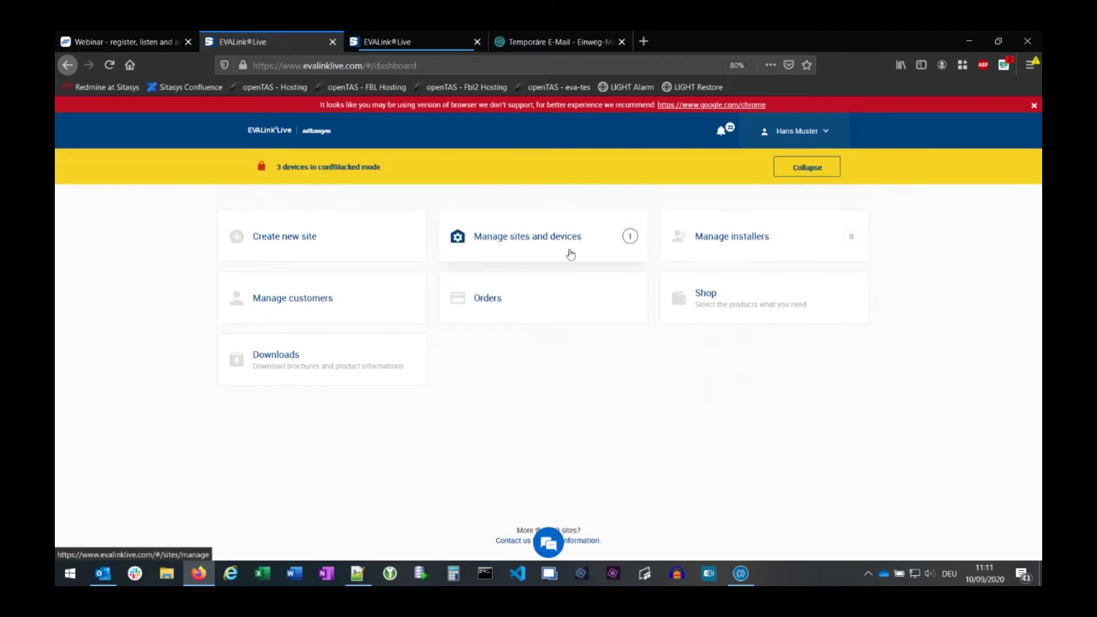
pyautogui.click(553, 240)
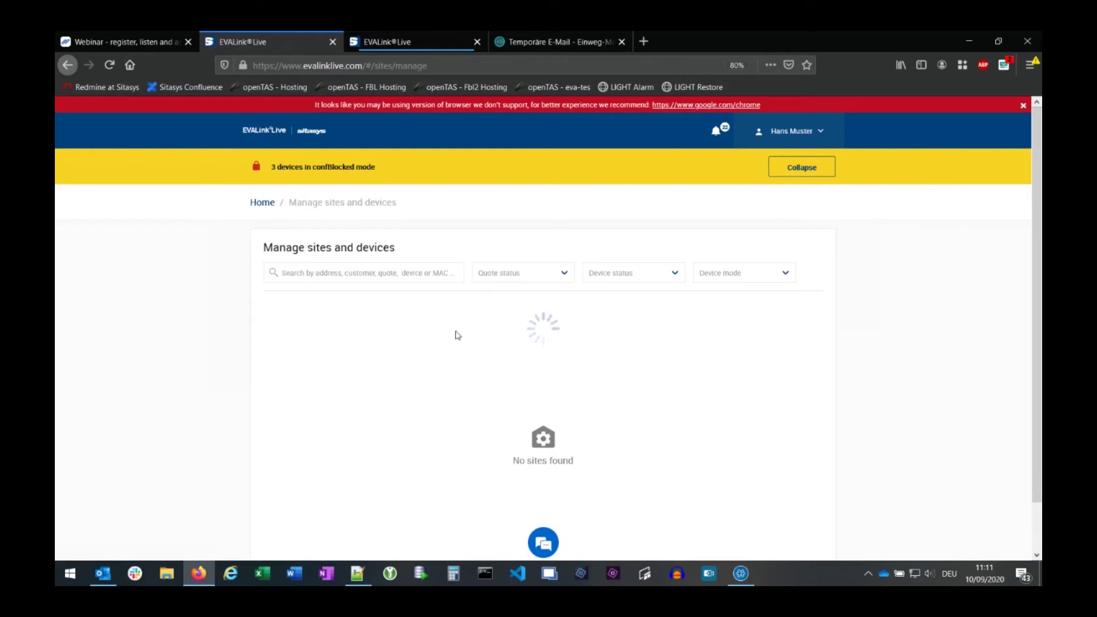
pyautogui.click(308, 131)
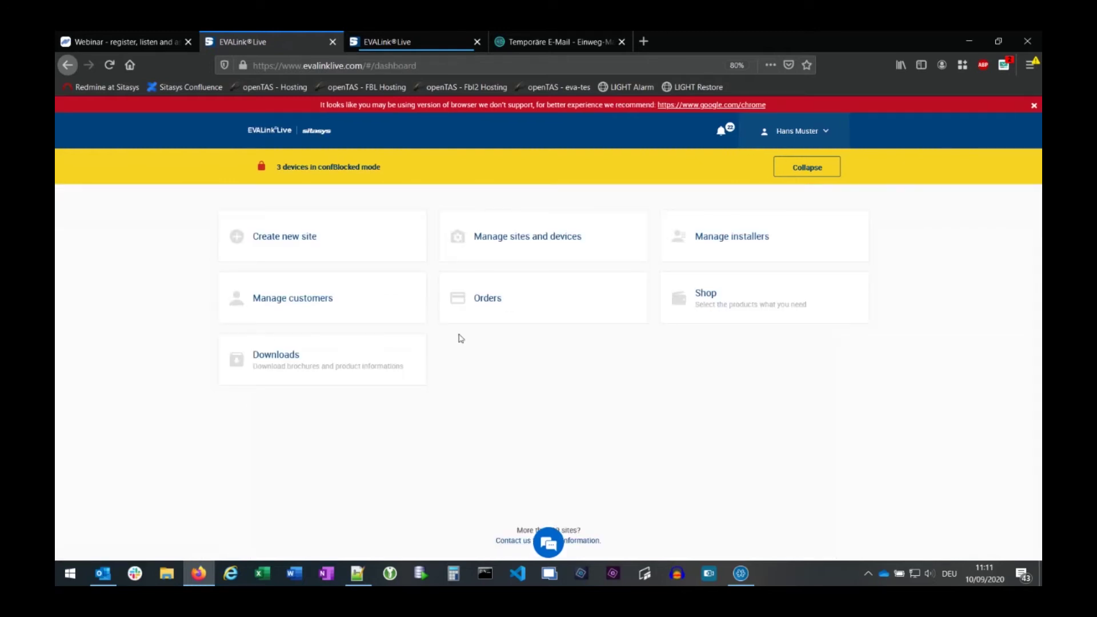
pyautogui.click(294, 306)
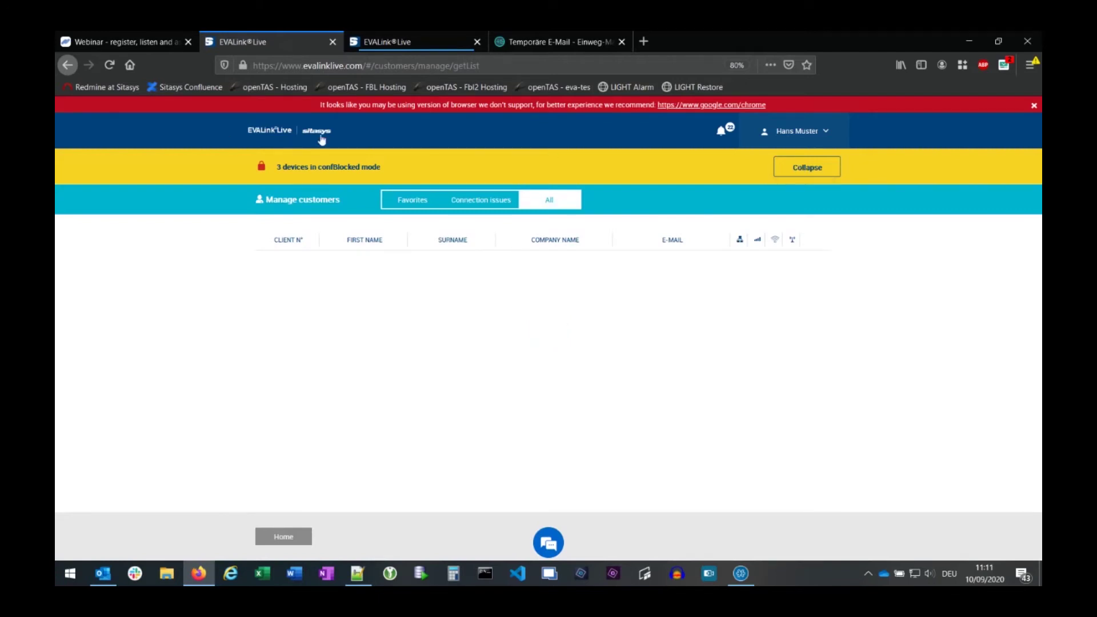
pyautogui.click(322, 137)
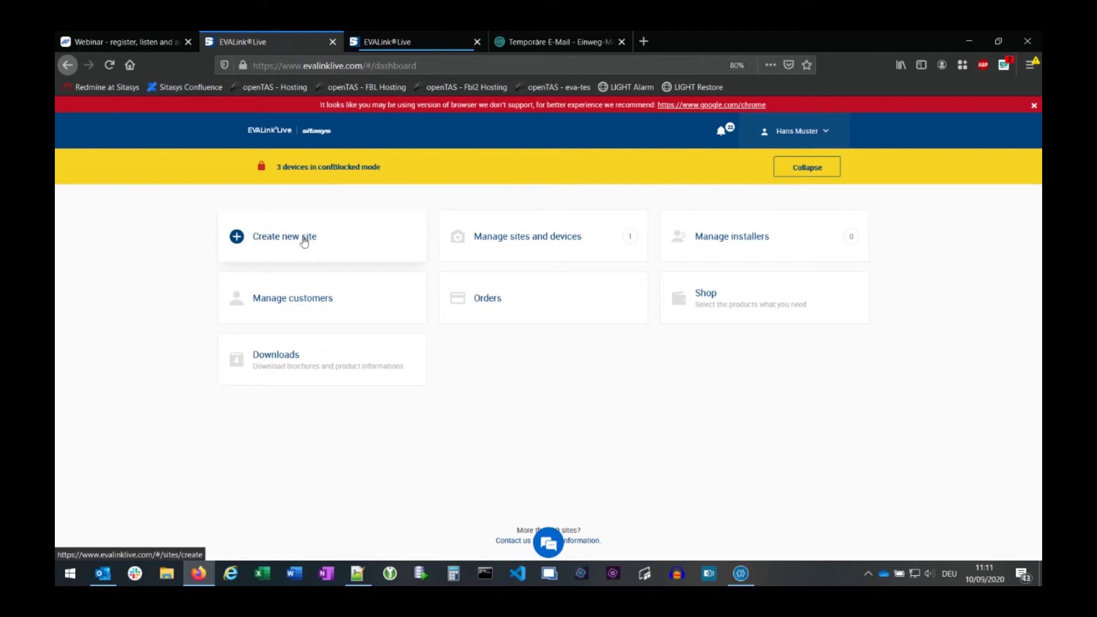
# - Start a new site, collapse the confBlocked warning, dismiss the browser banner, and page through service offers
pyautogui.click(286, 238)
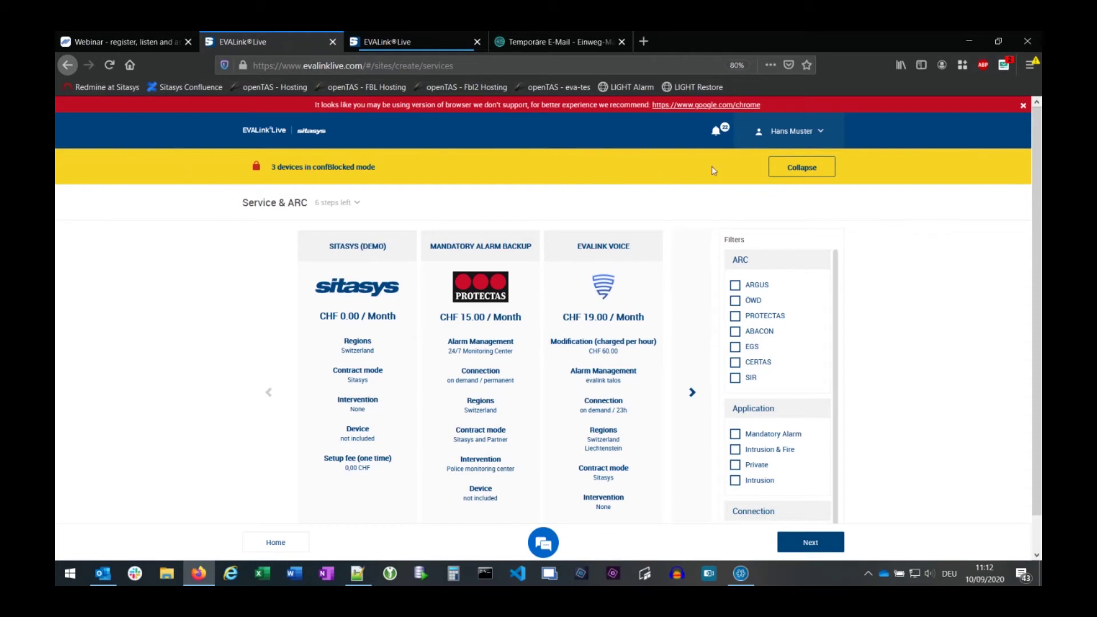
pyautogui.click(800, 169)
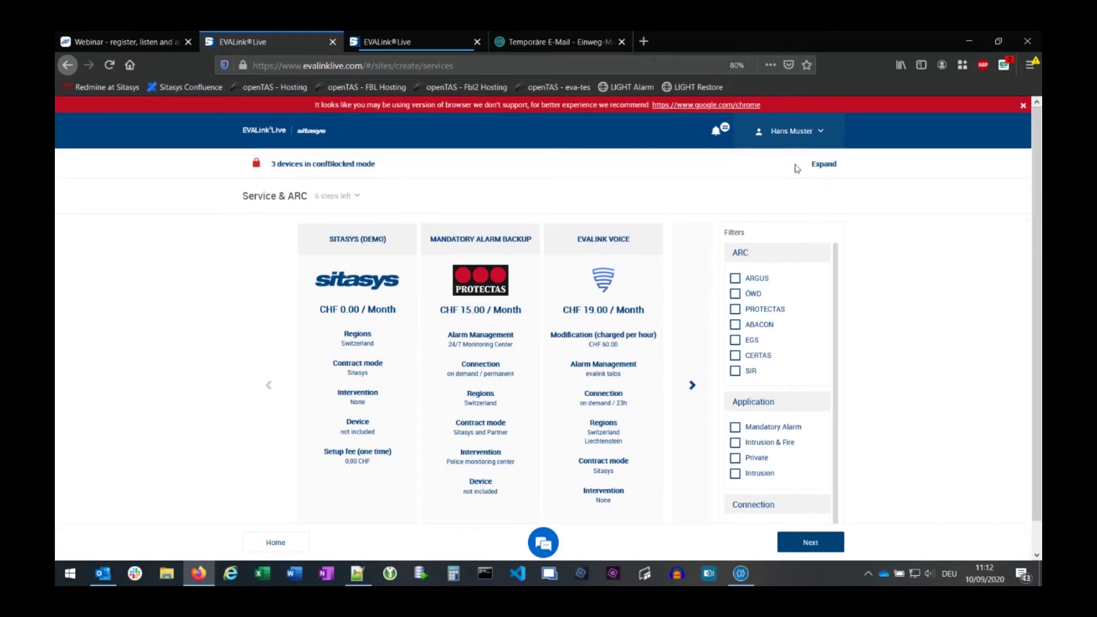
pyautogui.click(825, 165)
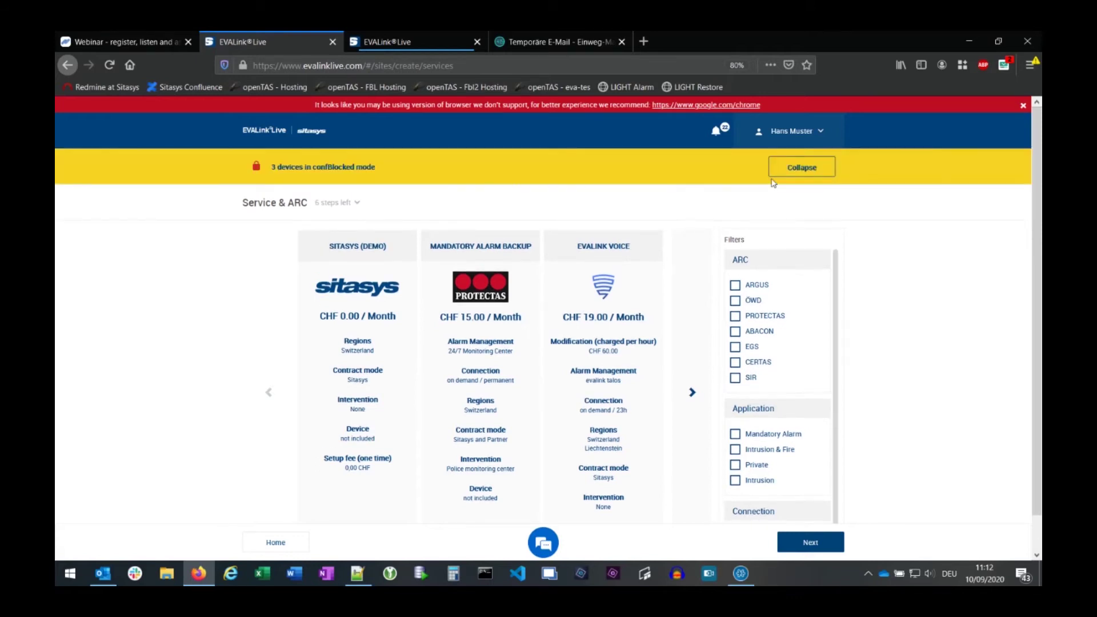
pyautogui.click(806, 167)
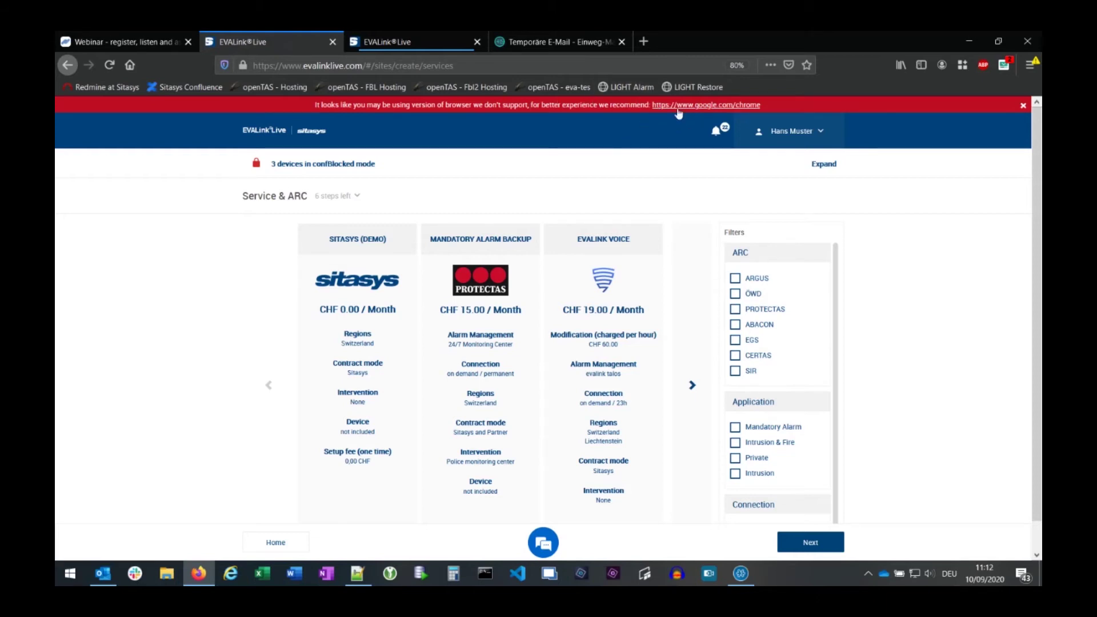
pyautogui.click(1023, 106)
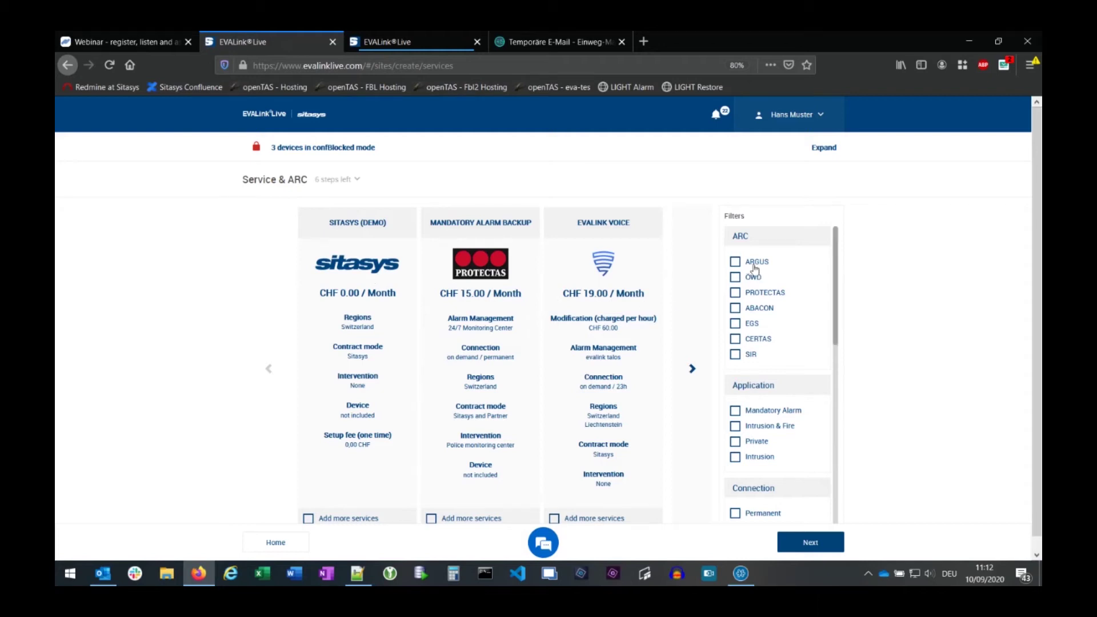
pyautogui.click(691, 368)
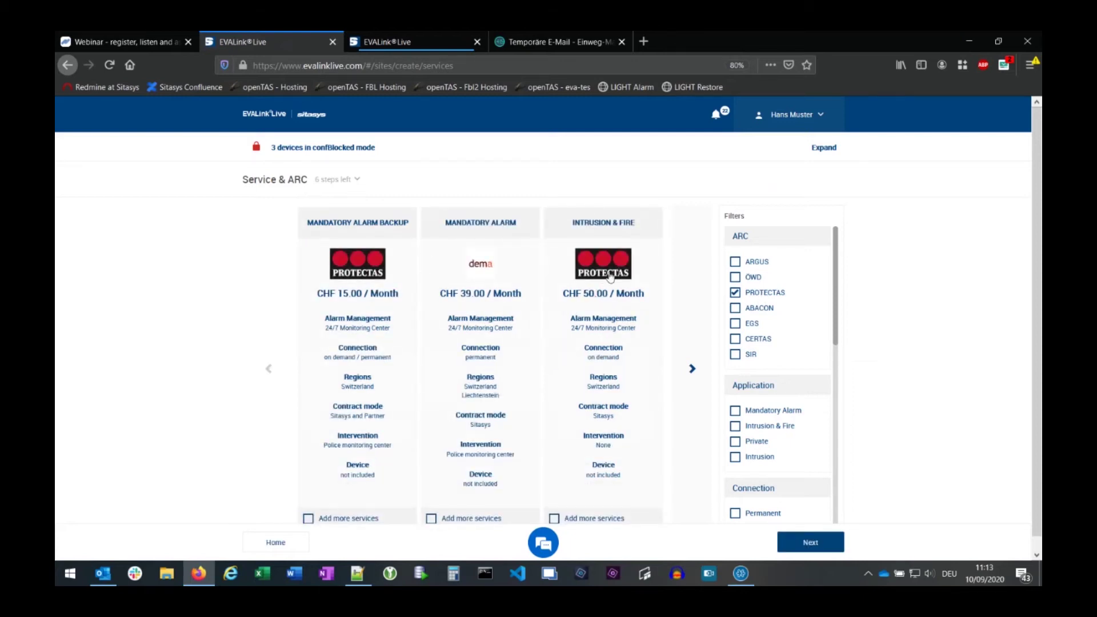
# - Untick the PROTECTAS filter so SITASYS (DEMO), PROTECTAS and EVALINK VOICE offers all appear
pyautogui.click(736, 293)
pyautogui.scroll(-3, 776, 383)
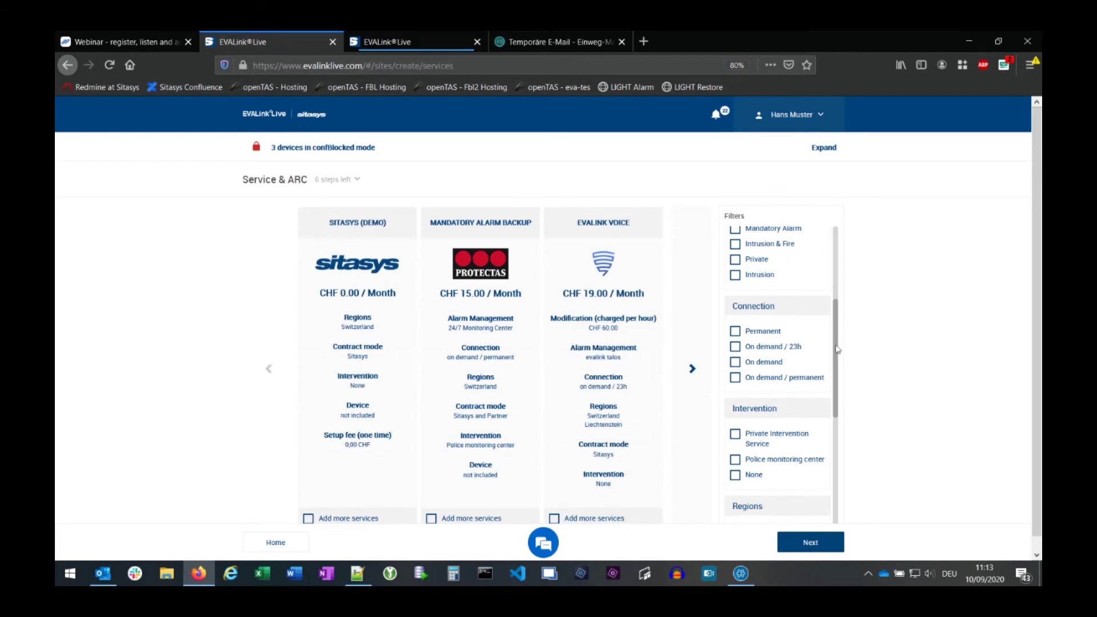
pyautogui.scroll(-1, 835, 356)
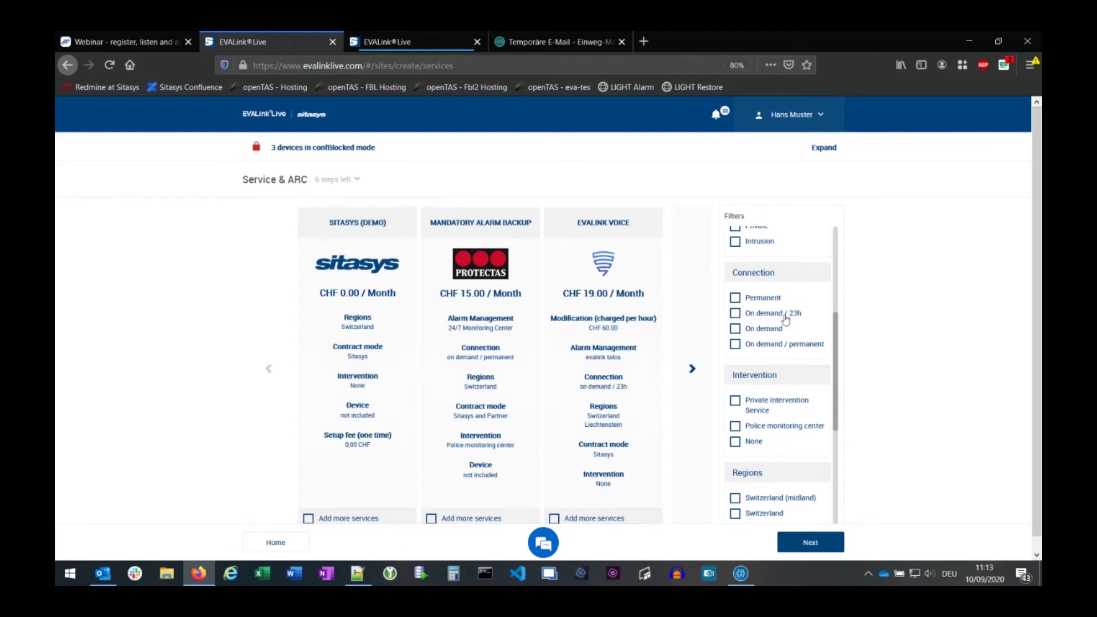
pyautogui.scroll(-3, 794, 391)
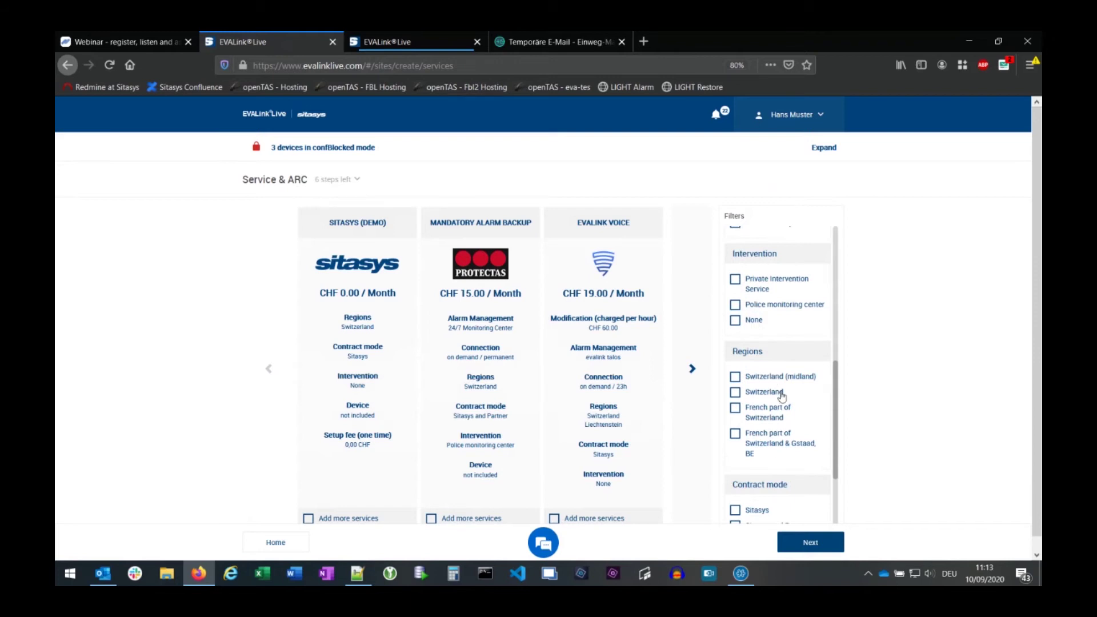
pyautogui.scroll(7, 778, 389)
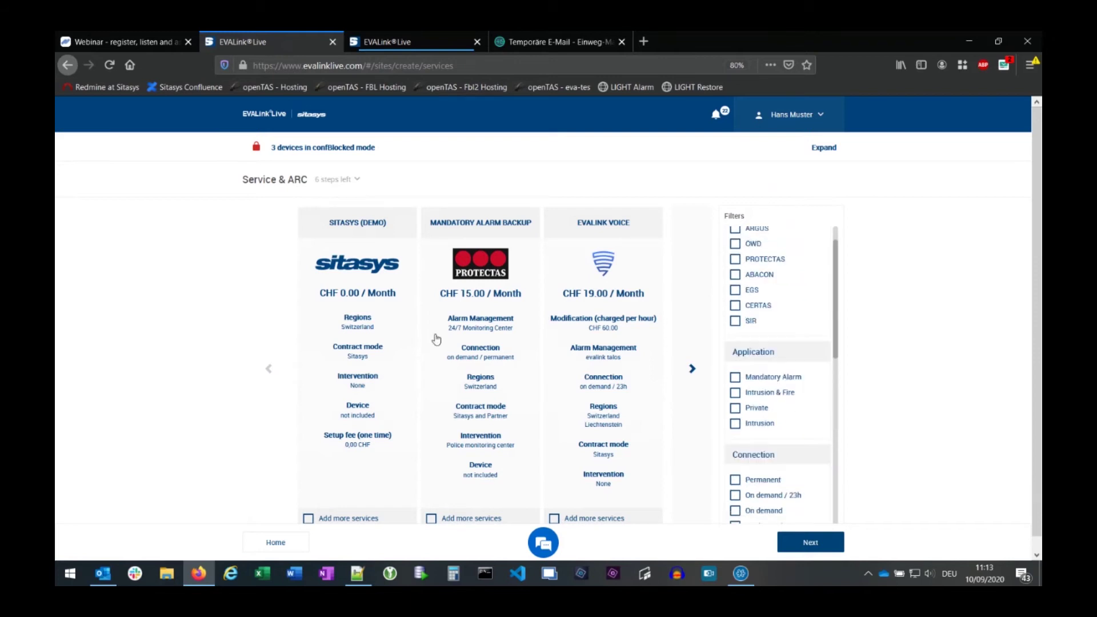
# - Select the SITASYS (DEMO) service card and advance to the Alarm panel step
pyautogui.click(353, 228)
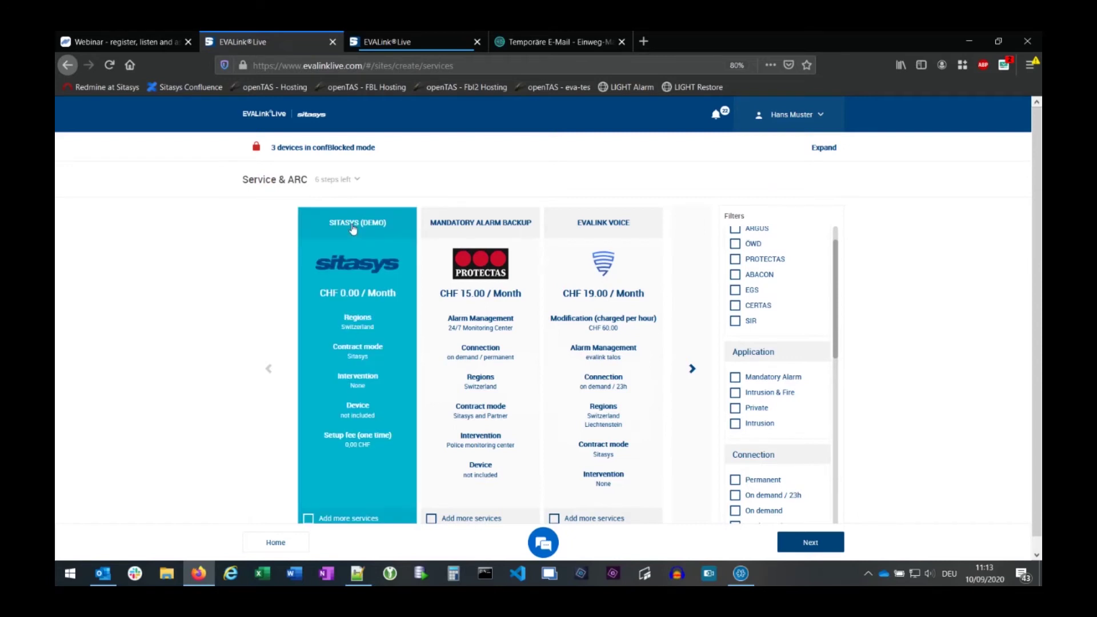
pyautogui.click(809, 543)
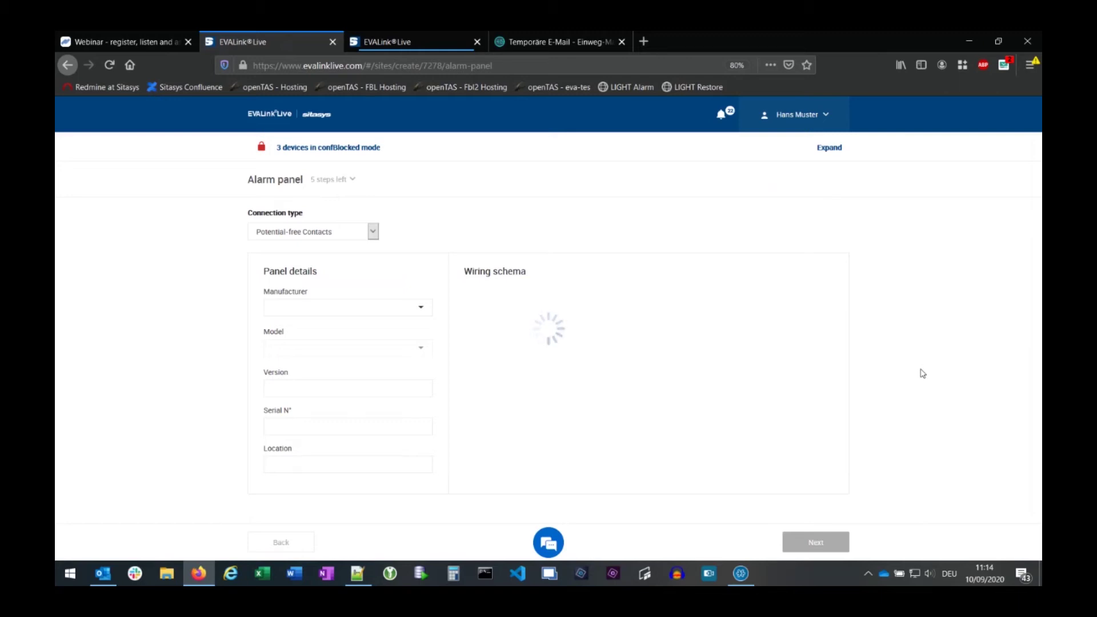
pyautogui.scroll(-5, 914, 370)
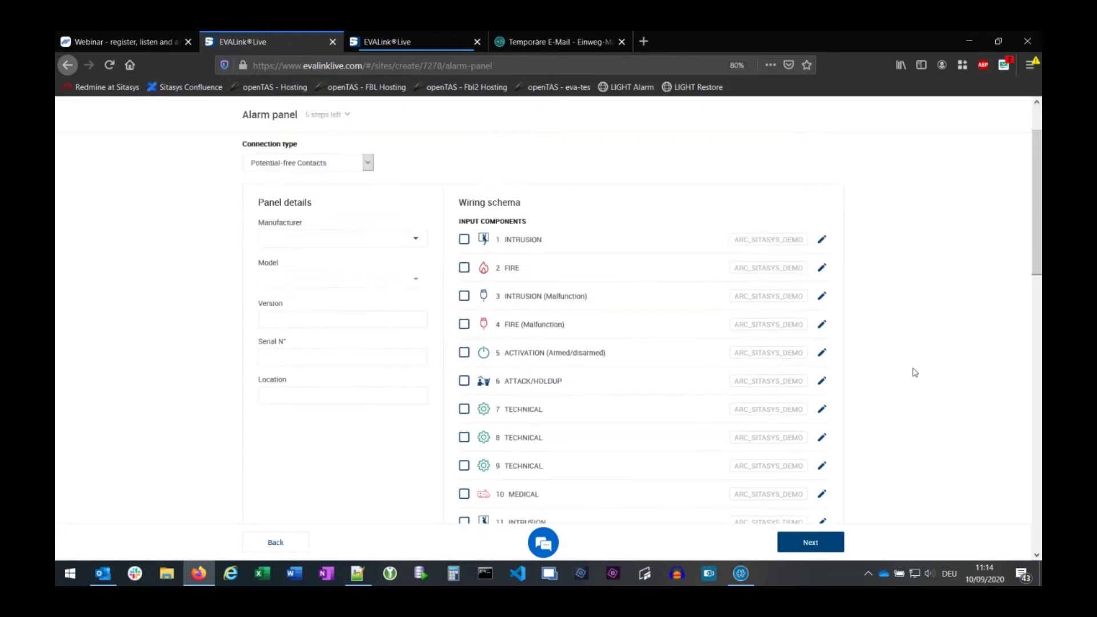
pyautogui.scroll(-5, 915, 373)
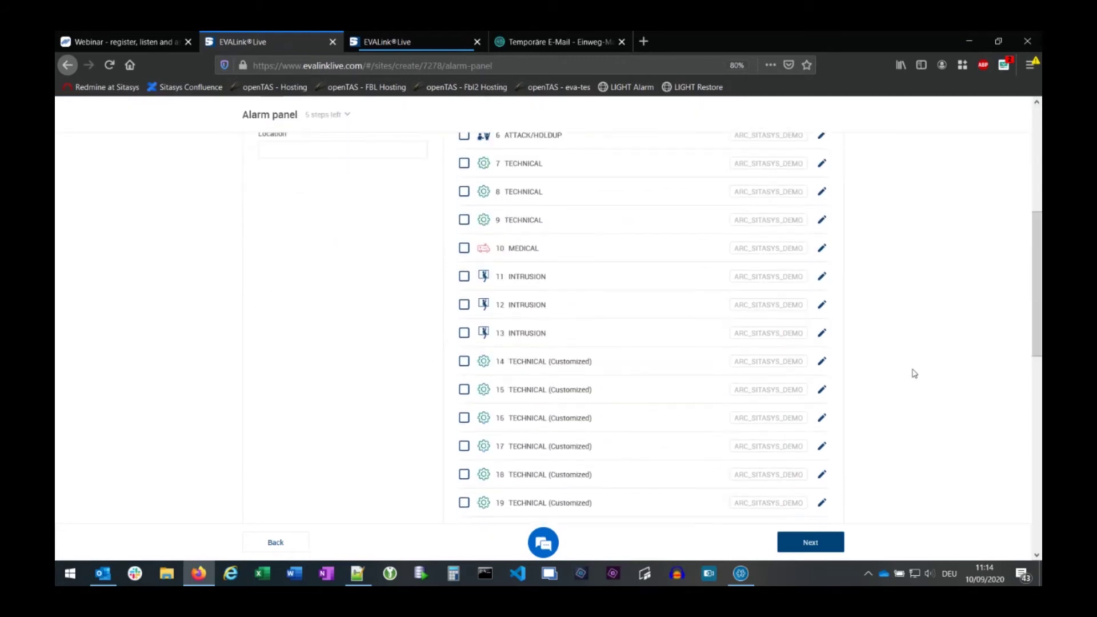
pyautogui.scroll(10, 914, 373)
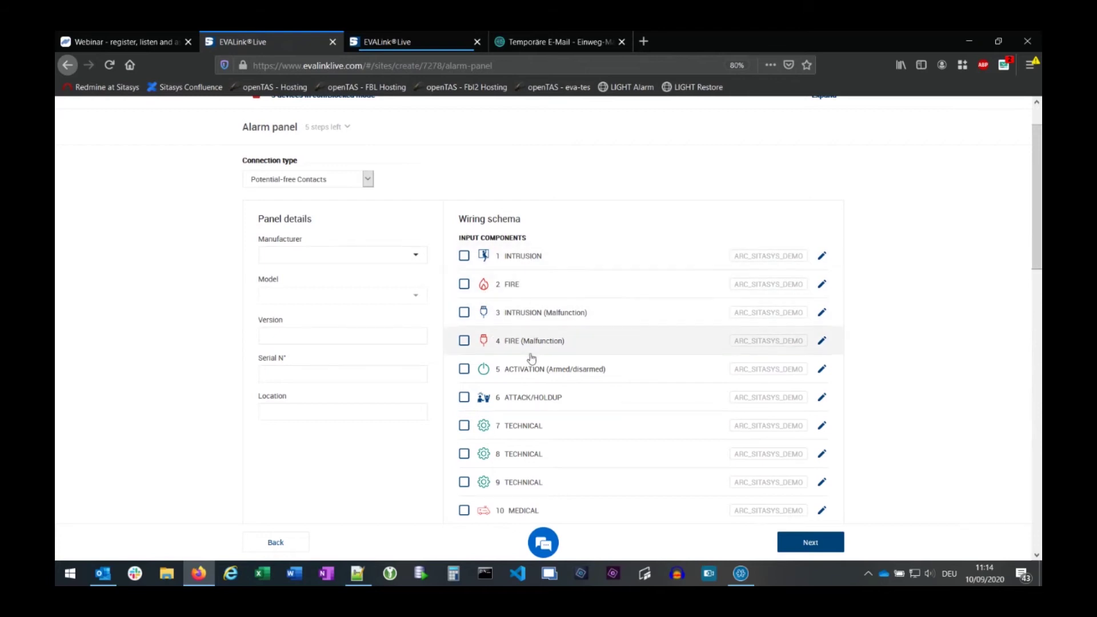
pyautogui.scroll(-2, 890, 341)
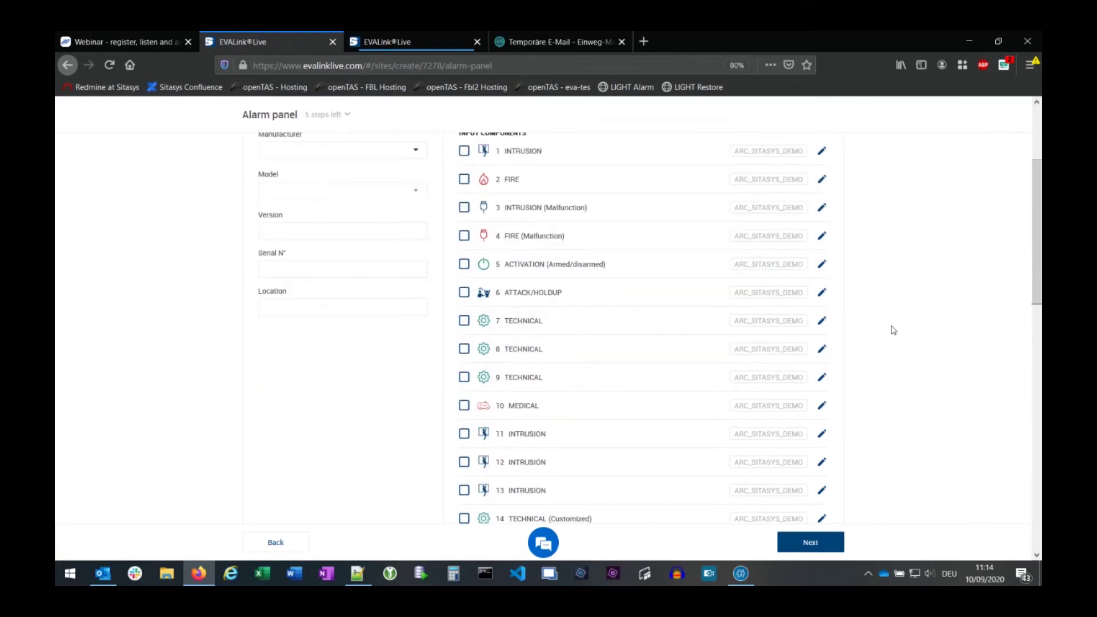
pyautogui.scroll(1, 893, 330)
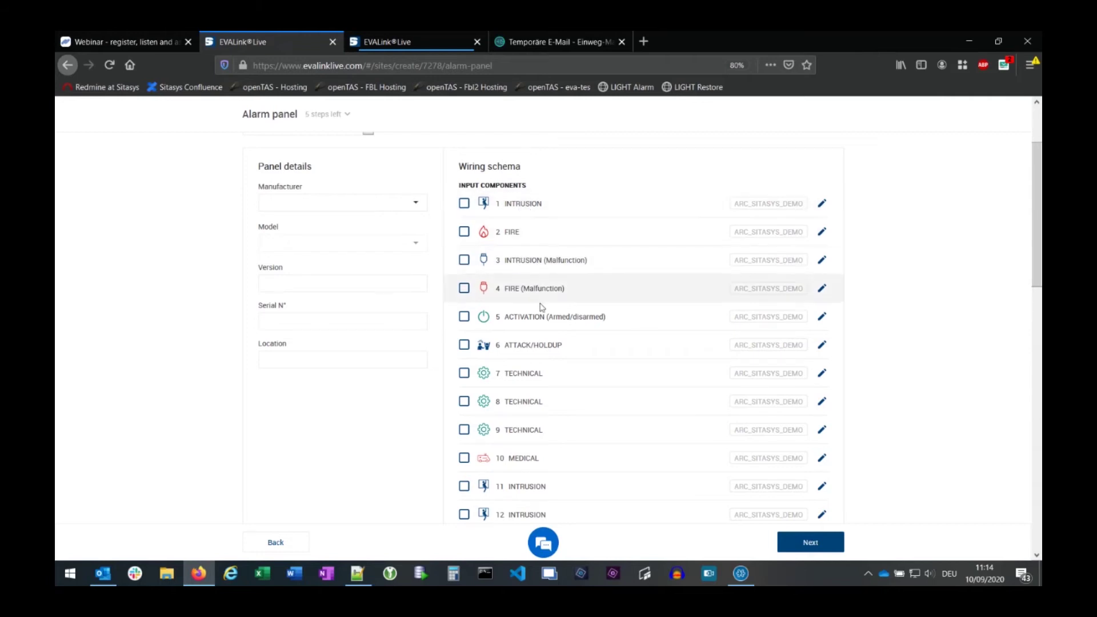
pyautogui.scroll(-10, 889, 355)
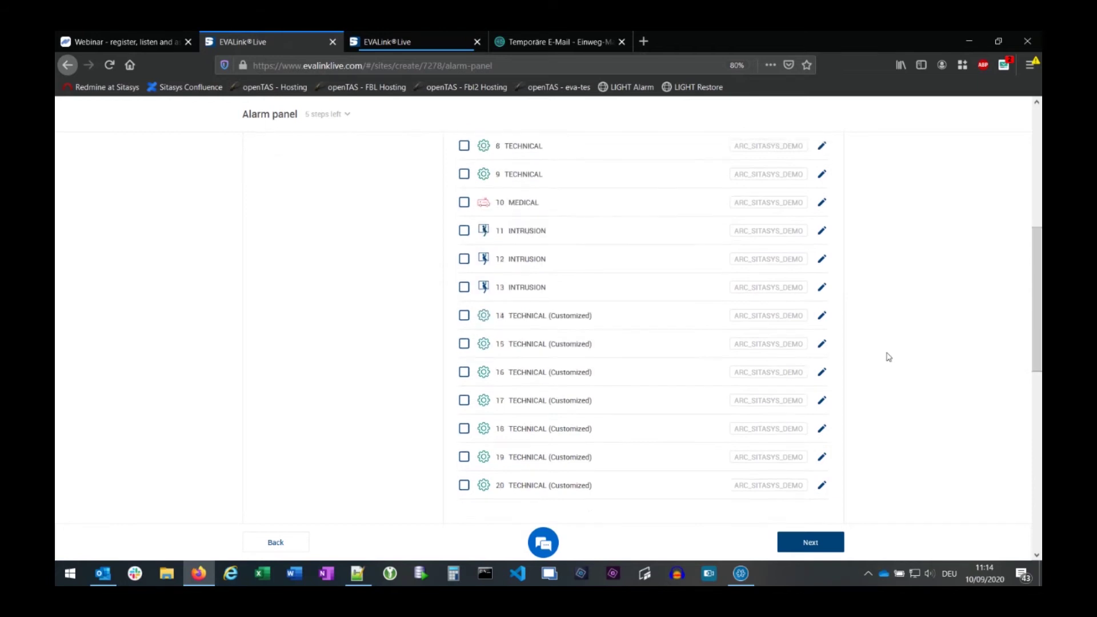
pyautogui.scroll(8, 872, 347)
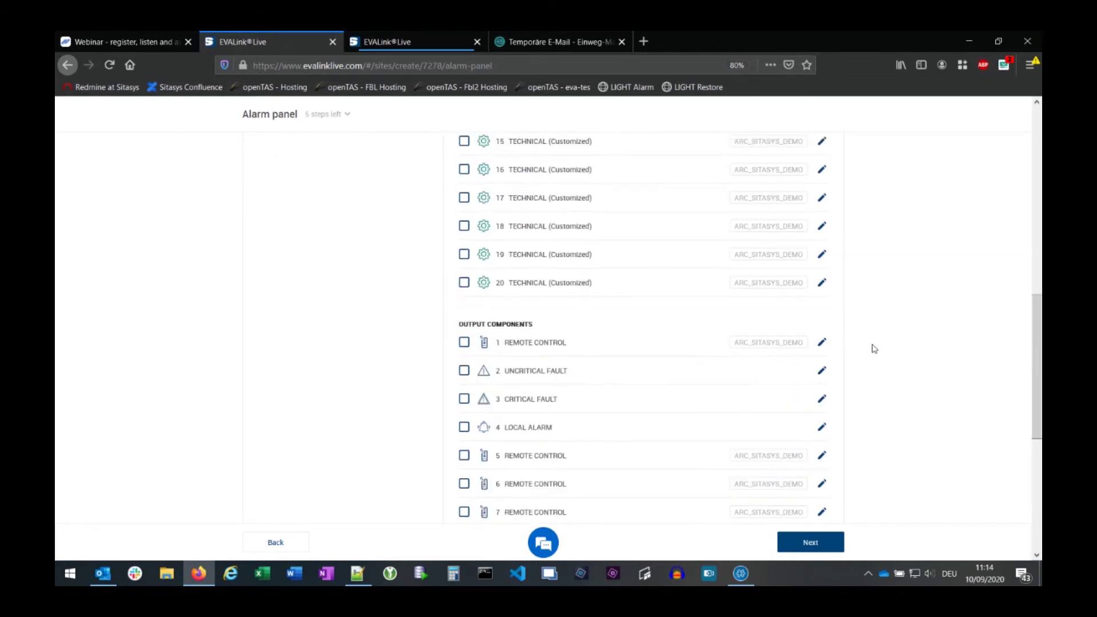
pyautogui.scroll(5, 872, 347)
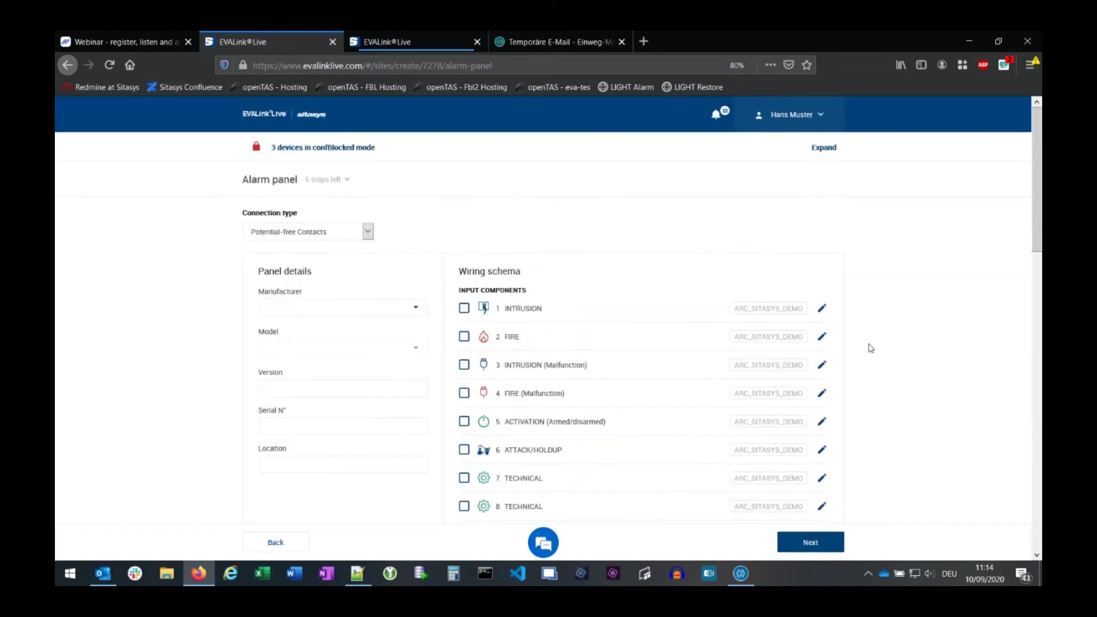
# - Show the Connection type options: Potential-free Contacts, RJ11 mapped and RJ11 transparent
pyautogui.click(343, 238)
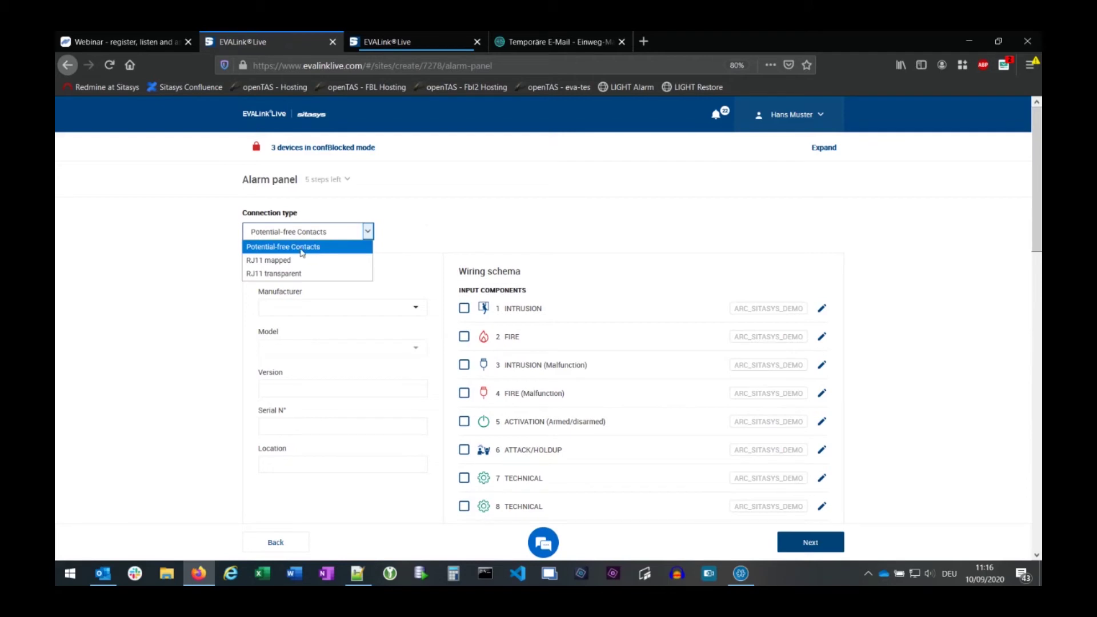
# - Keep Potential-free Contacts as connection type and choose an Esser IQ8-C panel
pyautogui.click(302, 252)
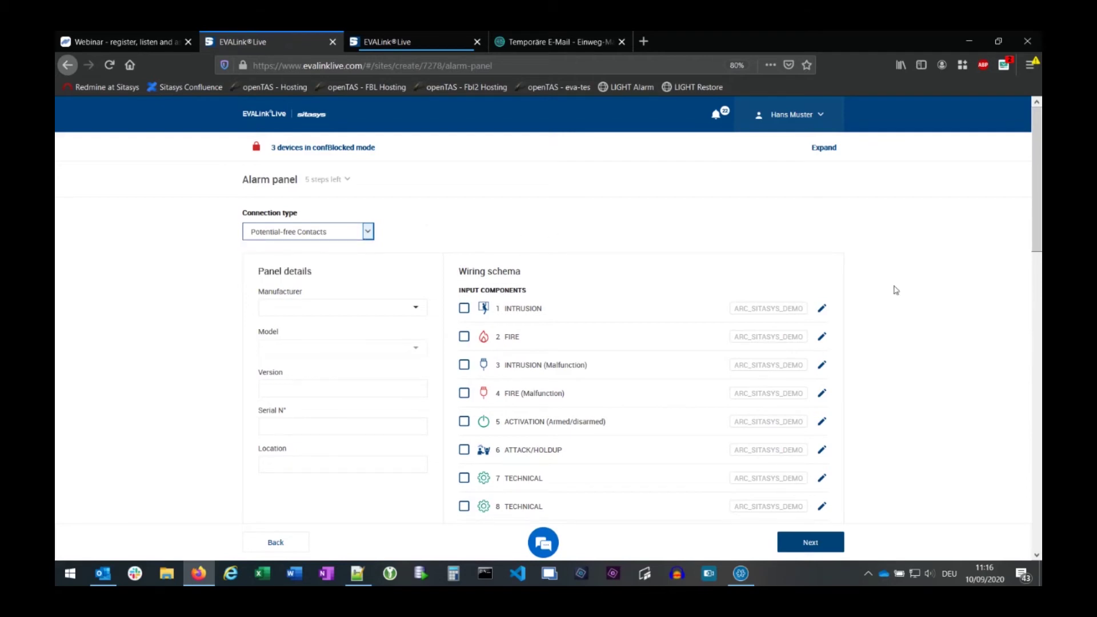
pyautogui.scroll(-2, 895, 290)
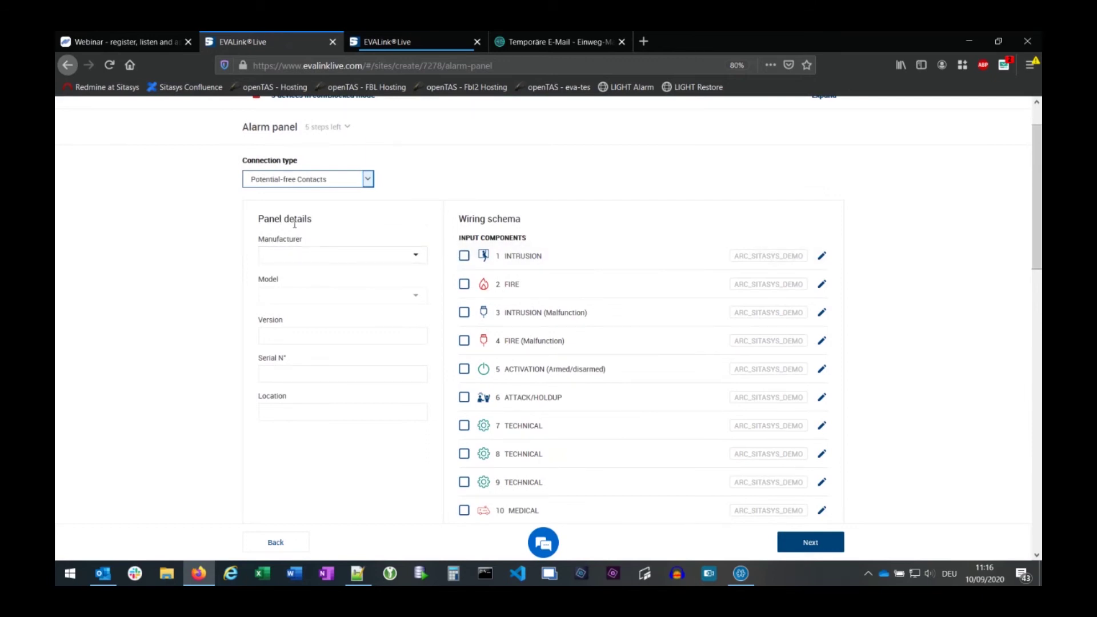
pyautogui.click(311, 255)
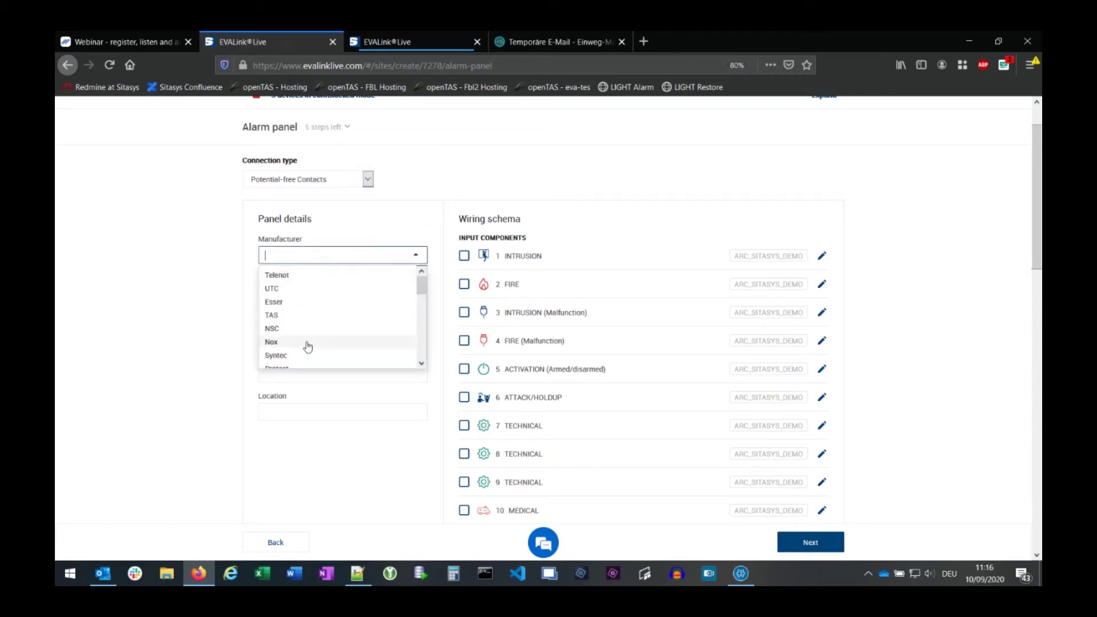
pyautogui.click(302, 302)
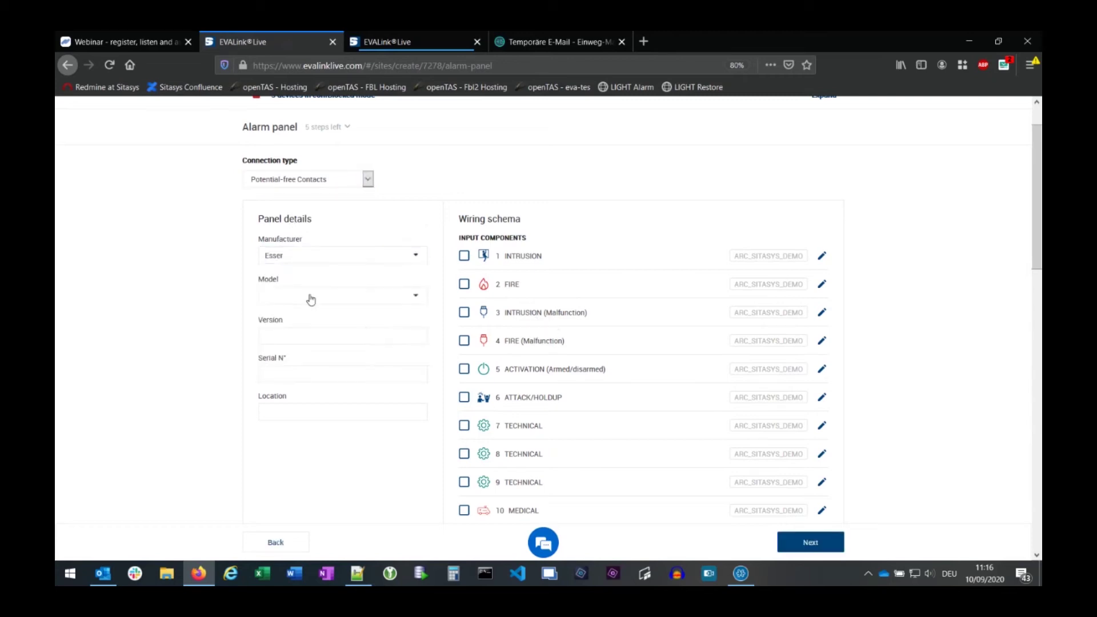
pyautogui.click(310, 297)
pyautogui.click(289, 331)
# - Enter panel version 1, serial number 1234 and location Hall 2
pyautogui.scroll(-2, 449, 317)
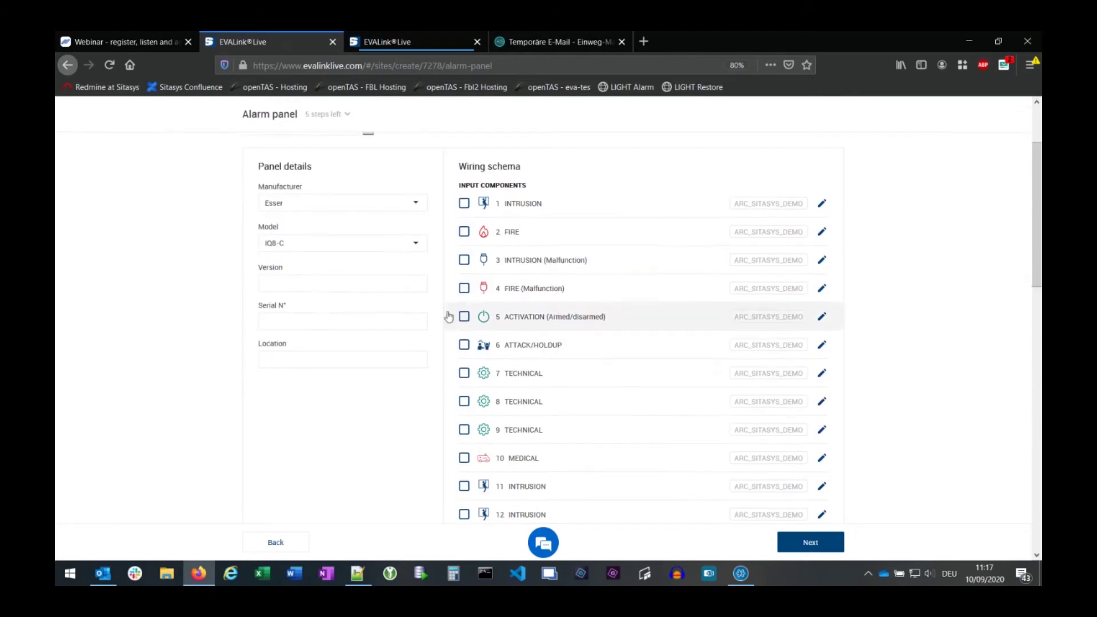
pyautogui.click(287, 282)
pyautogui.write('1')
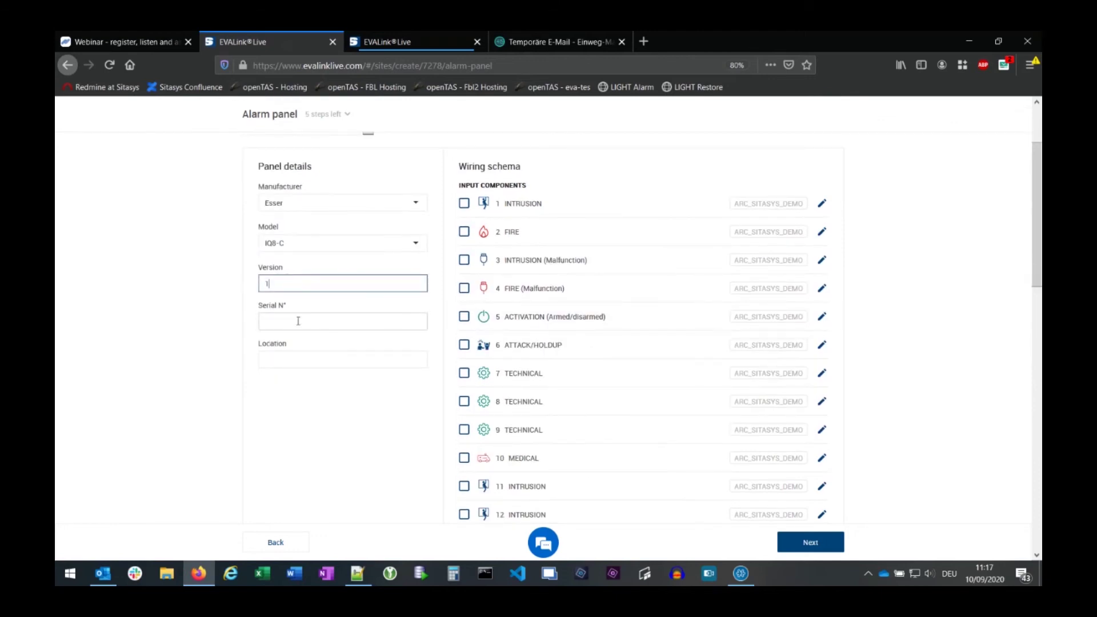
pyautogui.click(298, 321)
pyautogui.write('1234')
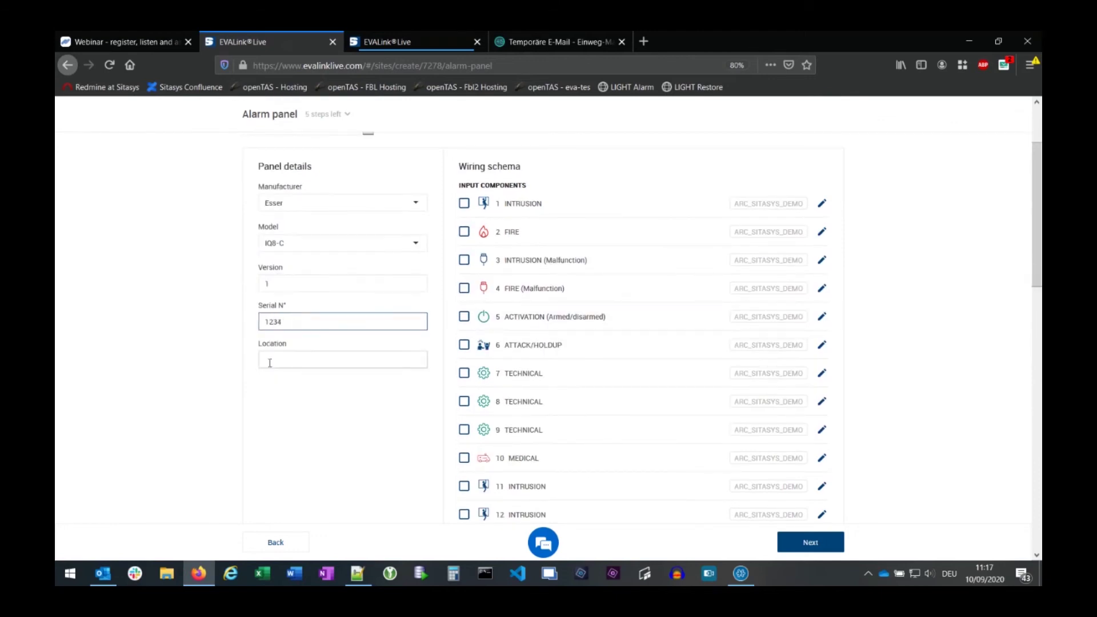
pyautogui.click(279, 362)
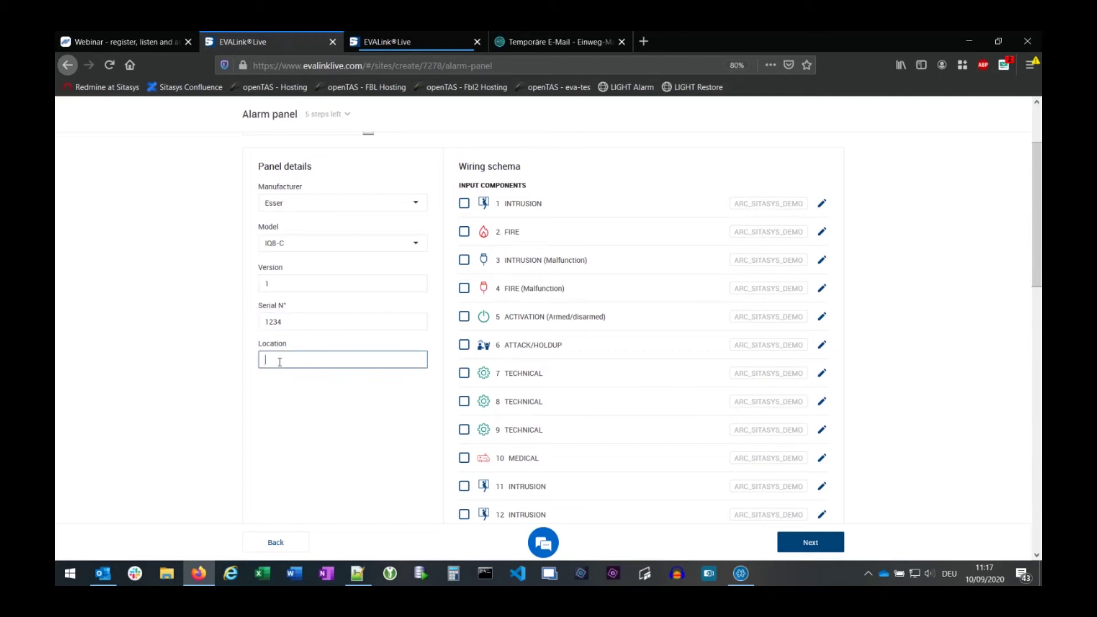
pyautogui.write('Hall 2')
# - Tick input 1 INTRUSION, routed to ARC_SITASYS_DEMO, and open its contact settings for editing
pyautogui.click(514, 208)
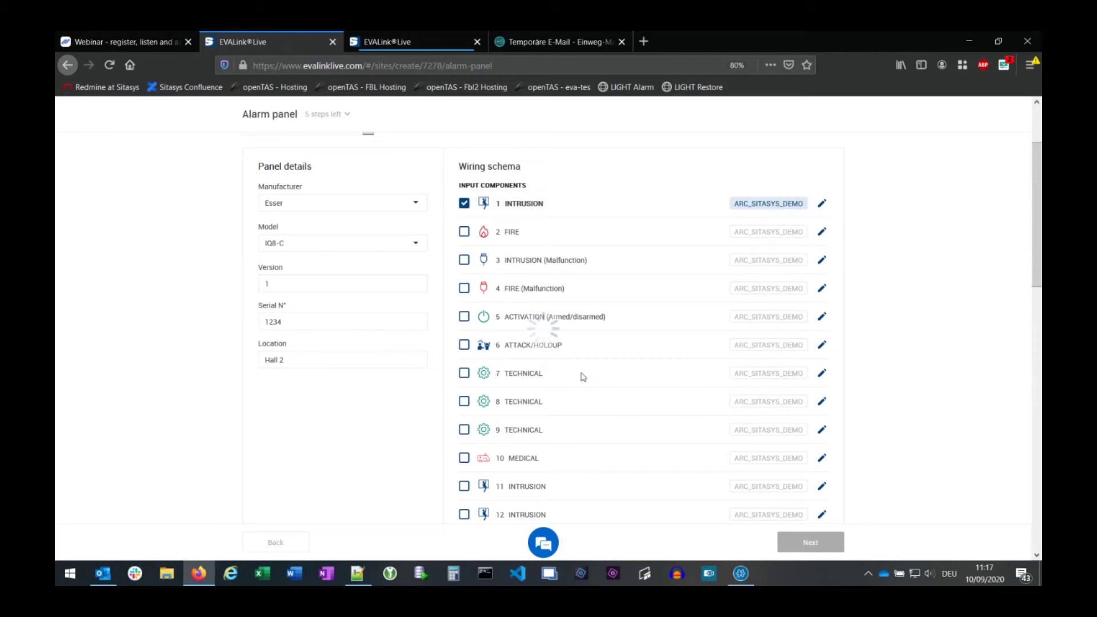
pyautogui.scroll(-5, 552, 366)
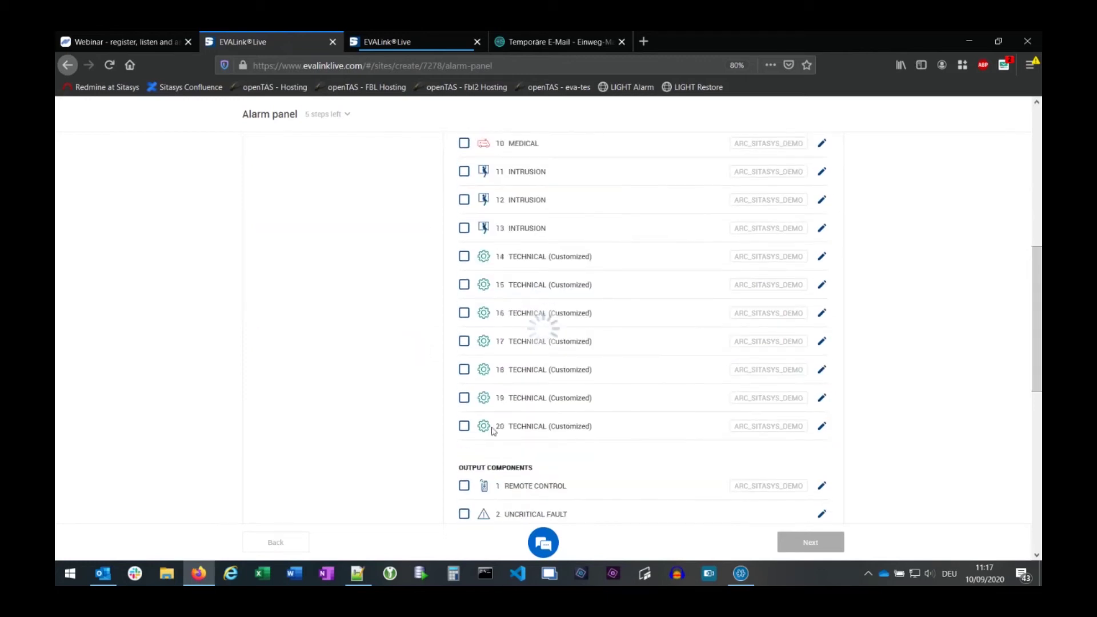
pyautogui.scroll(5, 644, 325)
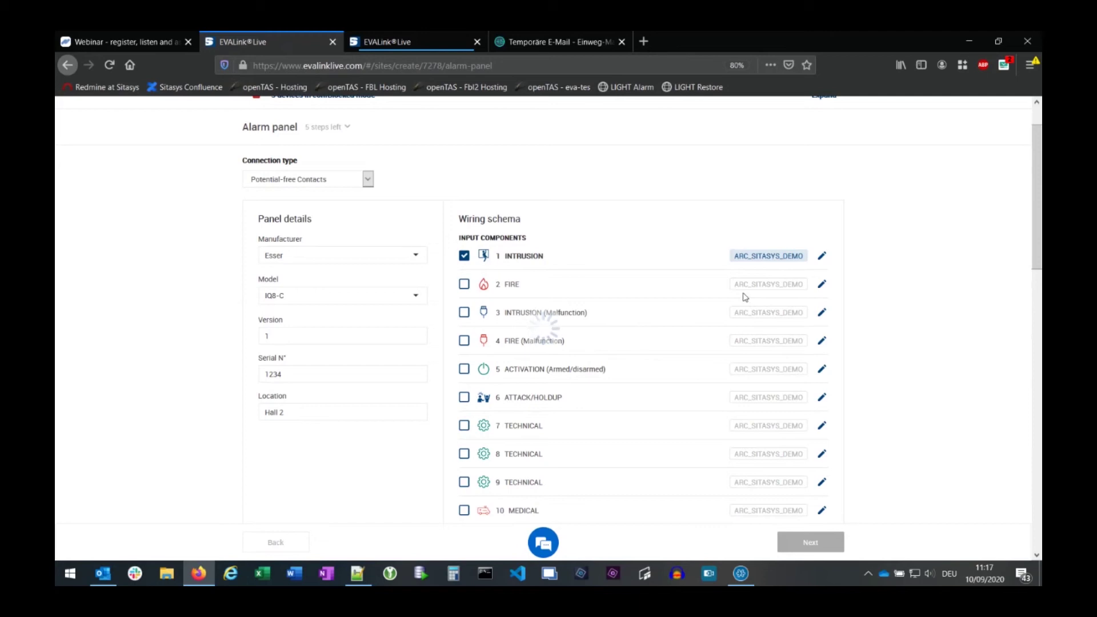
pyautogui.click(773, 259)
pyautogui.click(771, 257)
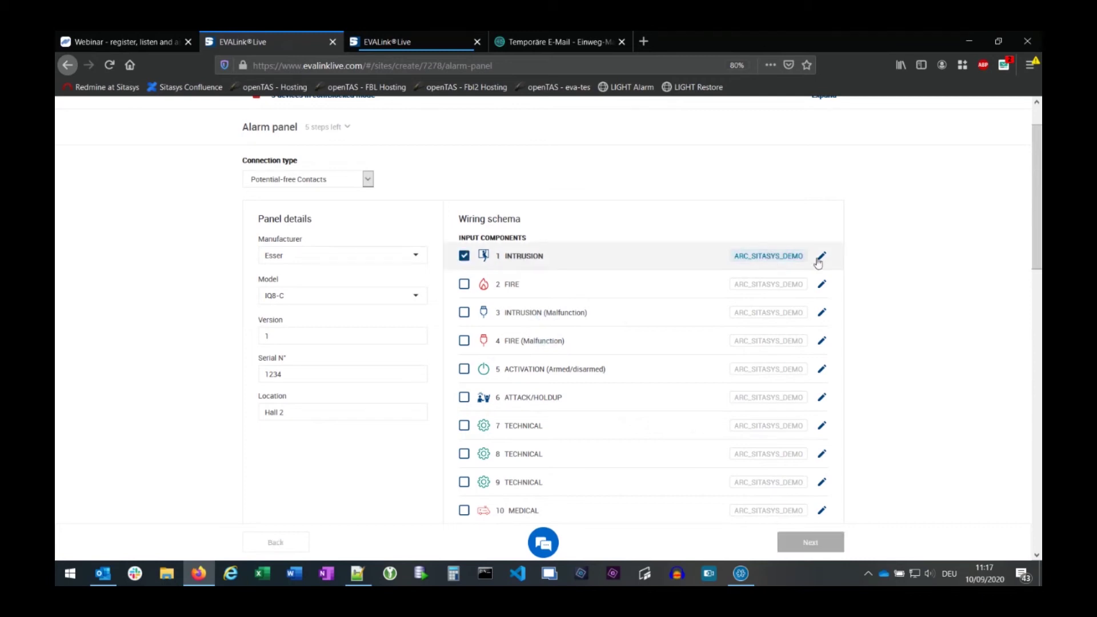
pyautogui.click(822, 256)
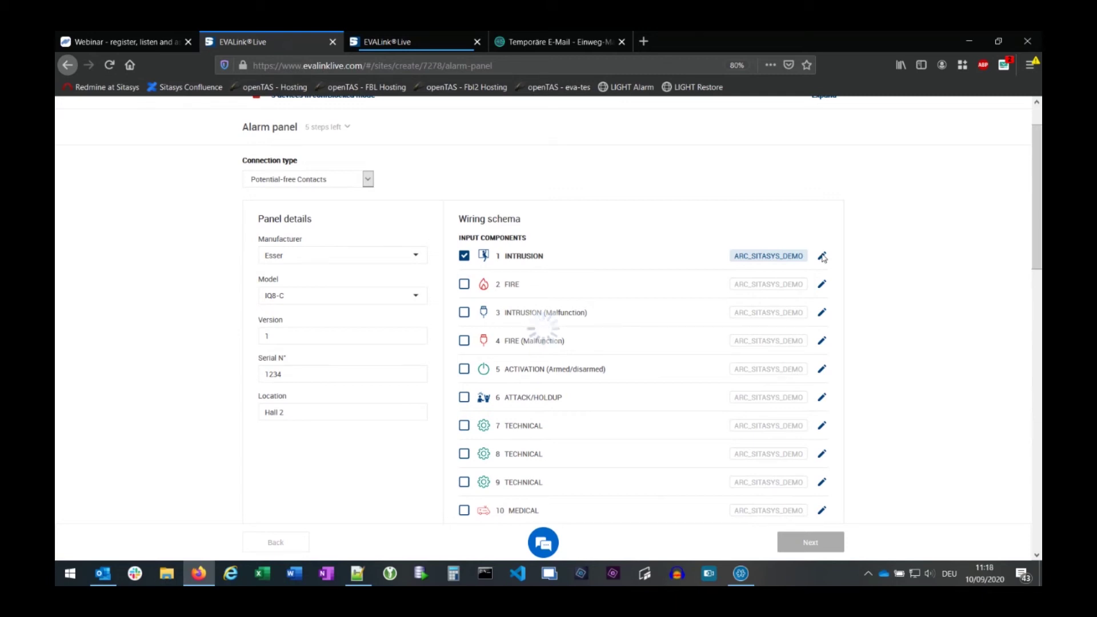
pyautogui.click(823, 256)
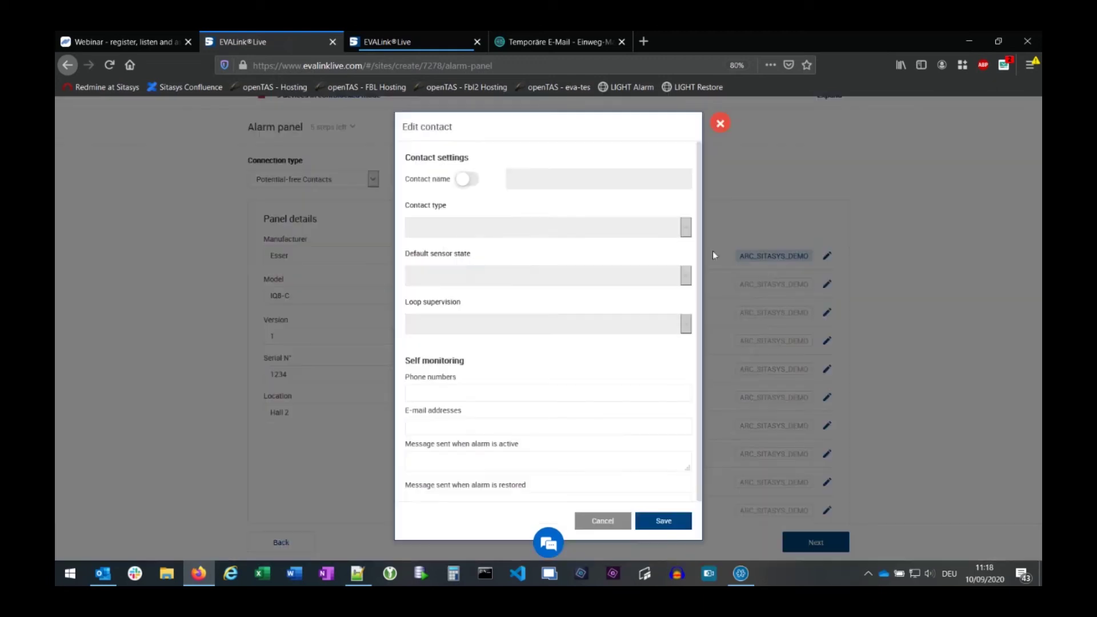
pyautogui.click(473, 181)
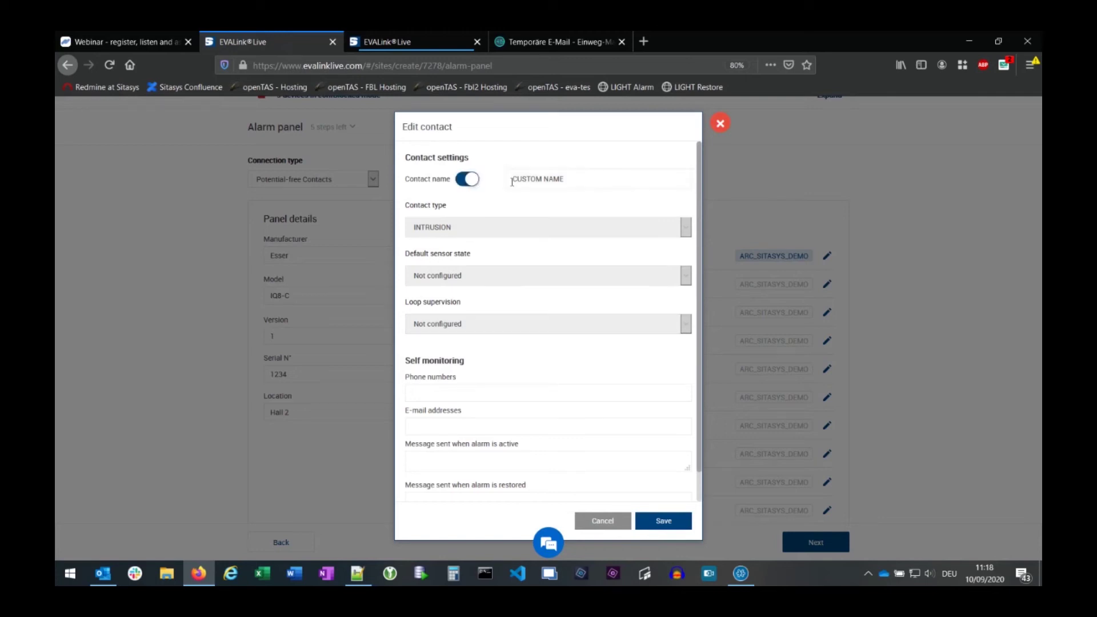
pyautogui.click(602, 521)
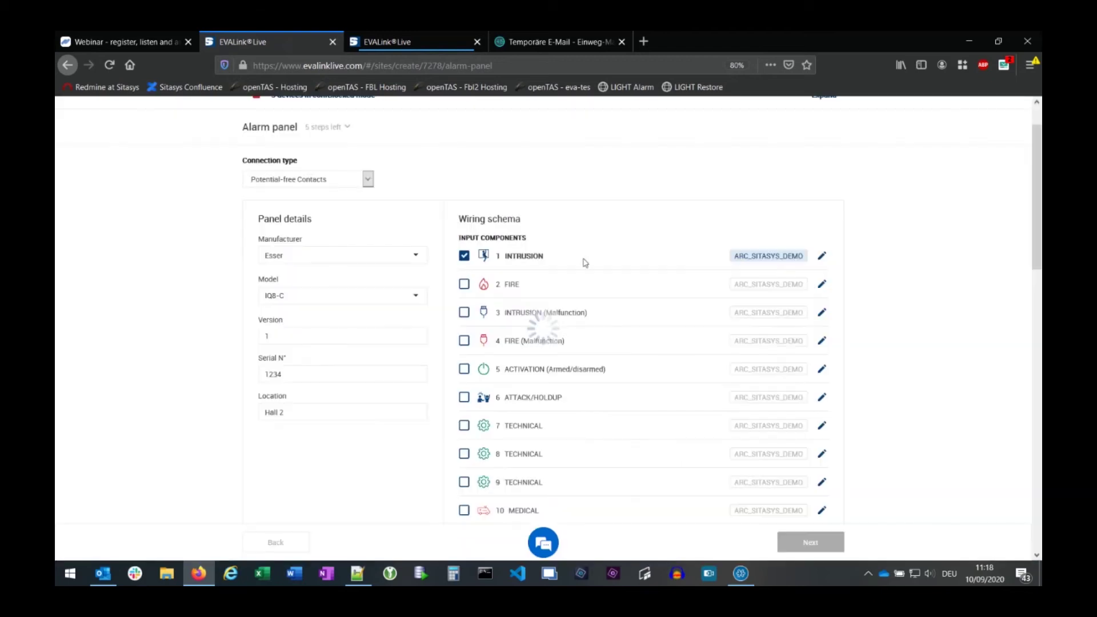
pyautogui.click(821, 257)
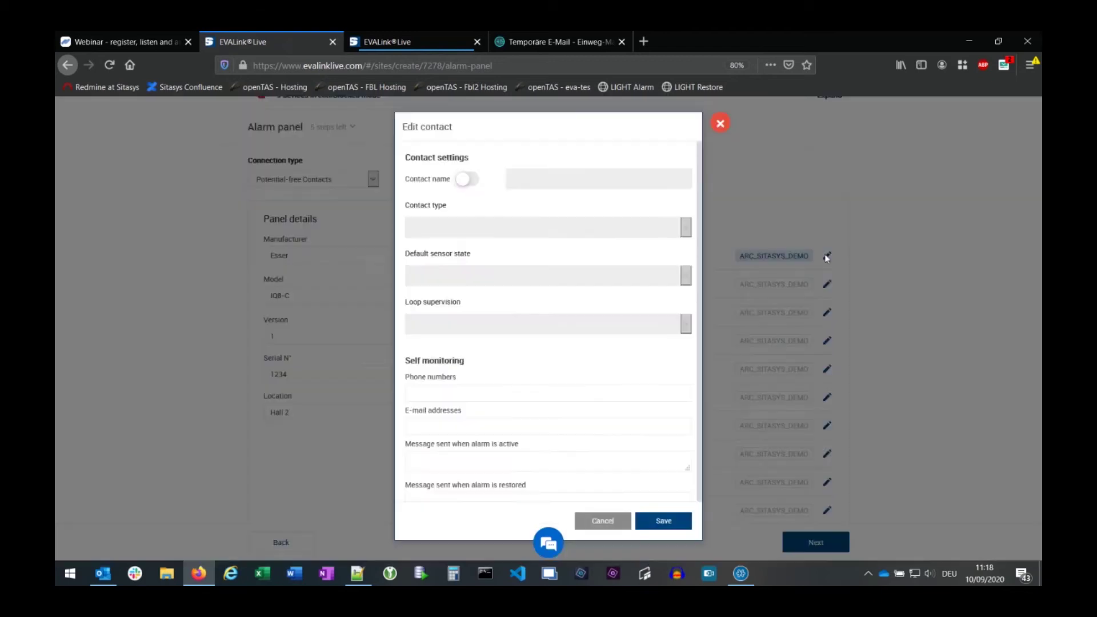
pyautogui.click(472, 180)
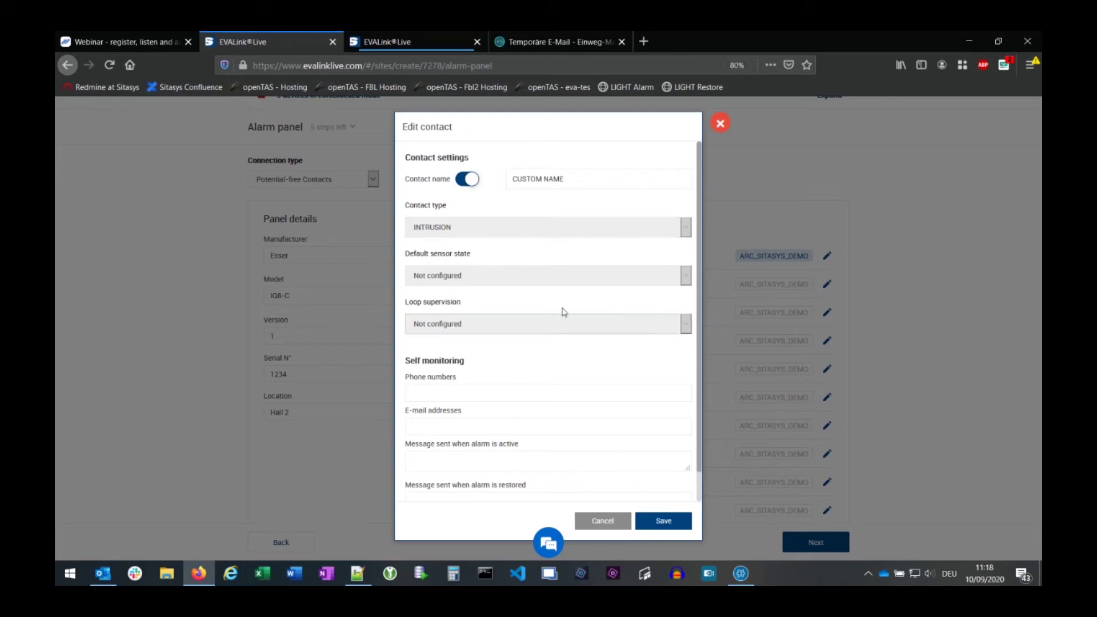
pyautogui.scroll(-1, 549, 315)
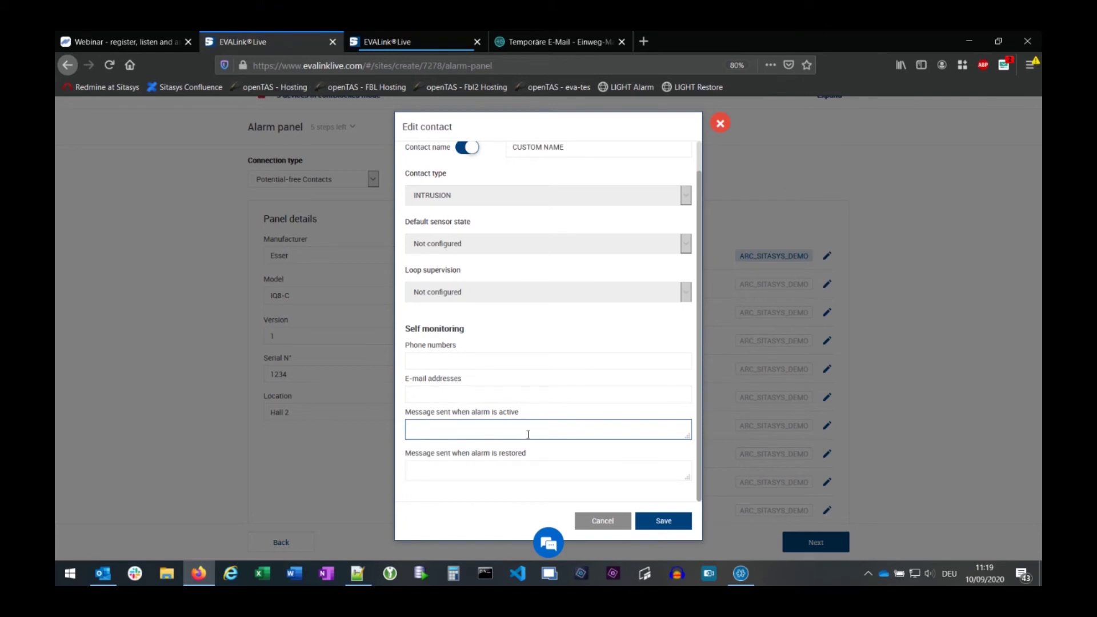
pyautogui.click(601, 521)
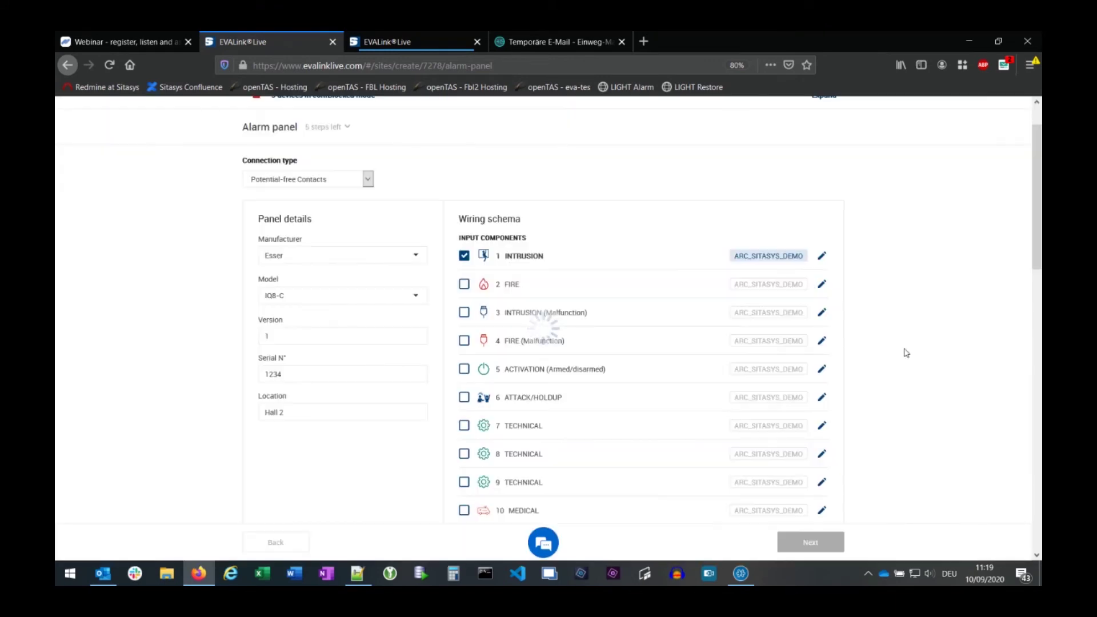
pyautogui.scroll(-1, 921, 352)
pyautogui.scroll(-10, 921, 351)
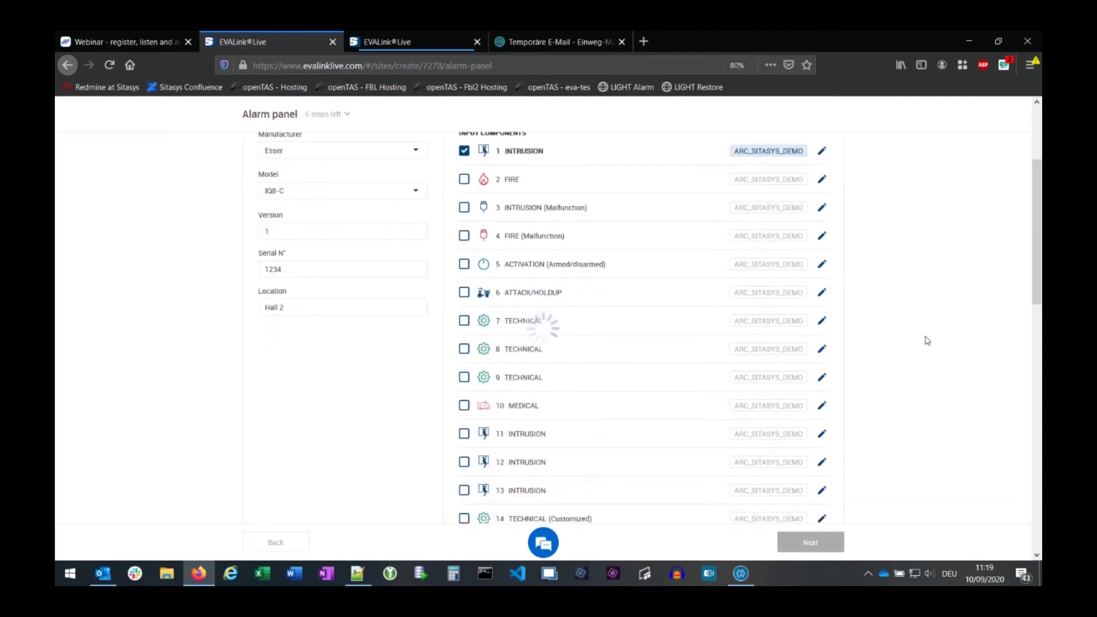
pyautogui.scroll(-1, 927, 339)
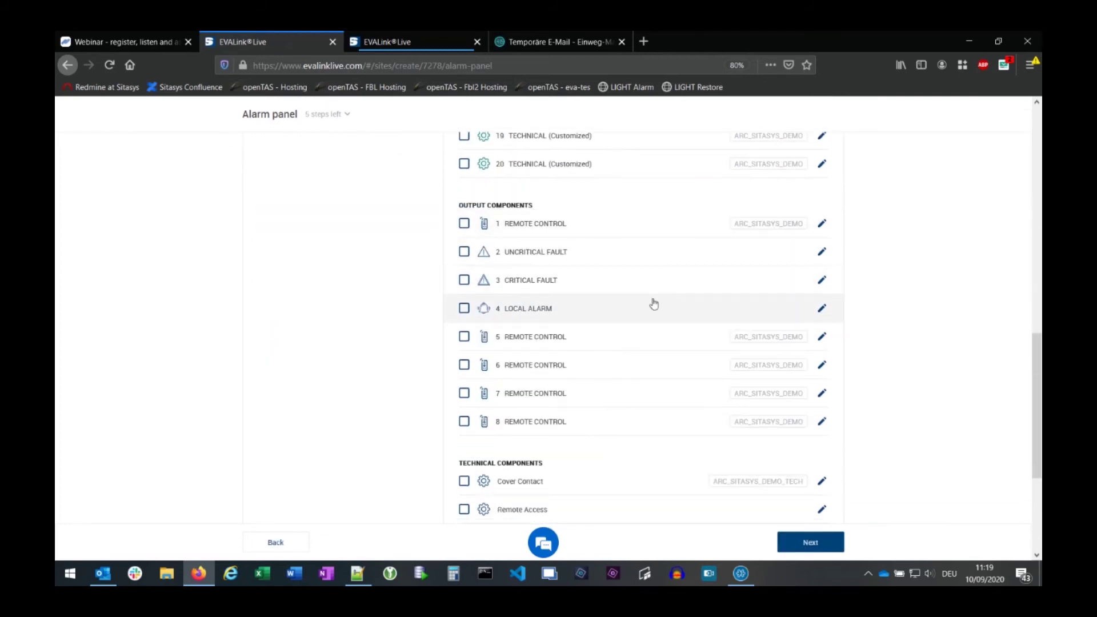
pyautogui.scroll(-3, 904, 375)
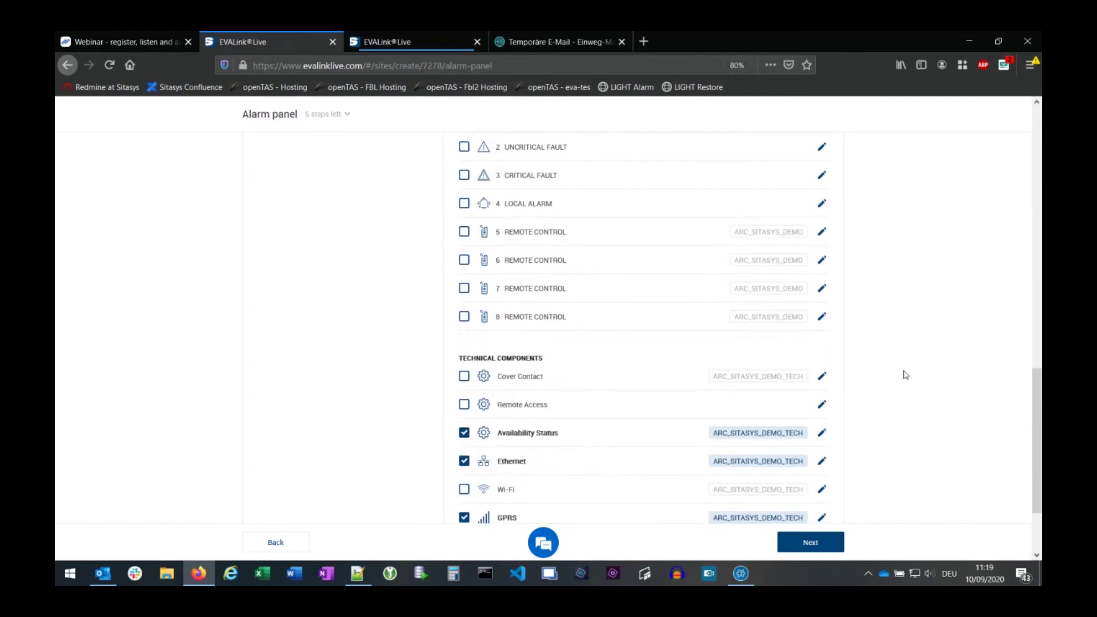
pyautogui.scroll(-3, 904, 375)
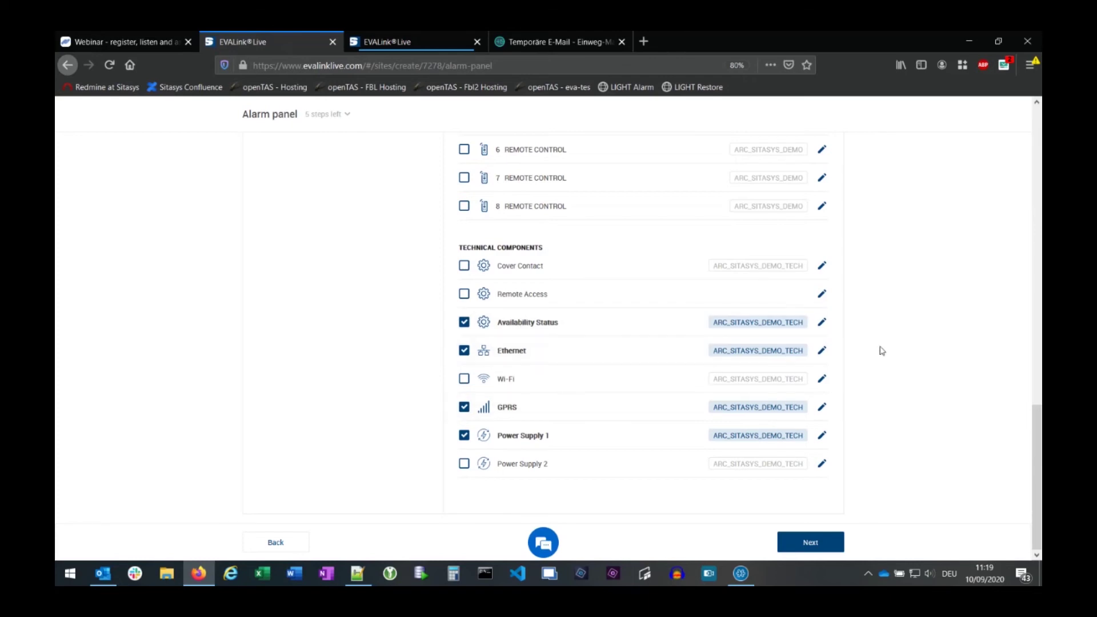
pyautogui.scroll(15, 883, 349)
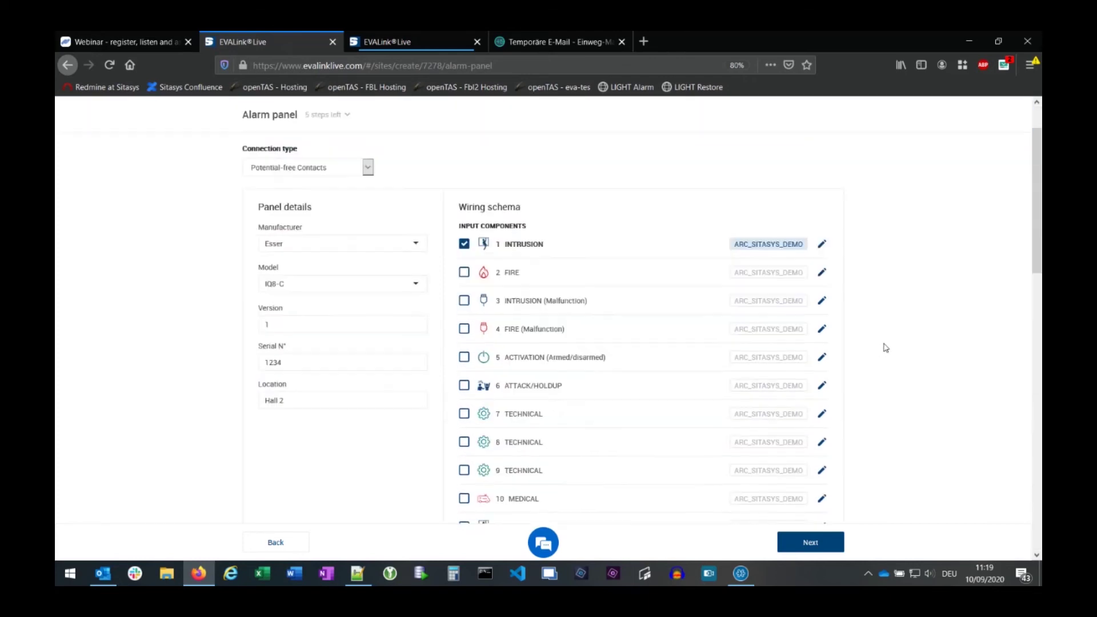
pyautogui.scroll(-15, 885, 348)
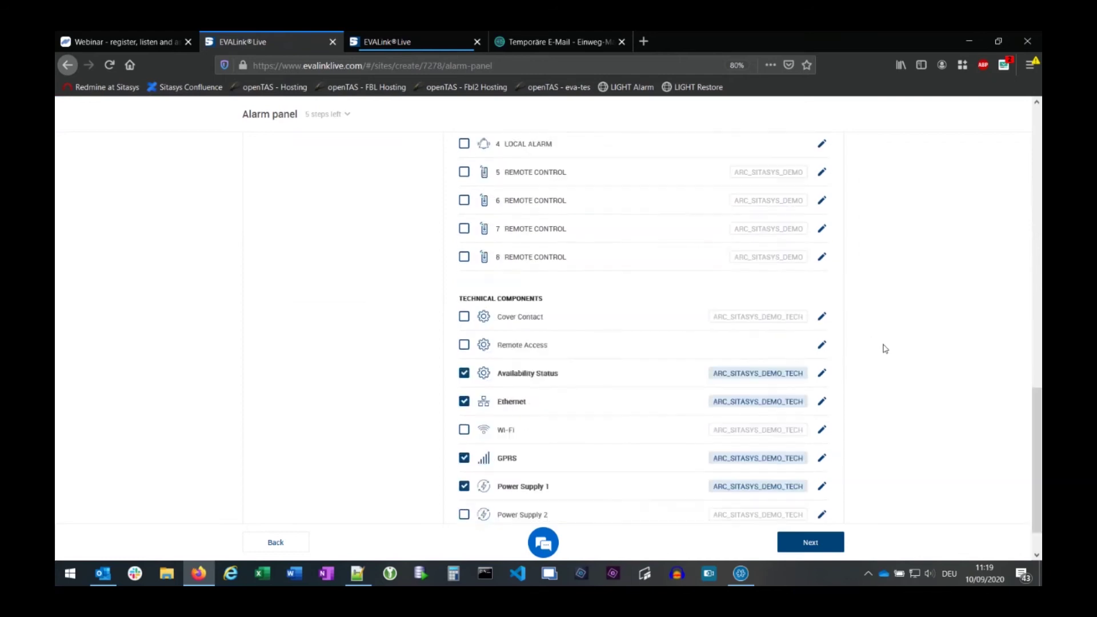
pyautogui.scroll(-1, 885, 348)
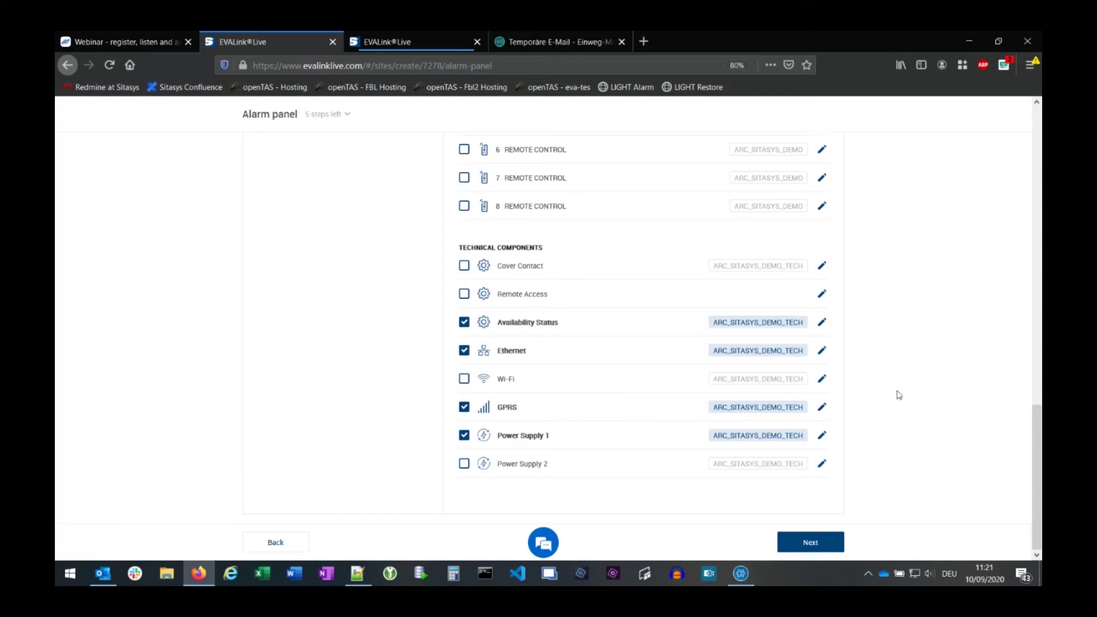
# - Review the component lists and advance the site wizard to the Options step
pyautogui.scroll(8, 895, 377)
pyautogui.scroll(3, 886, 358)
pyautogui.scroll(-12, 906, 349)
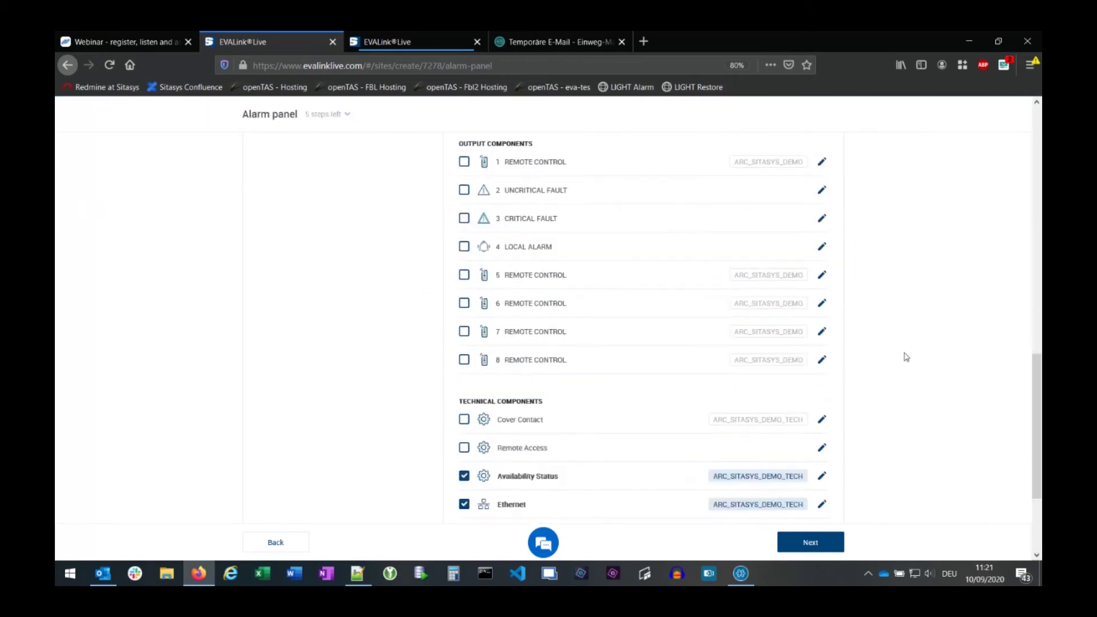
pyautogui.click(811, 544)
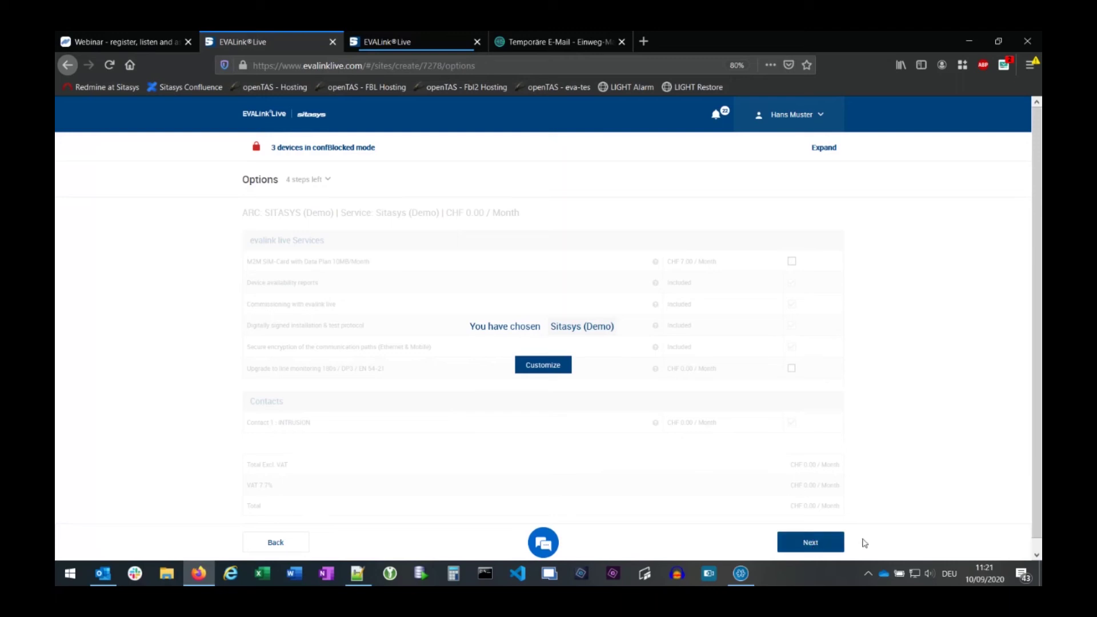
# - Confirm the chosen Sitasys (Demo) service options and continue to the Device step
pyautogui.click(811, 543)
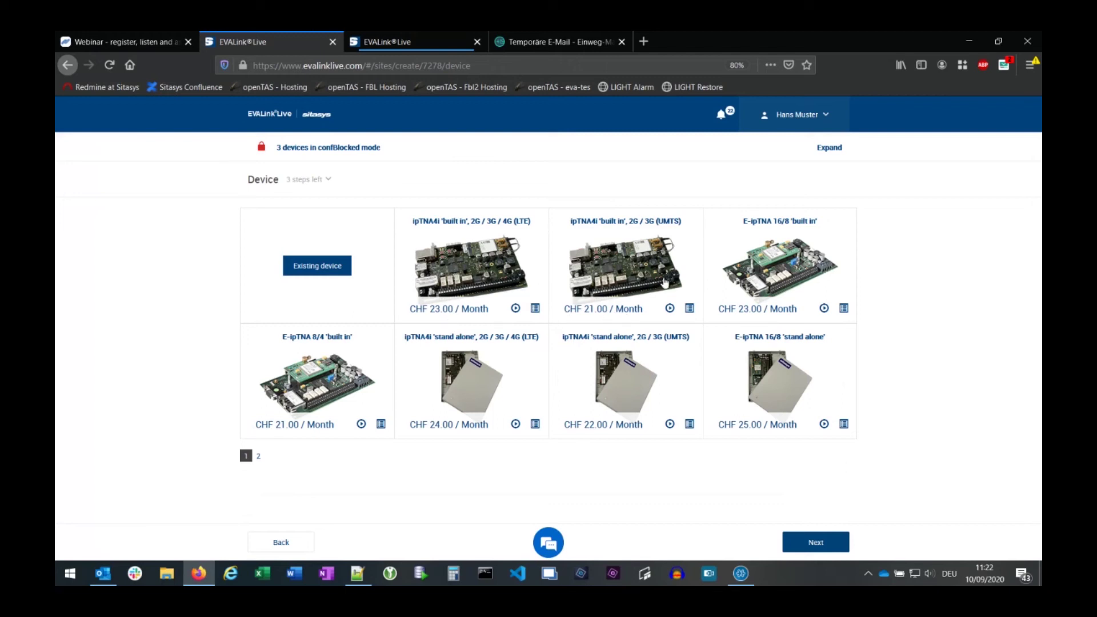
# - Skip the existing devices and choose the ipTNA4i 'built in' 2G/3G (UMTS) device at CHF 21.00, then continue
pyautogui.click(316, 270)
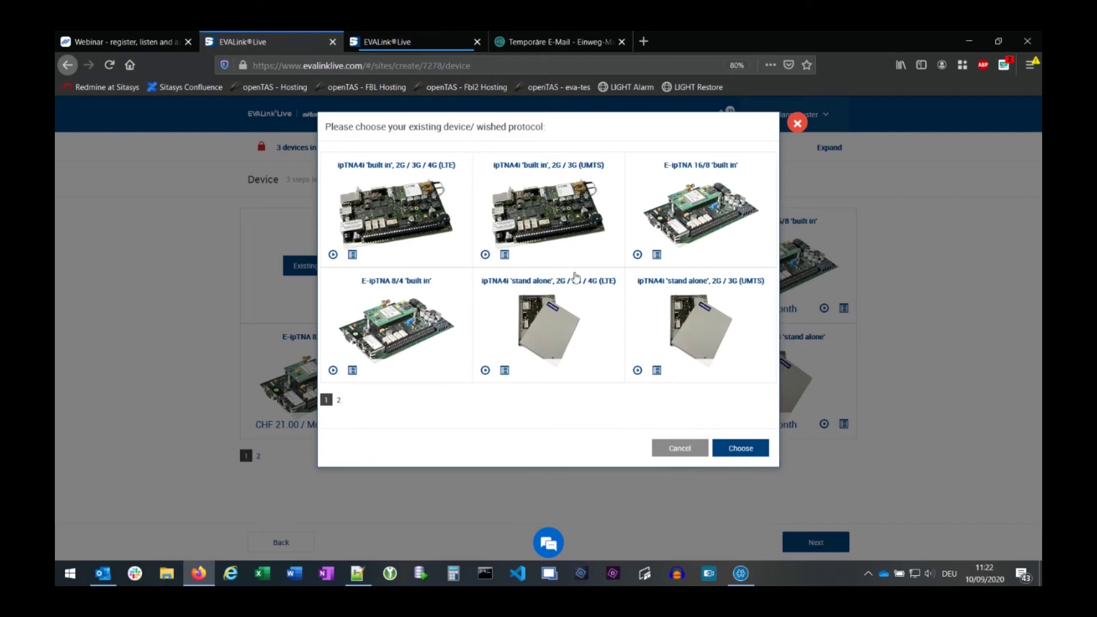
pyautogui.click(338, 400)
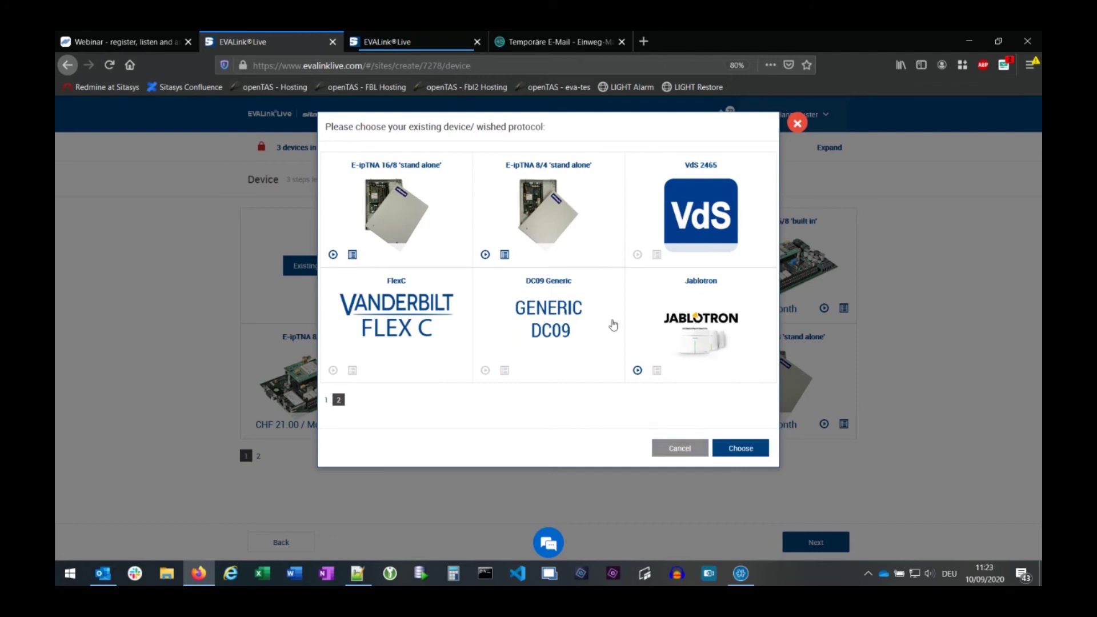
pyautogui.click(680, 449)
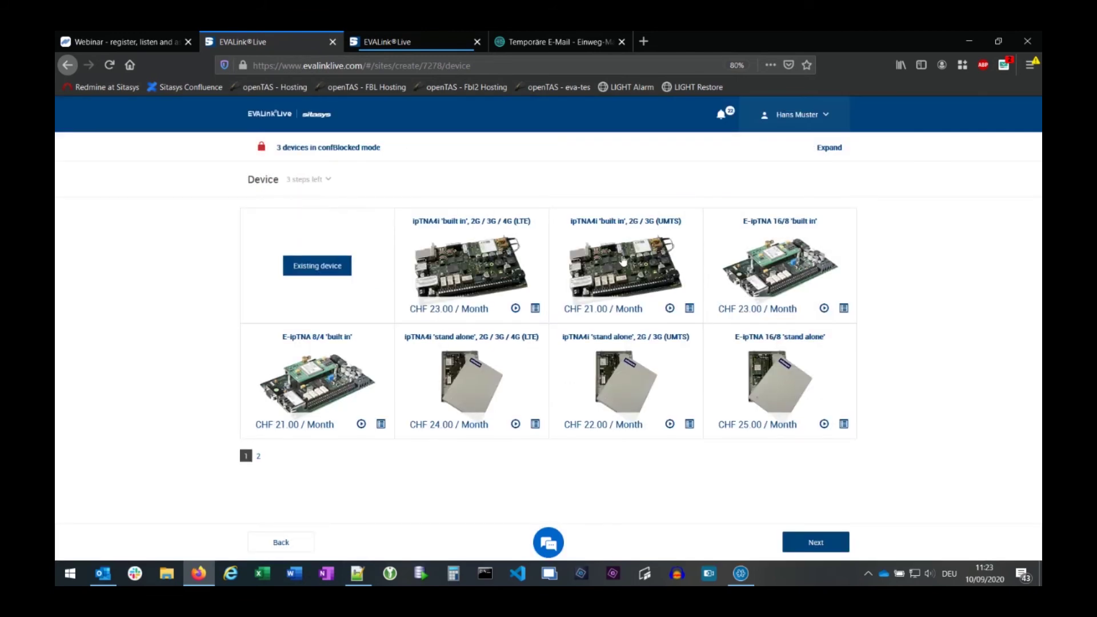
pyautogui.click(631, 266)
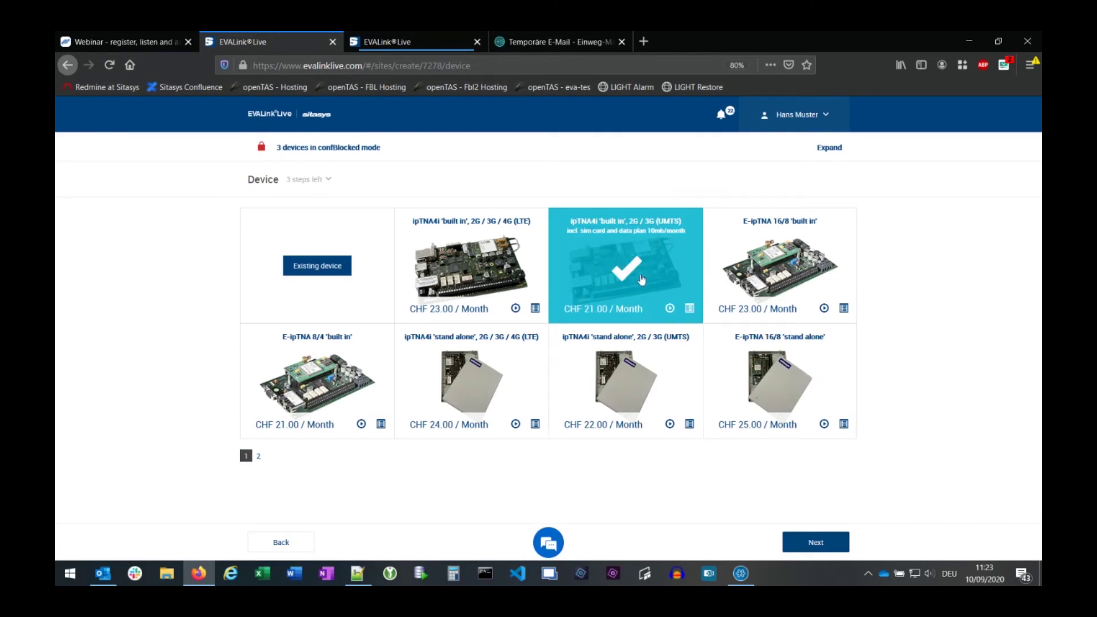
pyautogui.click(814, 545)
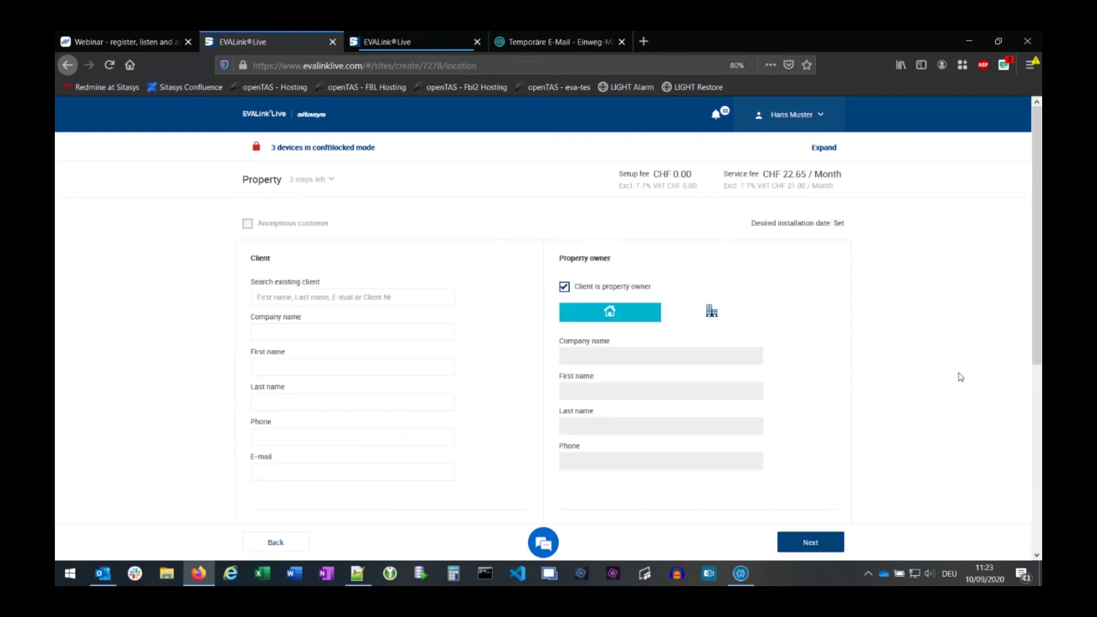
# - Copy the client number from the webinar notes in Notepad++
pyautogui.scroll(-1, 962, 368)
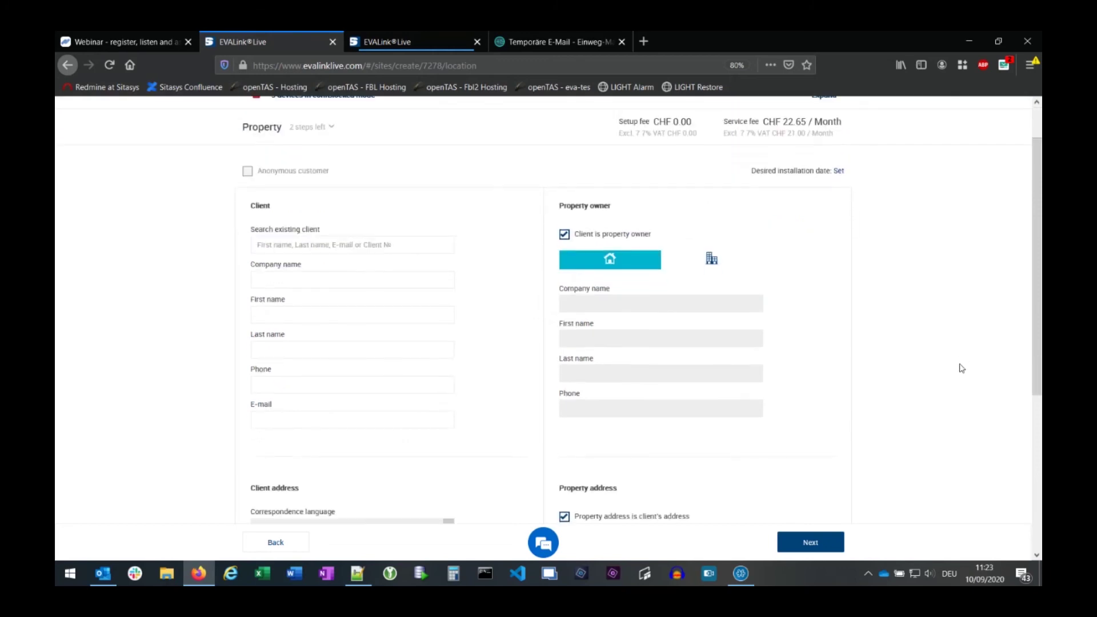
pyautogui.scroll(2, 961, 368)
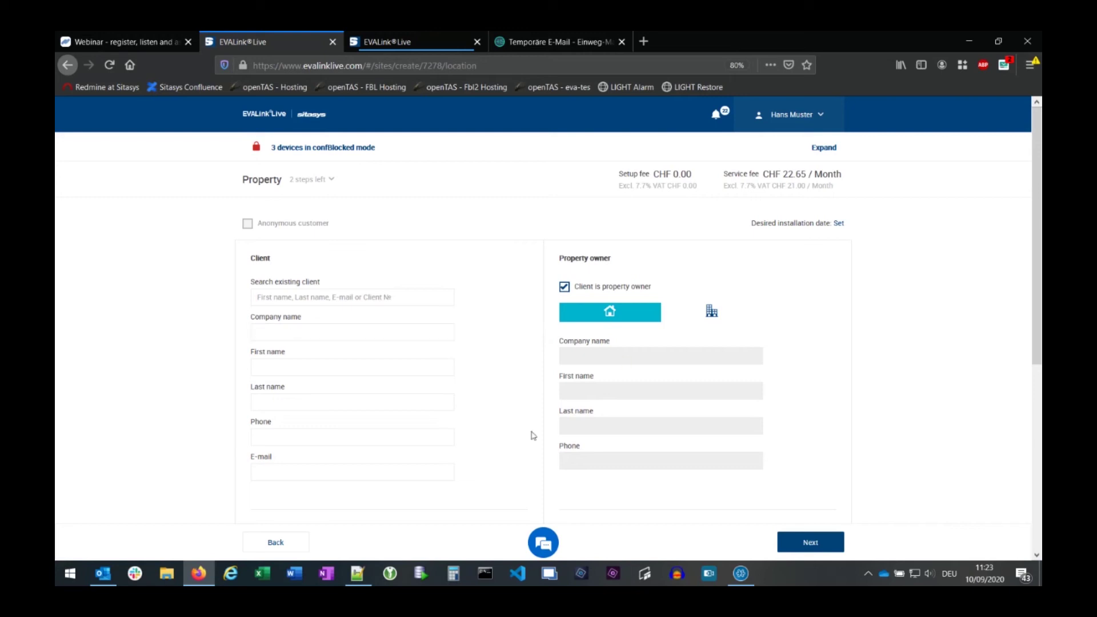
pyautogui.click(357, 583)
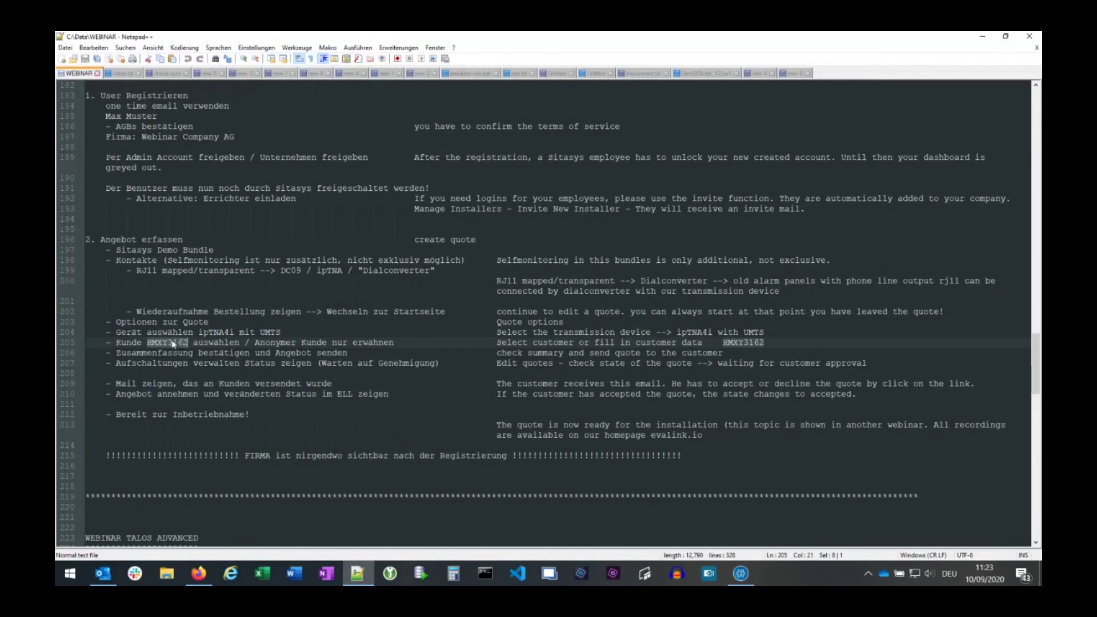
pyautogui.rightClick(173, 343)
pyautogui.click(249, 359)
pyautogui.click(982, 36)
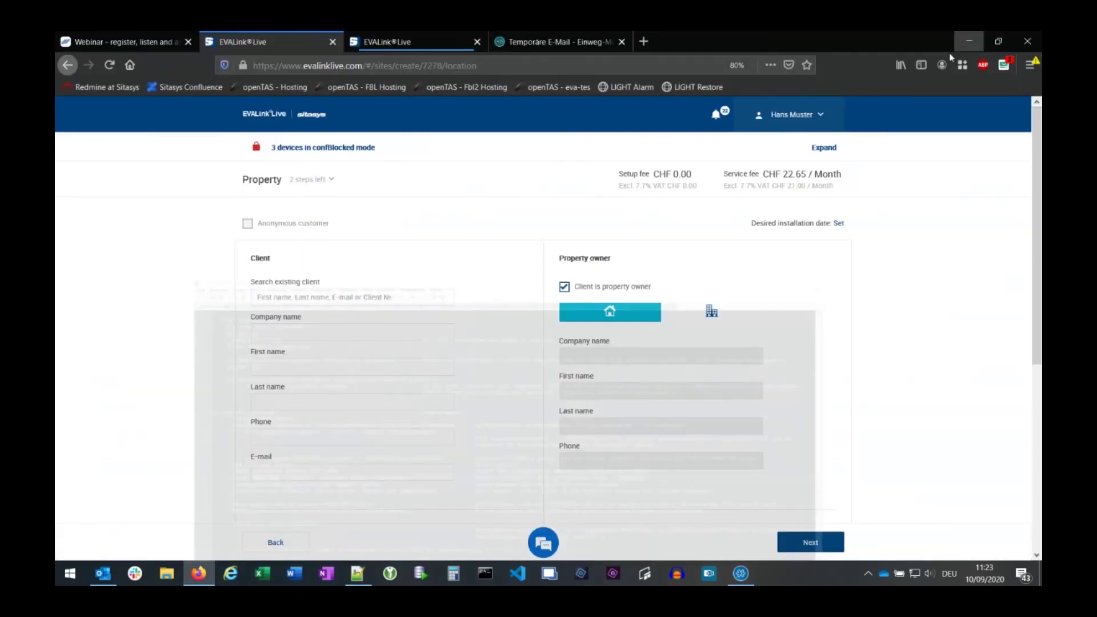
# - Paste the client number into Search existing client, select the matching client, and continue to Billing
pyautogui.click(284, 297)
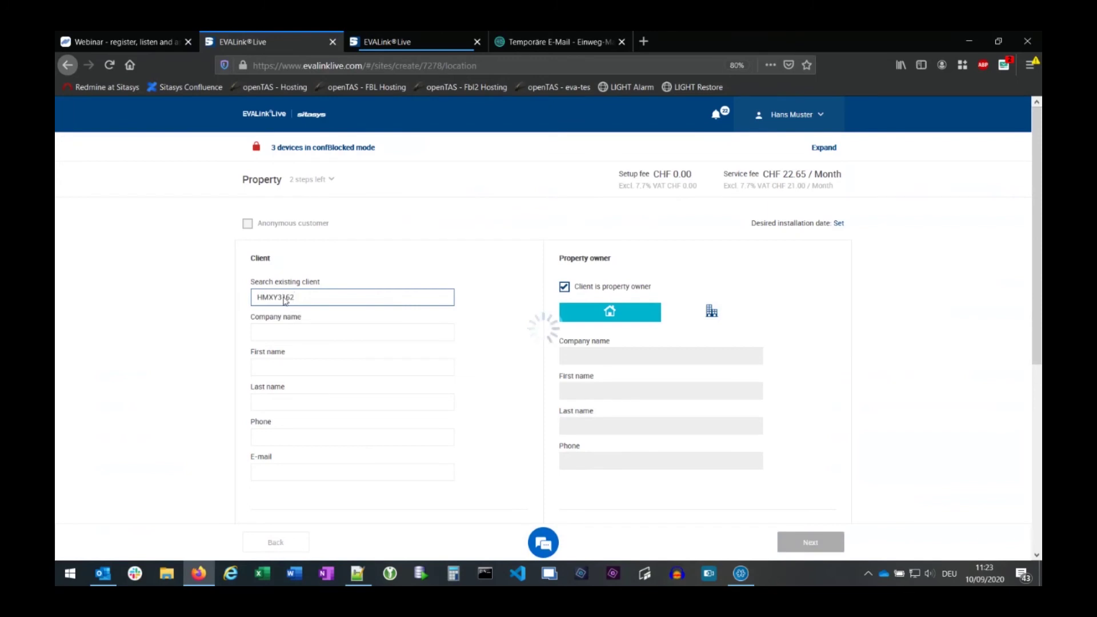
pyautogui.click(491, 297)
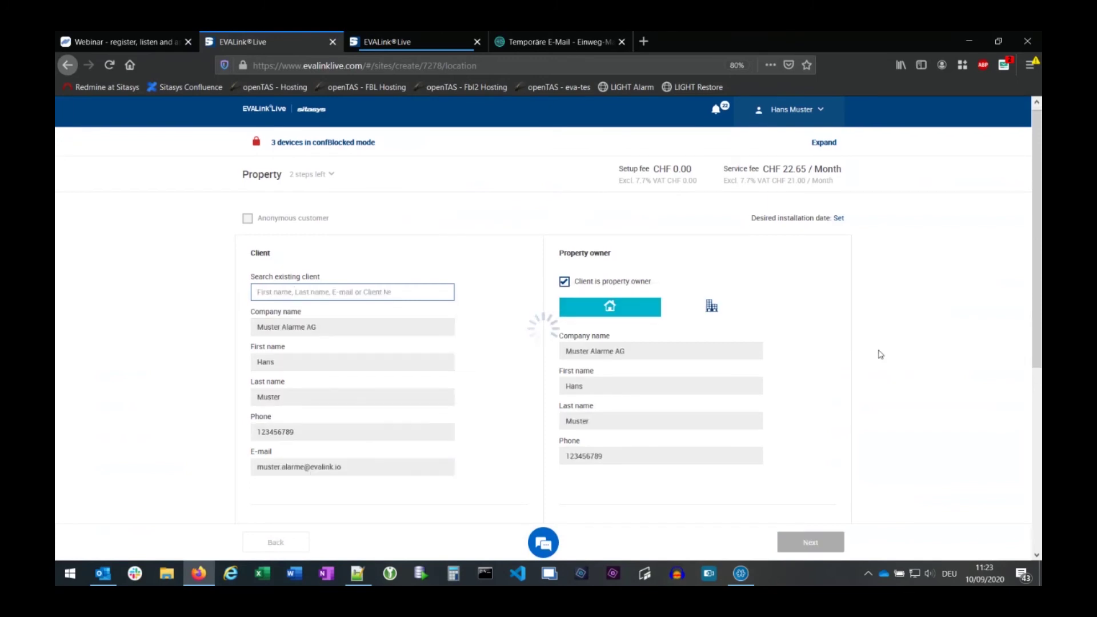
pyautogui.scroll(-3, 880, 354)
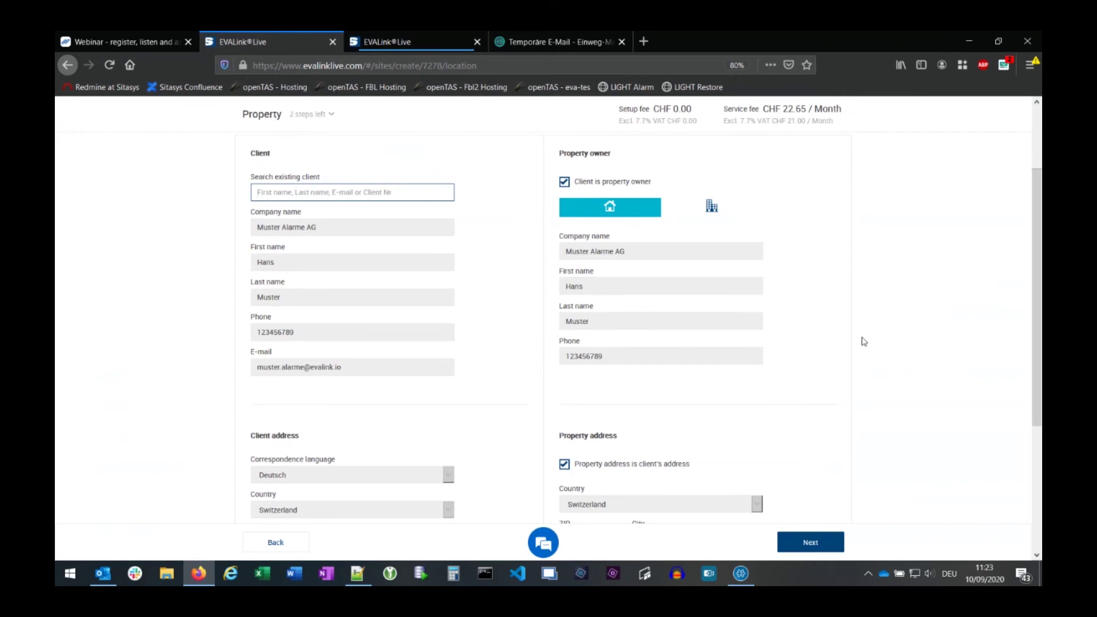
pyautogui.scroll(-2, 862, 341)
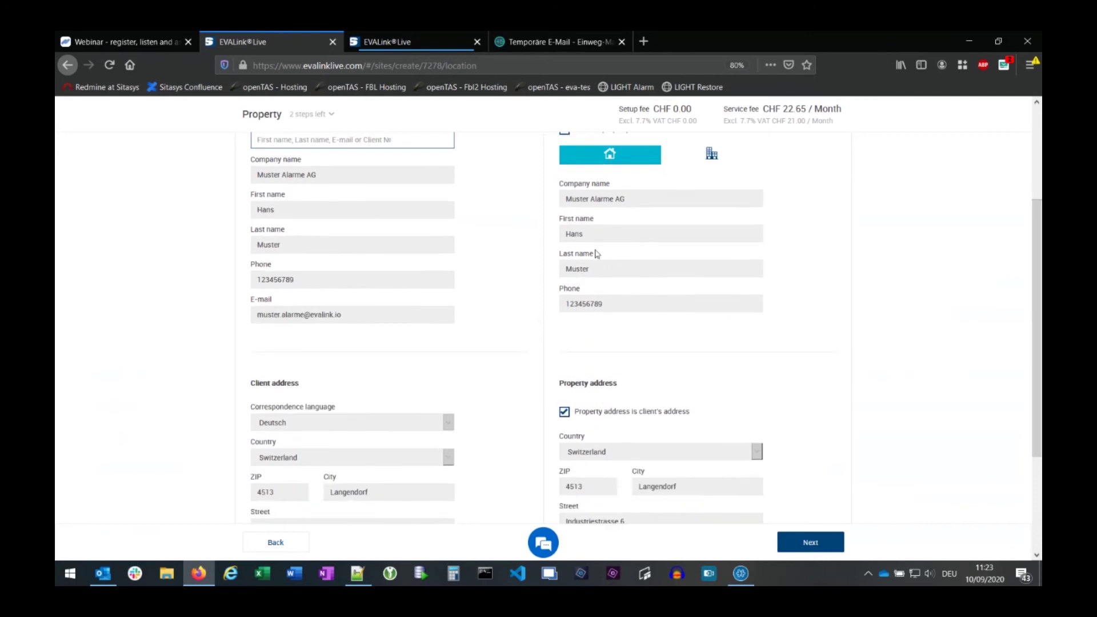
pyautogui.scroll(3, 657, 300)
pyautogui.scroll(-5, 889, 375)
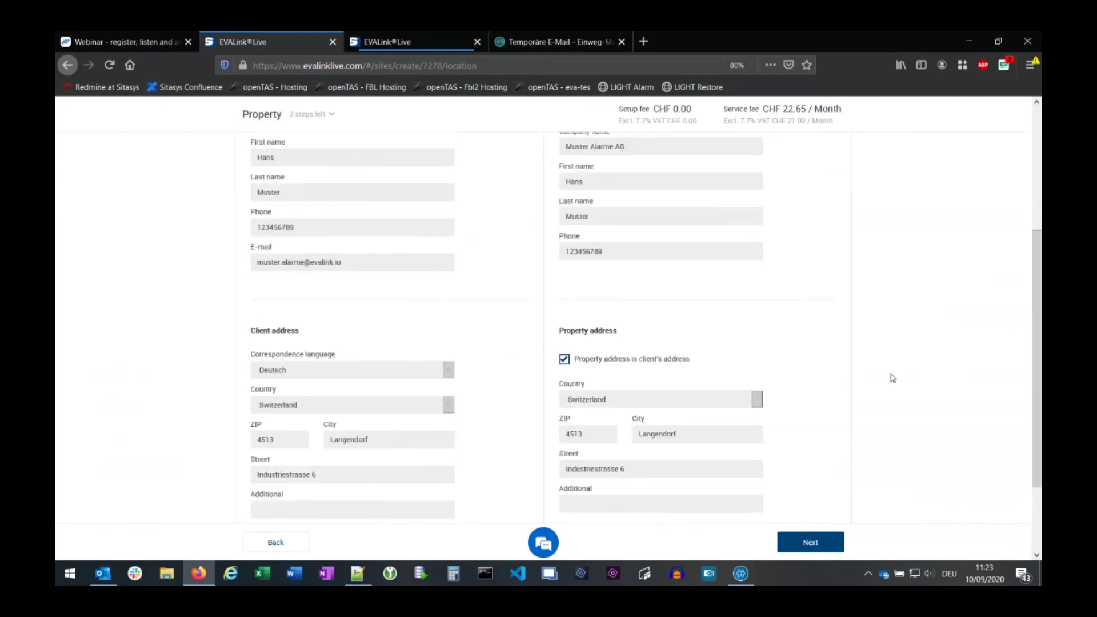
pyautogui.scroll(-4, 892, 369)
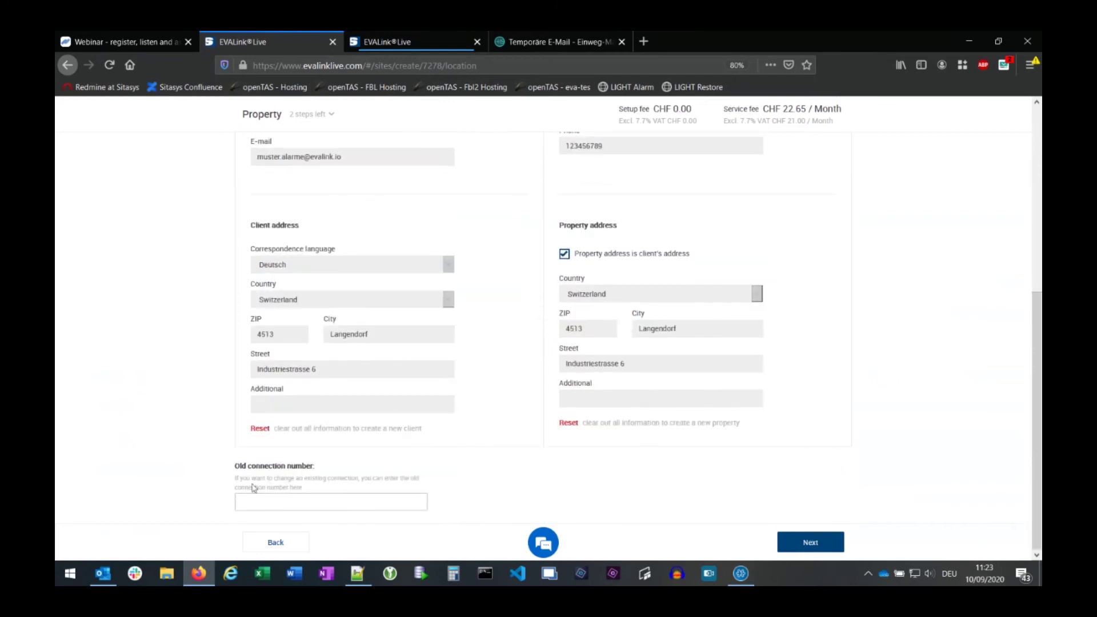
pyautogui.click(265, 505)
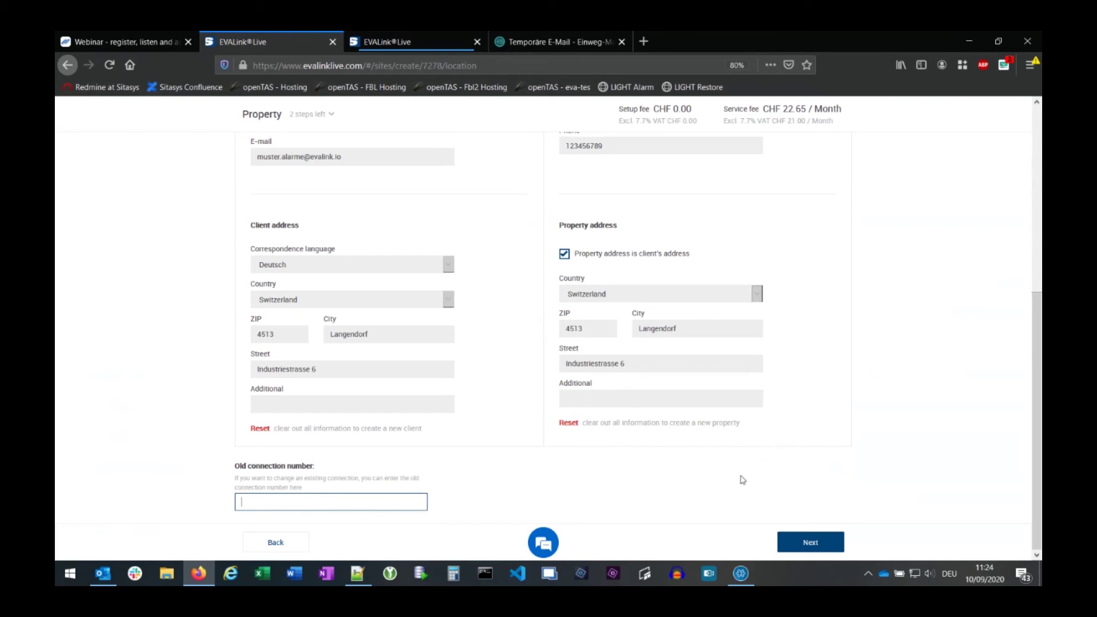
pyautogui.click(810, 544)
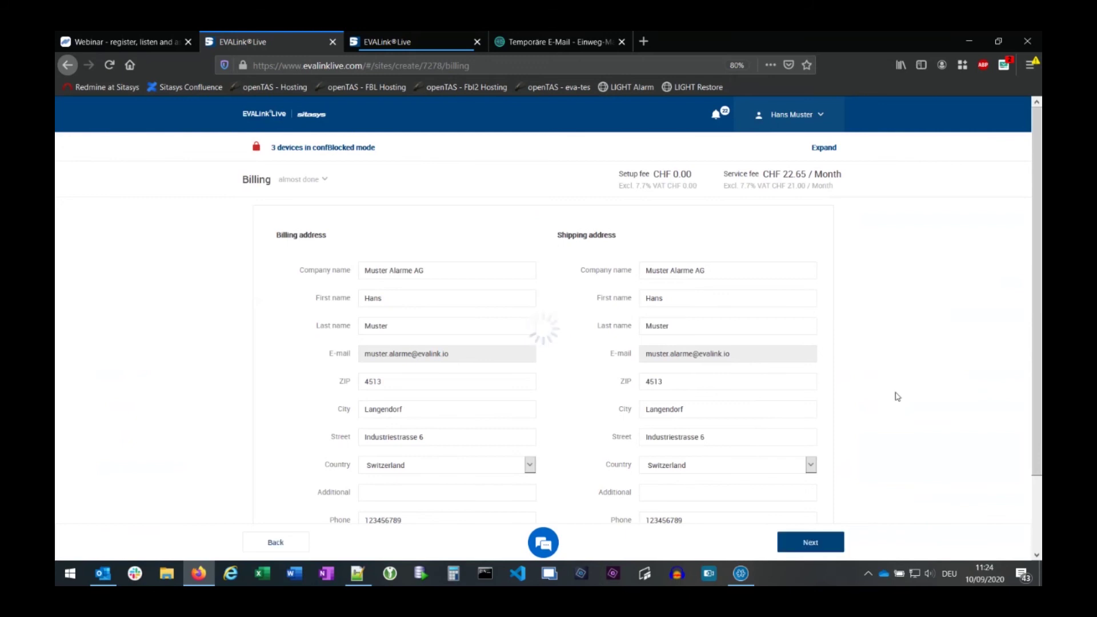
# - Choose PostPac Economy (CHF 7) as the shipping method and continue to the Summary
pyautogui.scroll(-3, 891, 388)
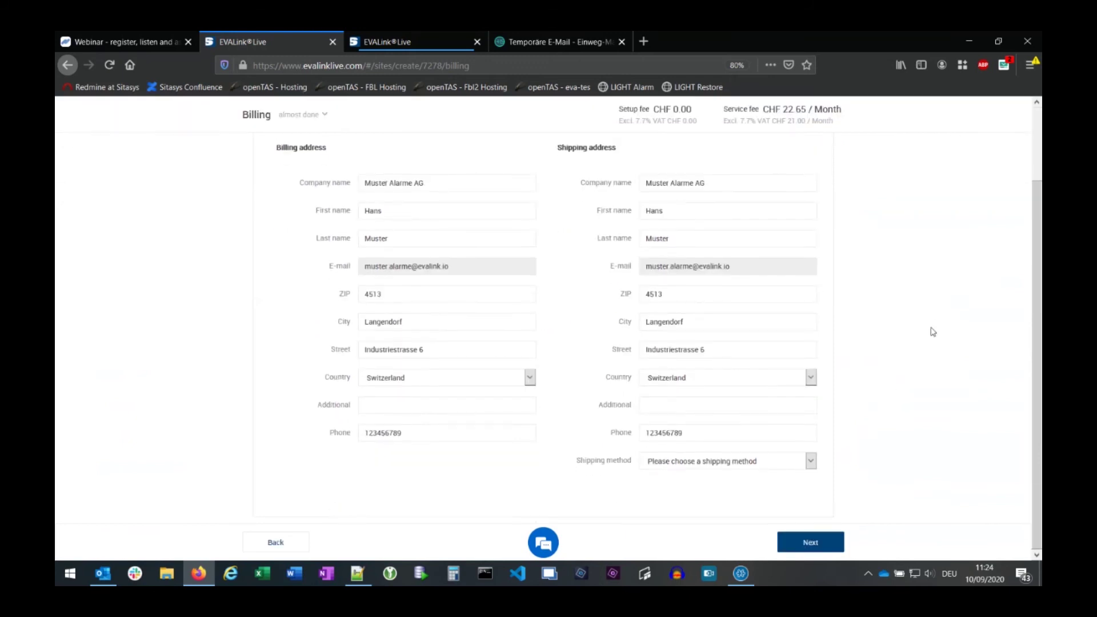
pyautogui.scroll(3, 891, 323)
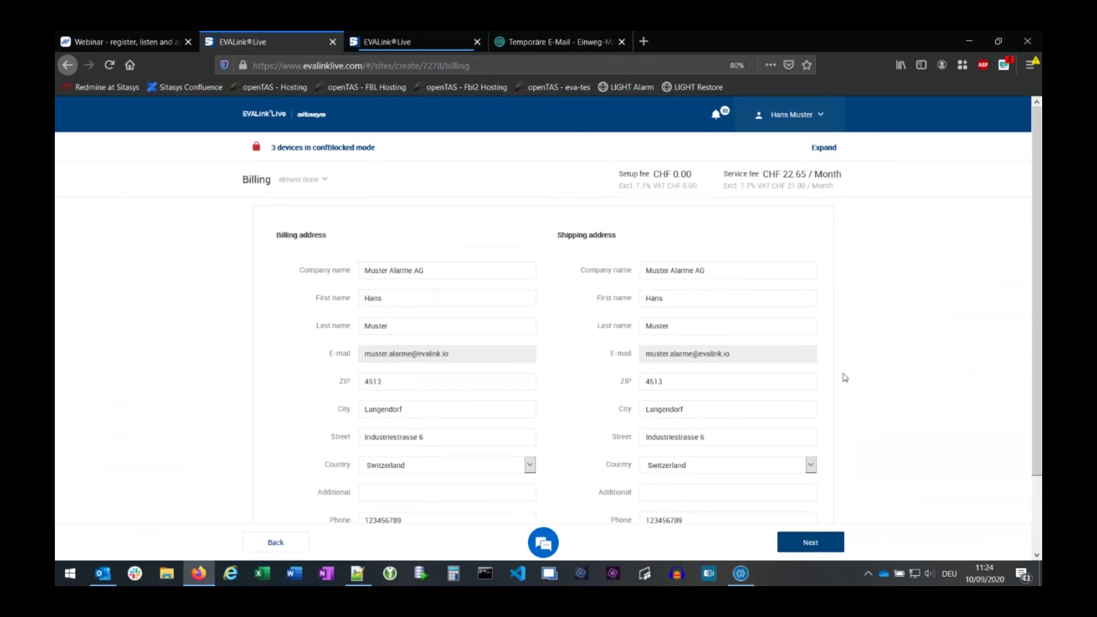
pyautogui.scroll(-3, 848, 381)
pyautogui.click(712, 466)
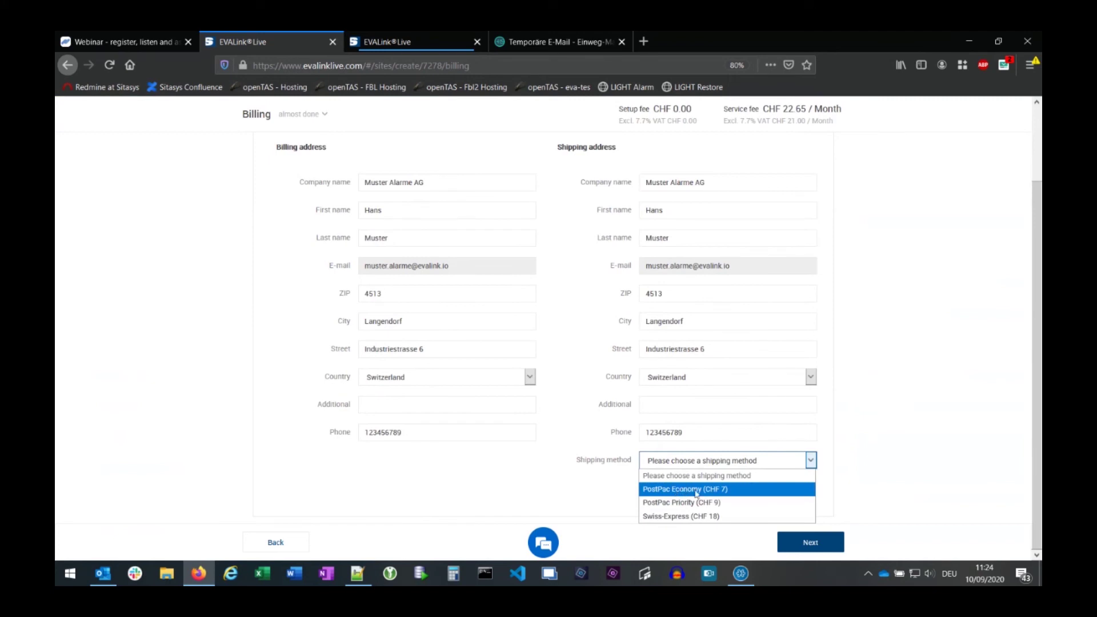
pyautogui.click(709, 490)
pyautogui.click(897, 293)
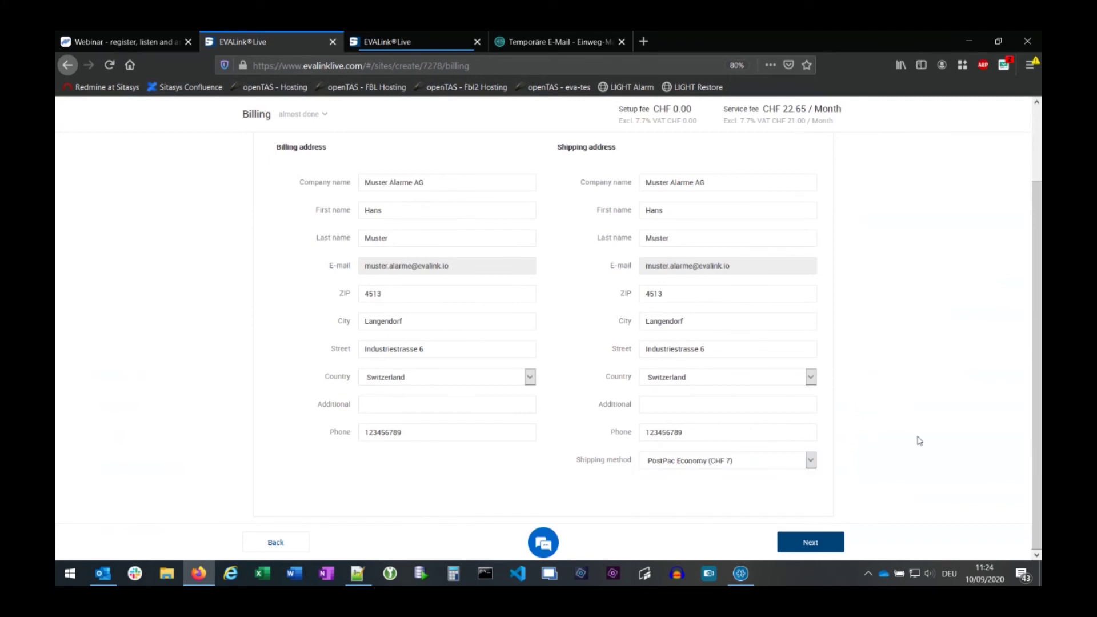
pyautogui.click(814, 546)
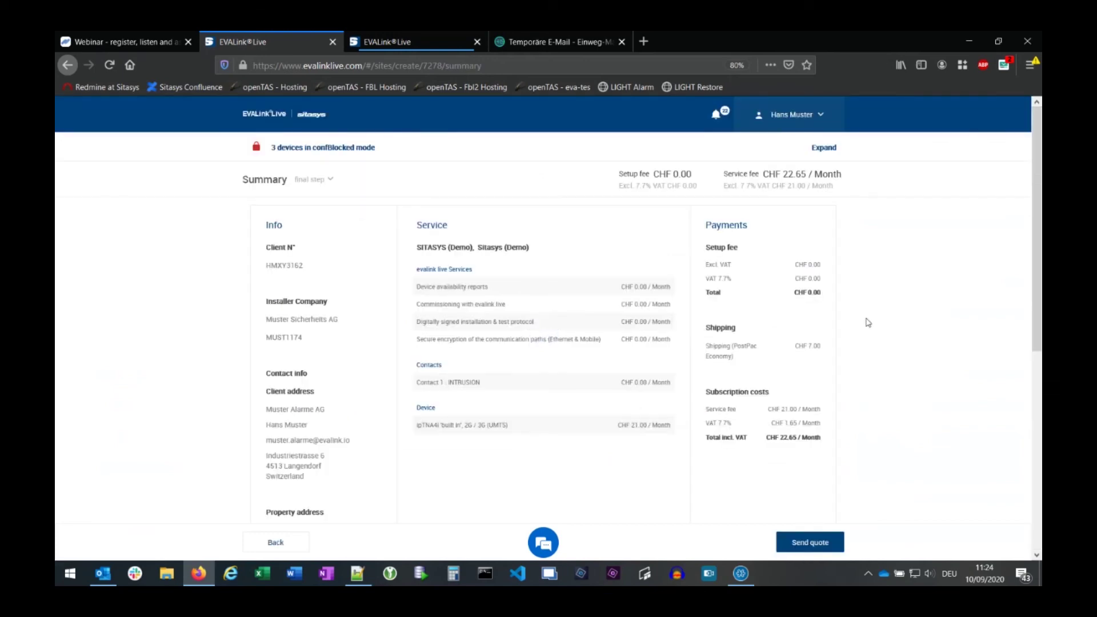
# - Look over the summary of services, device and costs, then send the quote for approval
pyautogui.scroll(-5, 309, 378)
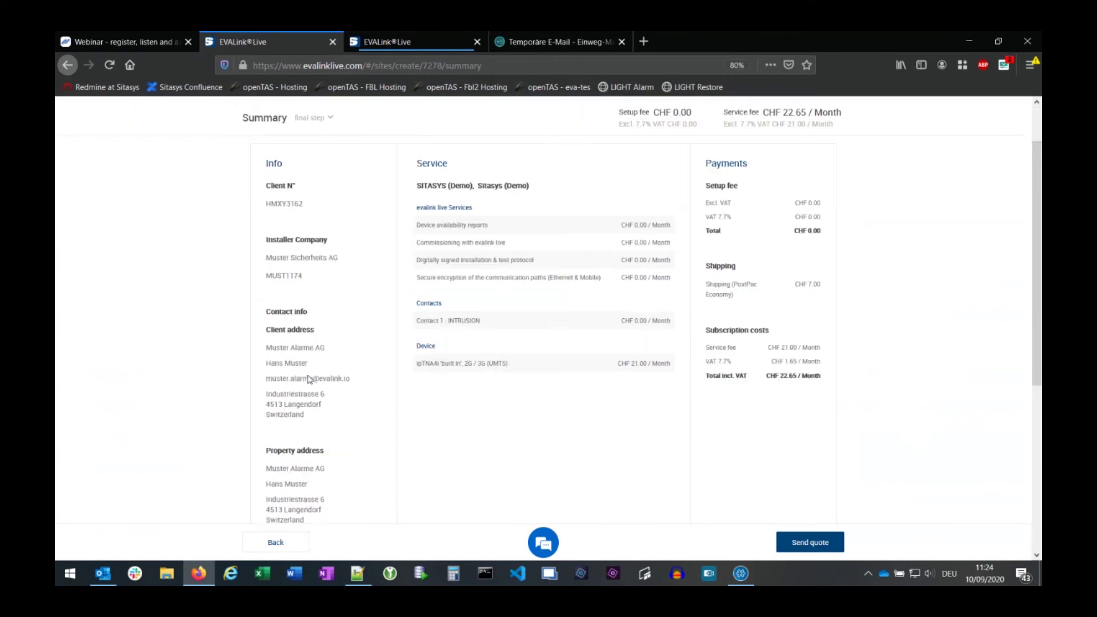
pyautogui.scroll(3, 308, 377)
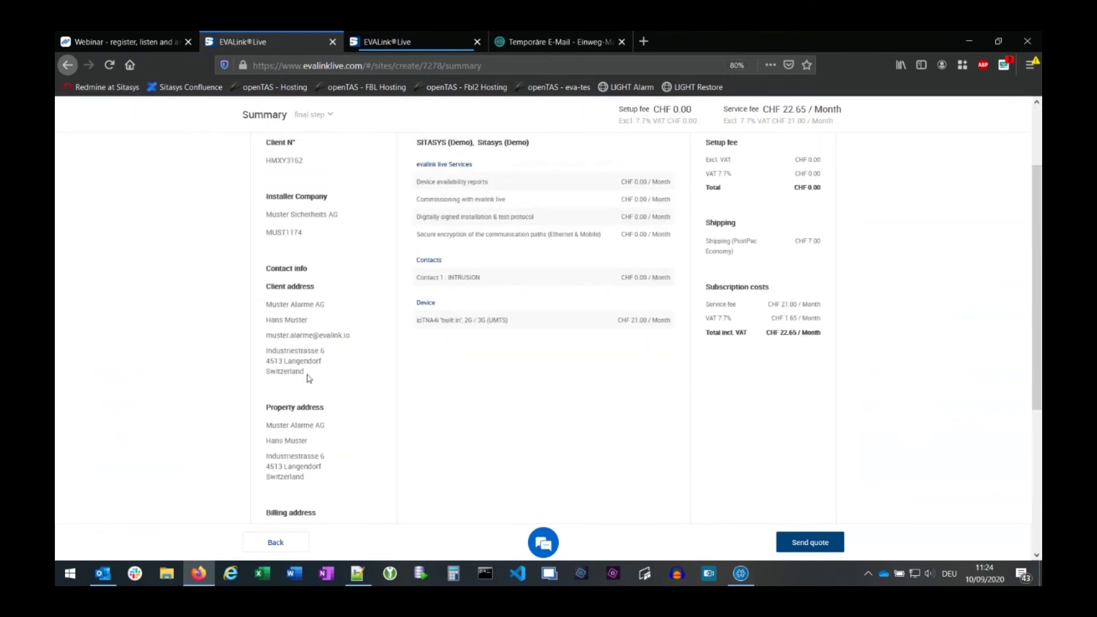
pyautogui.scroll(3, 304, 404)
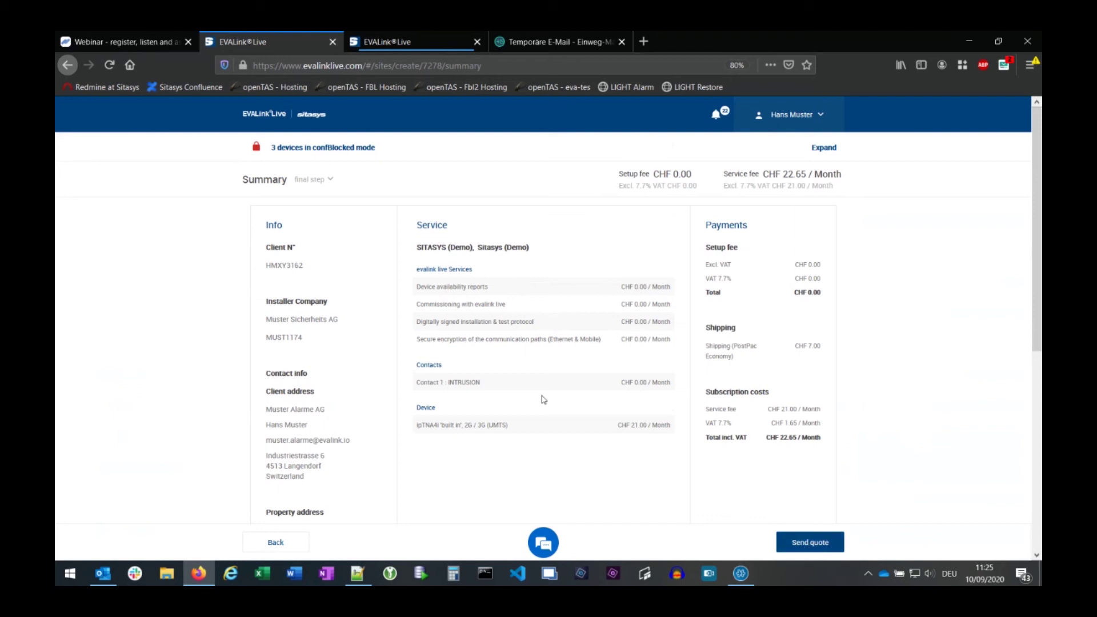
pyautogui.scroll(-1, 544, 400)
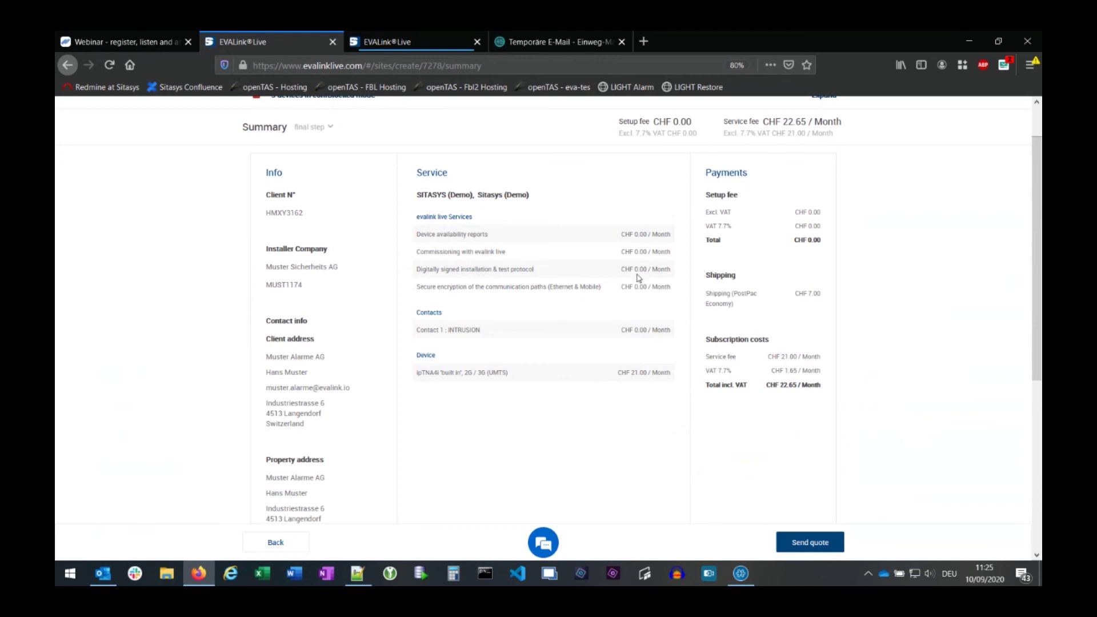
pyautogui.click(814, 546)
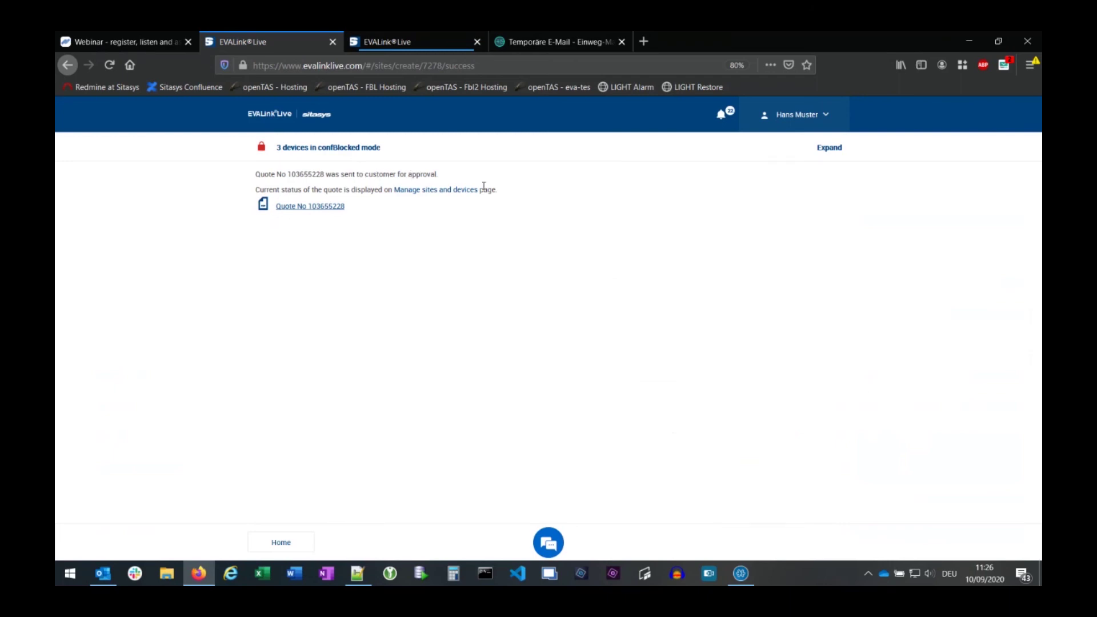
# - Follow the 'Manage sites and devices' link on the success page to track the new site
pyautogui.click(431, 196)
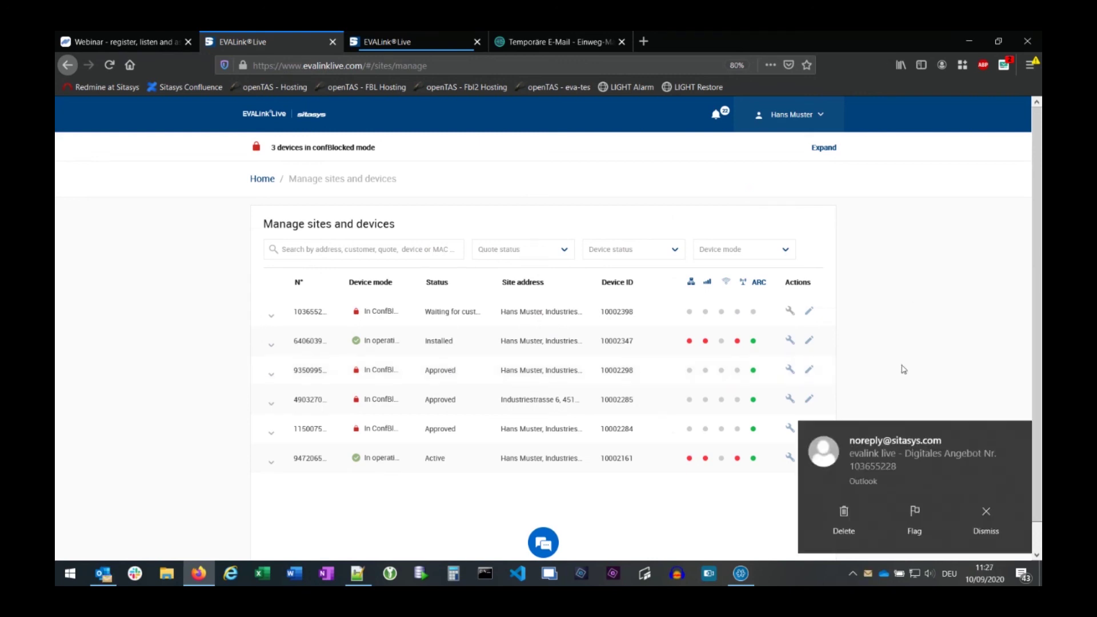
# - Dismiss the new-mail notification and bring up the arrived quote email from the Outlook taskbar
pyautogui.click(913, 447)
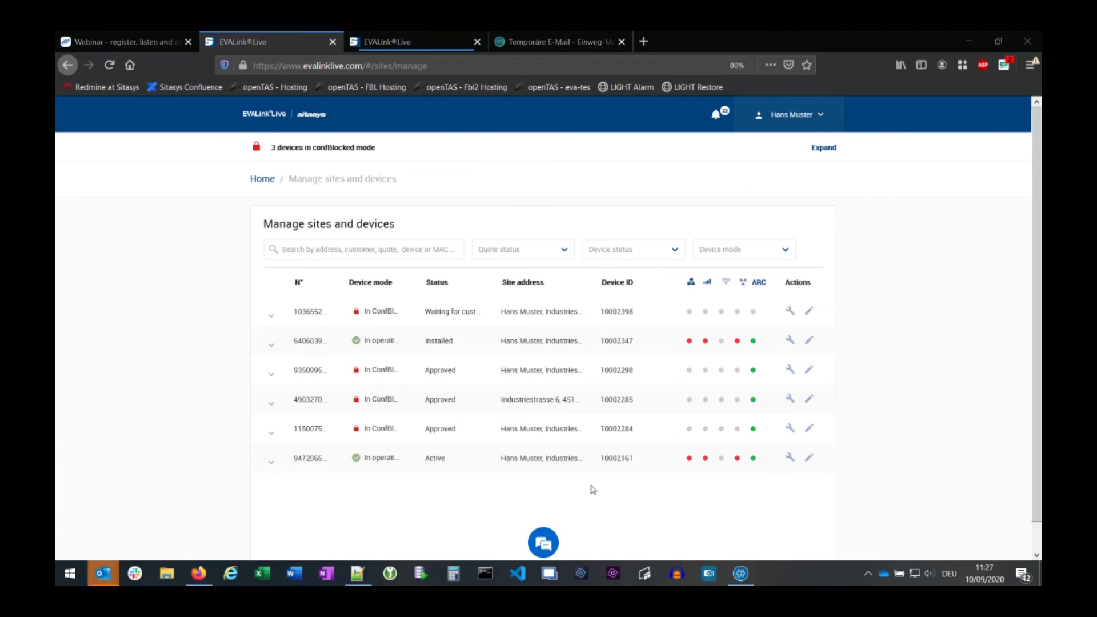
pyautogui.moveTo(103, 573)
pyautogui.click(251, 511)
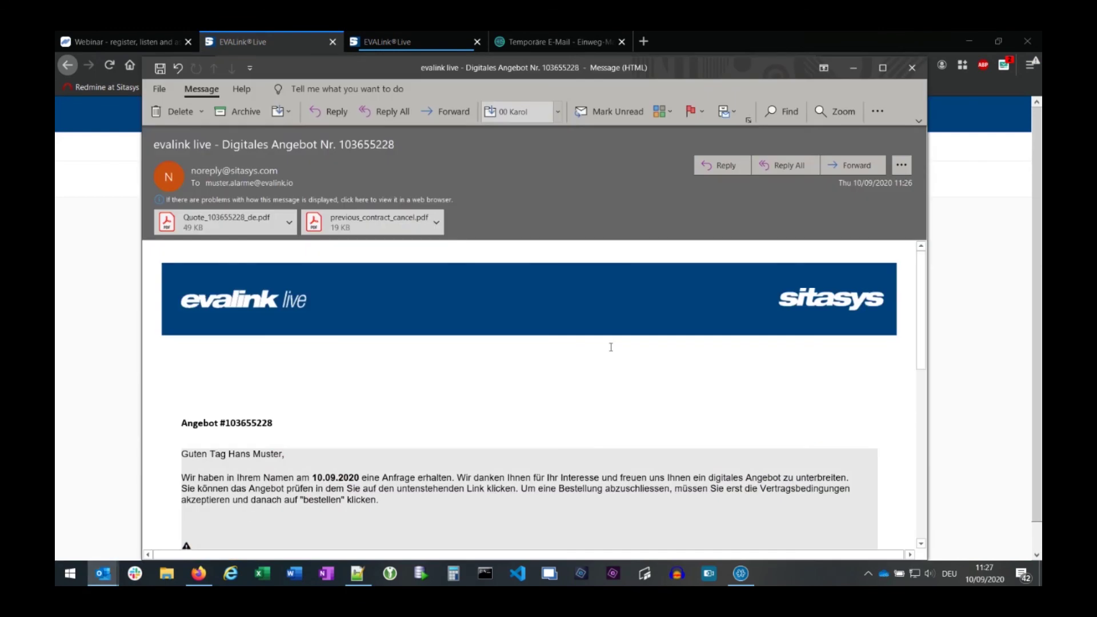
# - Maximize the email and preview Quote_103655228_de.pdf, reading down to the CHF 29.65 total
pyautogui.press('super+Up')
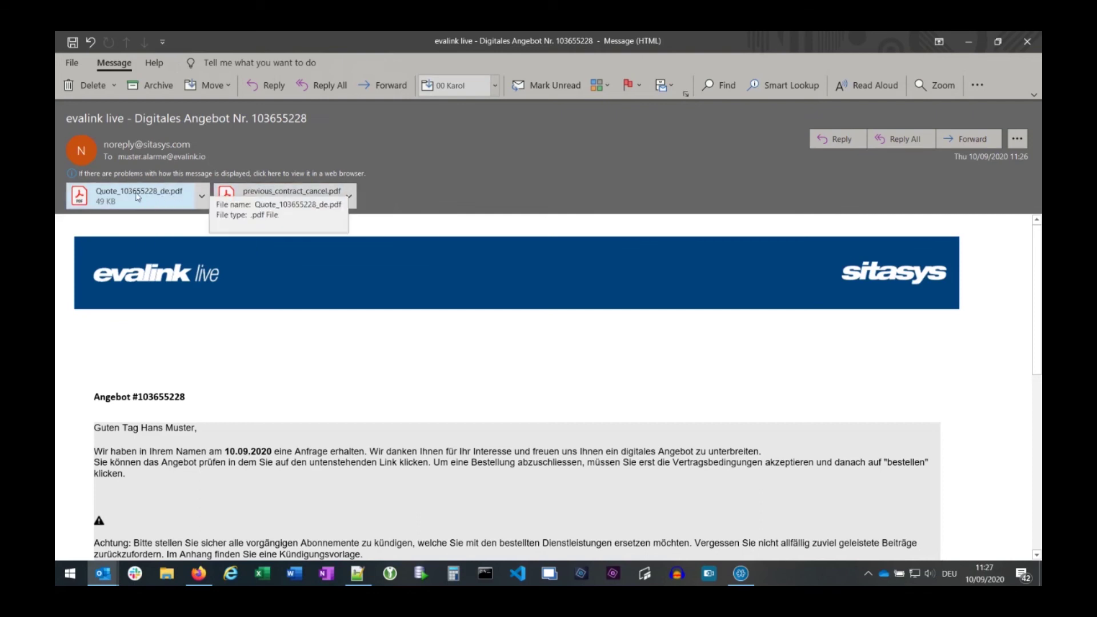
pyautogui.click(138, 196)
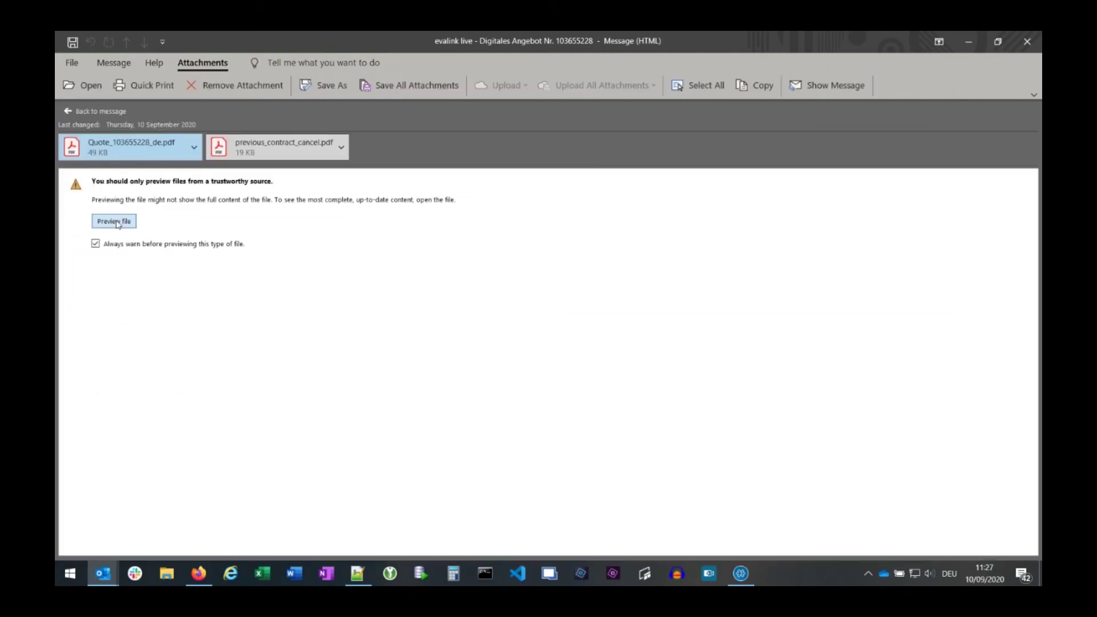
pyautogui.click(114, 222)
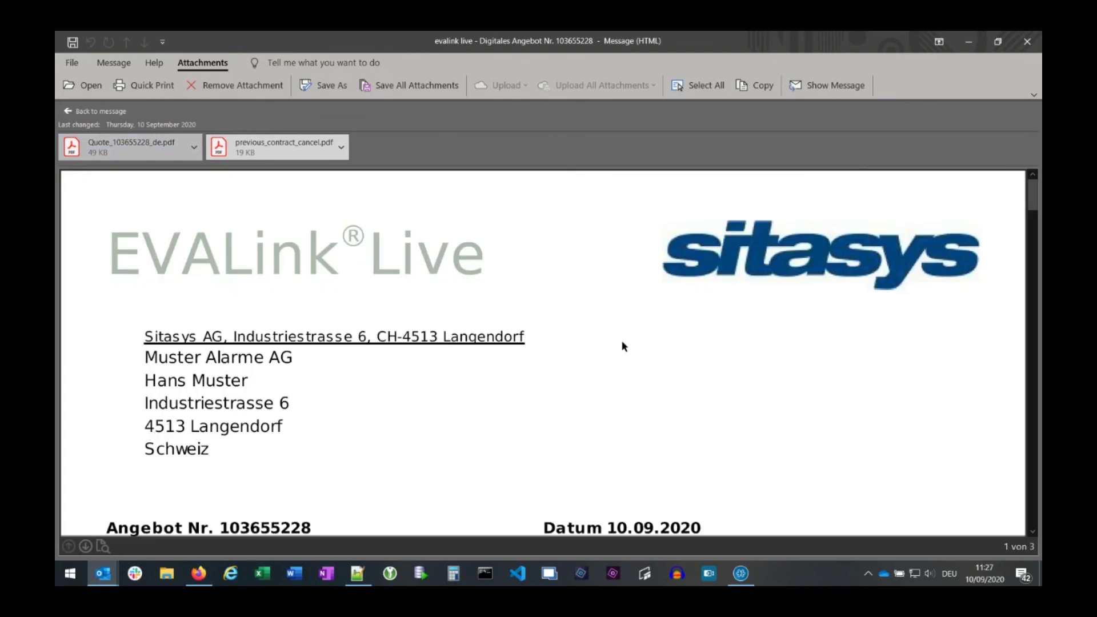
pyautogui.scroll(-10, 625, 337)
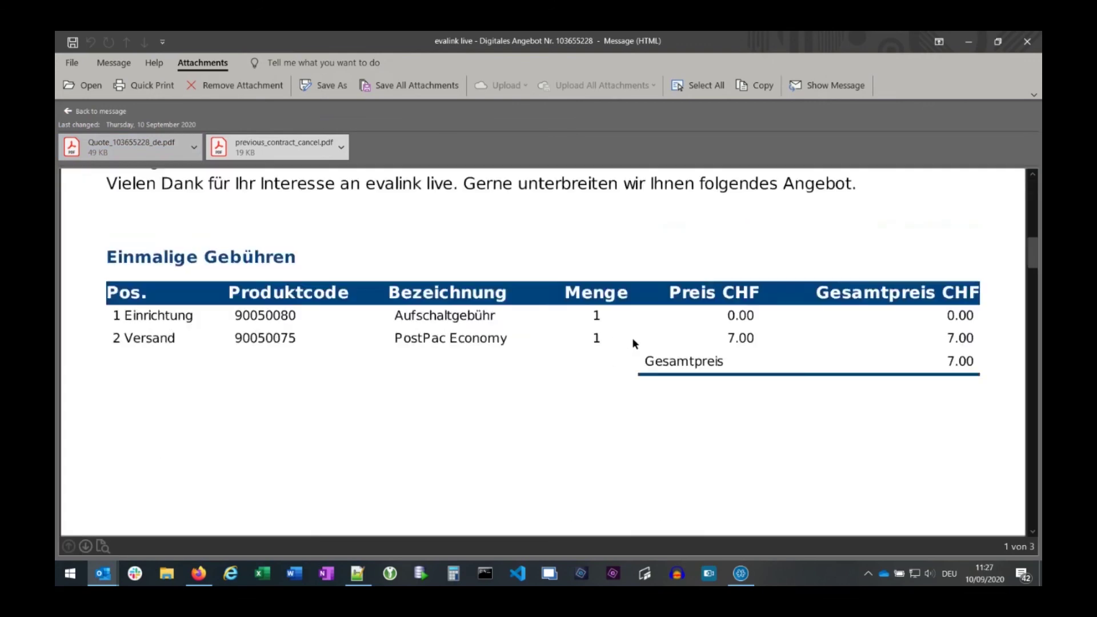
pyautogui.scroll(10, 632, 338)
pyautogui.scroll(-2, 634, 338)
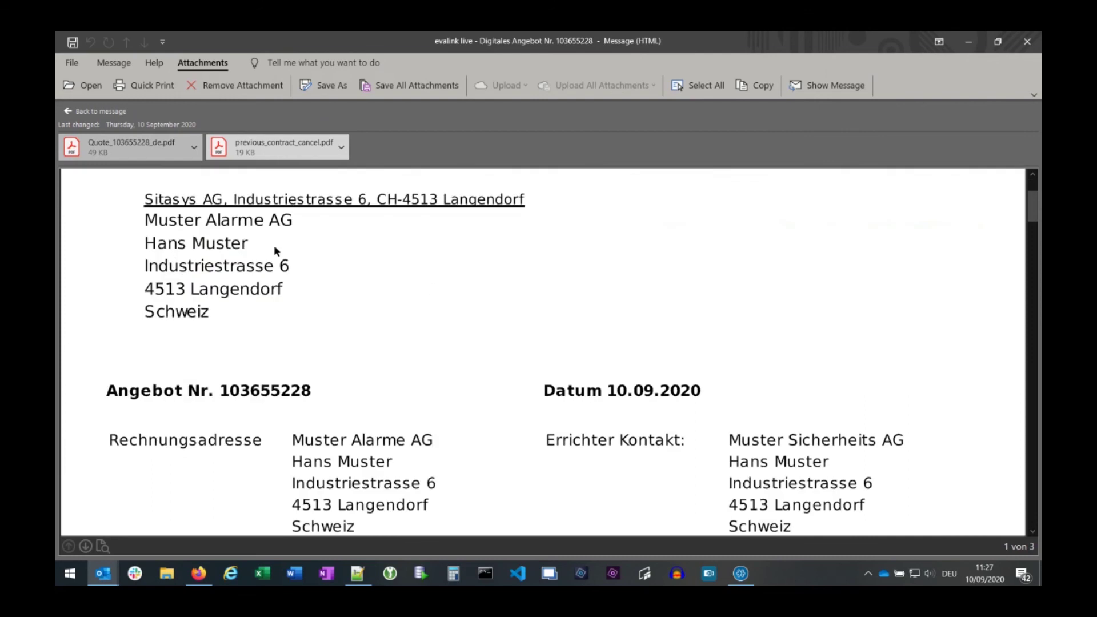
pyautogui.scroll(-4, 464, 364)
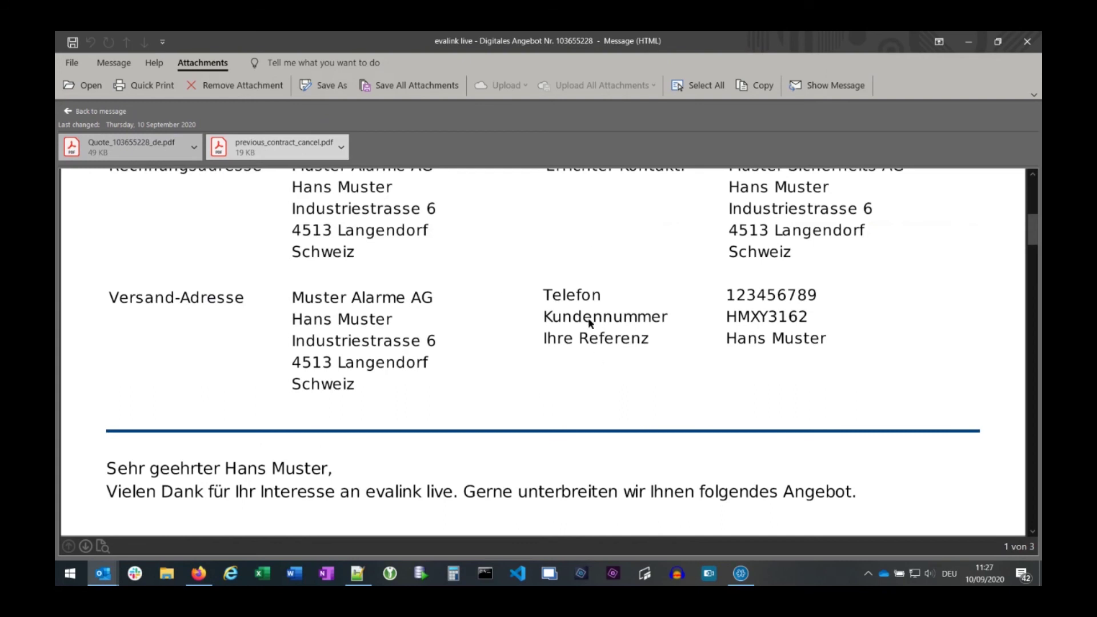
pyautogui.scroll(-2, 600, 331)
pyautogui.scroll(-2, 611, 341)
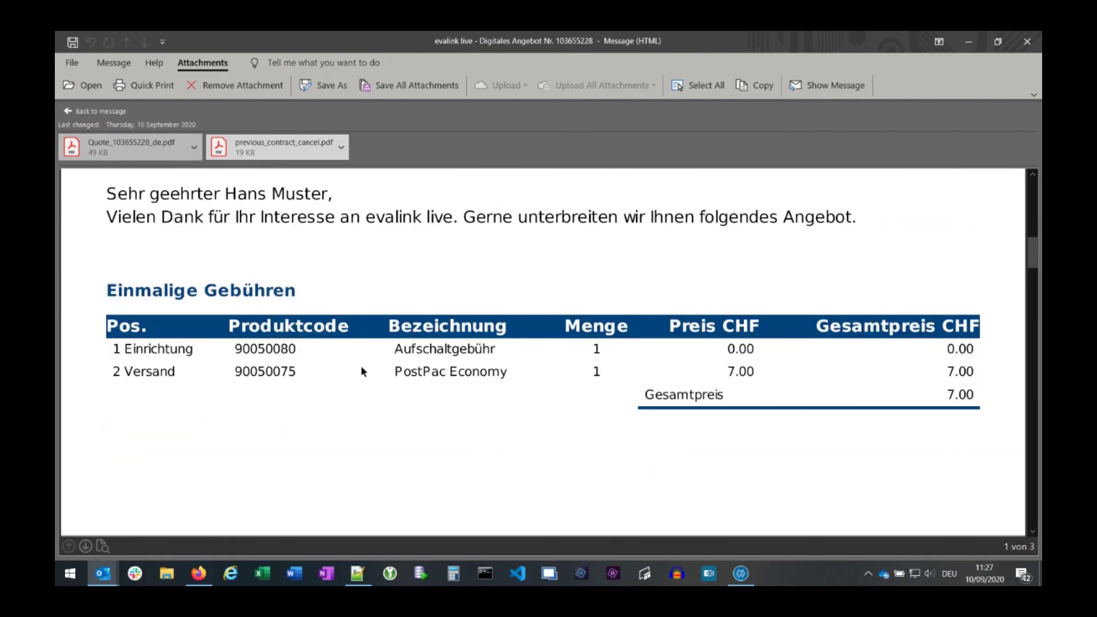
pyautogui.scroll(-15, 618, 400)
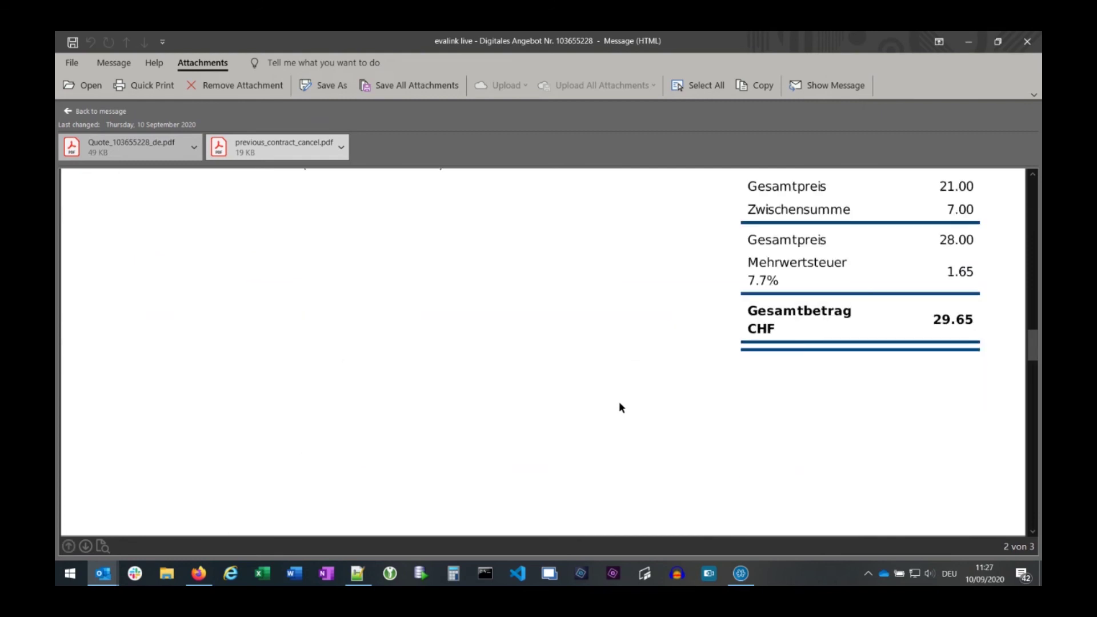
# - Preview previous_contract_cancel.pdf and scroll through its blank Name, Strasse, PLZ and Stadt fields
pyautogui.click(289, 151)
pyautogui.click(114, 221)
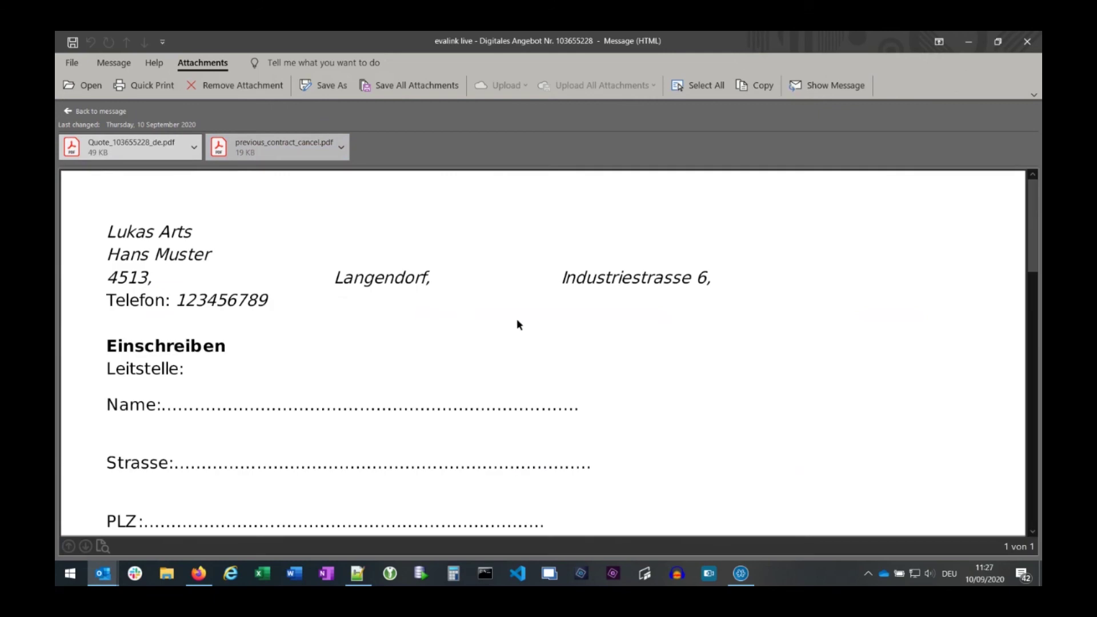
pyautogui.scroll(-5, 517, 324)
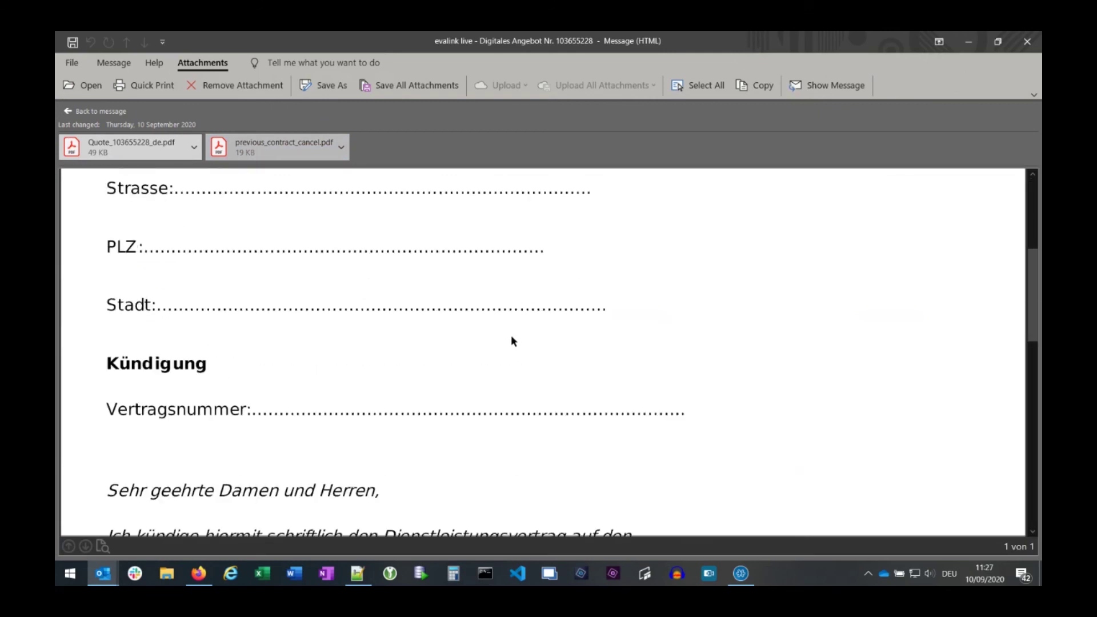
pyautogui.scroll(5, 514, 337)
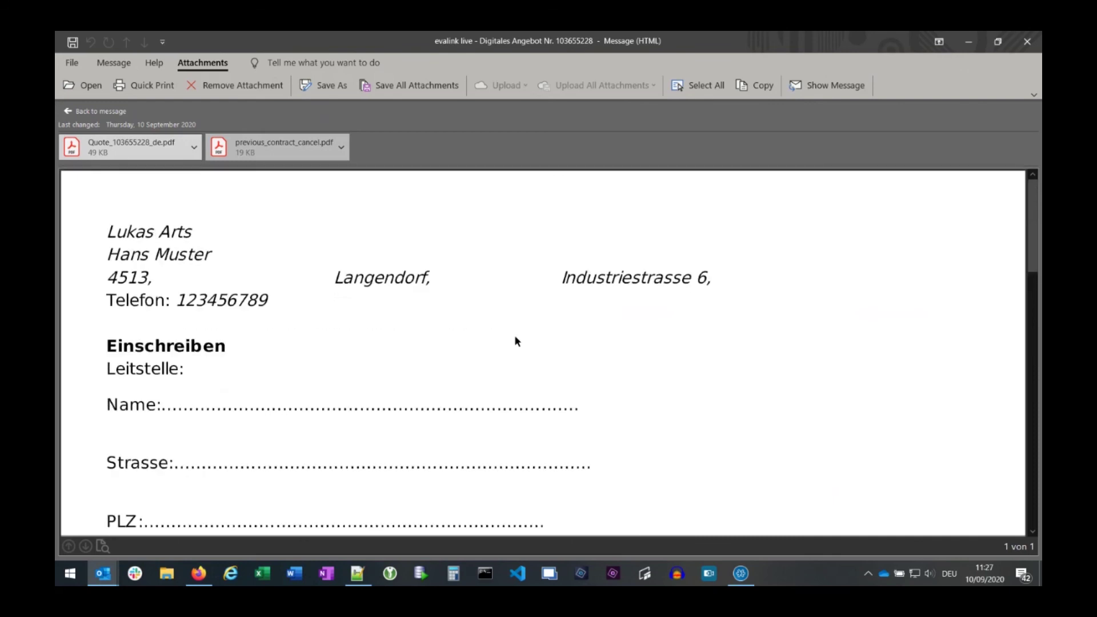
pyautogui.scroll(-2, 514, 335)
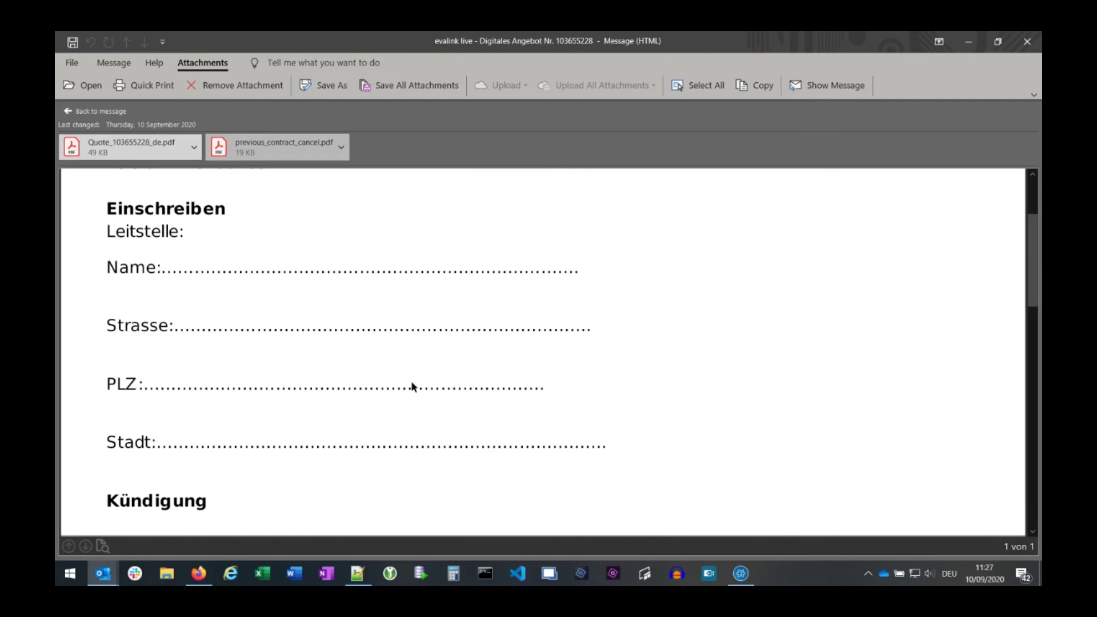
pyautogui.scroll(-10, 509, 405)
pyautogui.scroll(10, 513, 407)
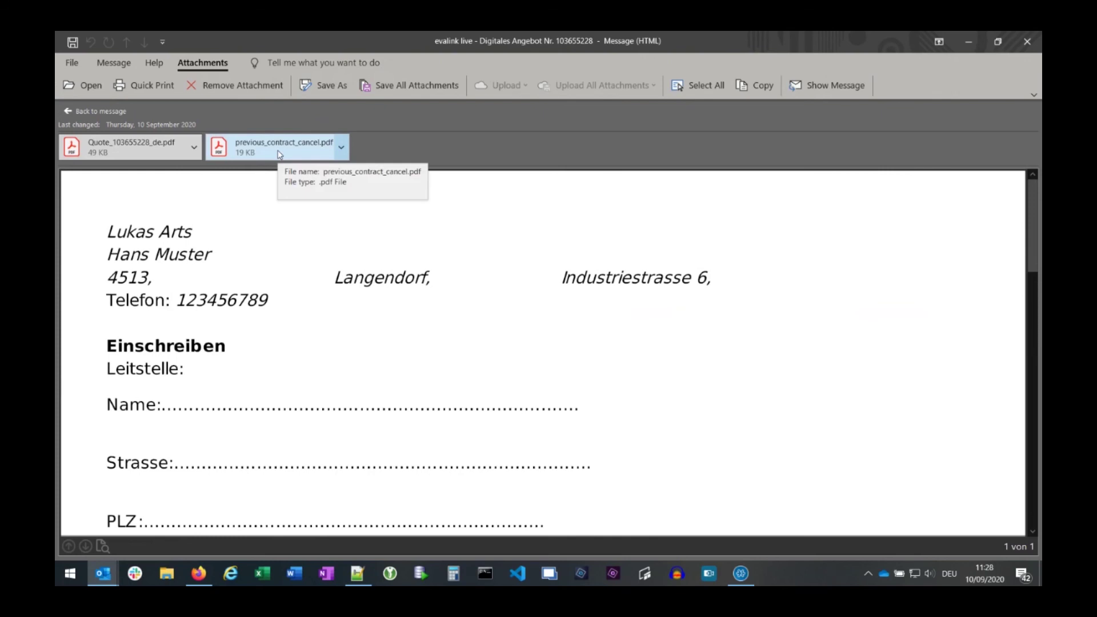
# - Return to the offer email and copy the 'Angebot ansehen' hyperlink
pyautogui.click(80, 112)
pyautogui.scroll(-2, 509, 367)
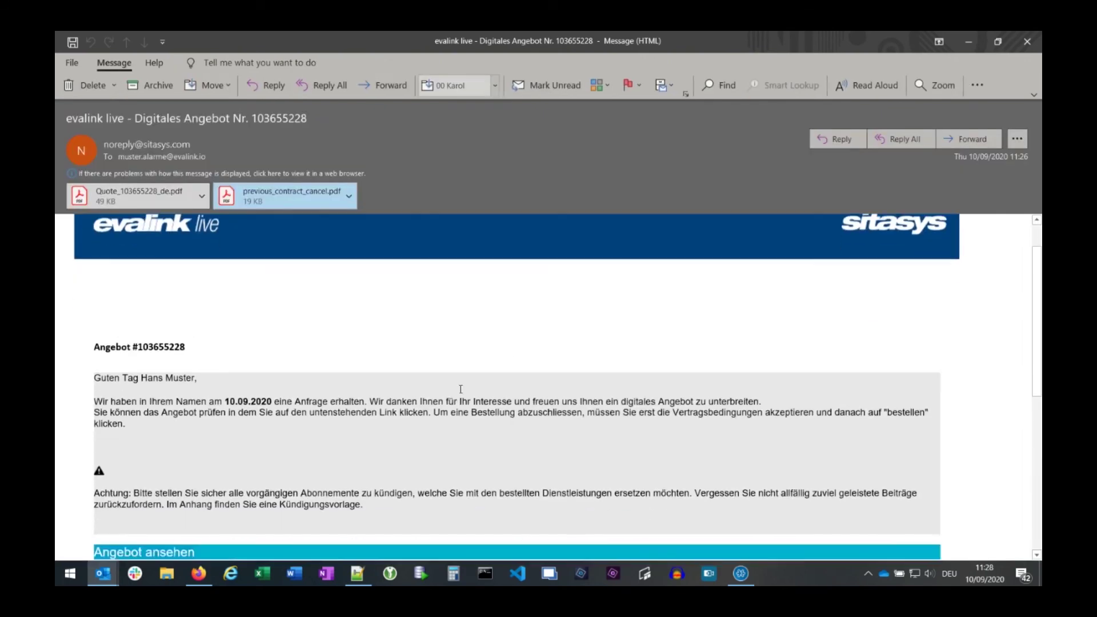
pyautogui.scroll(-2, 460, 389)
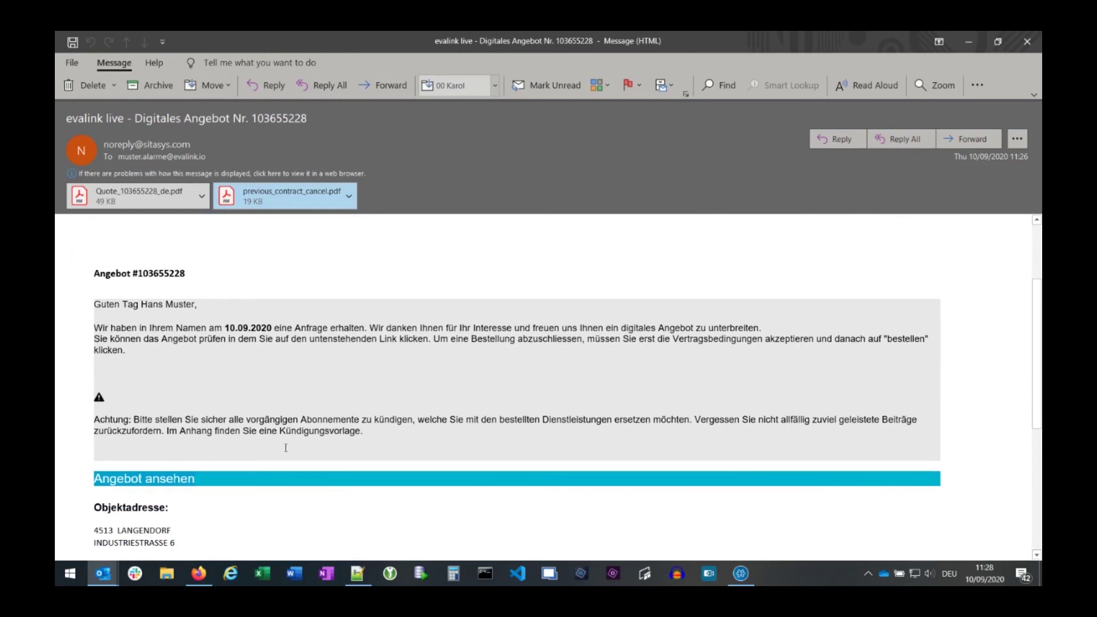
pyautogui.moveTo(171, 485)
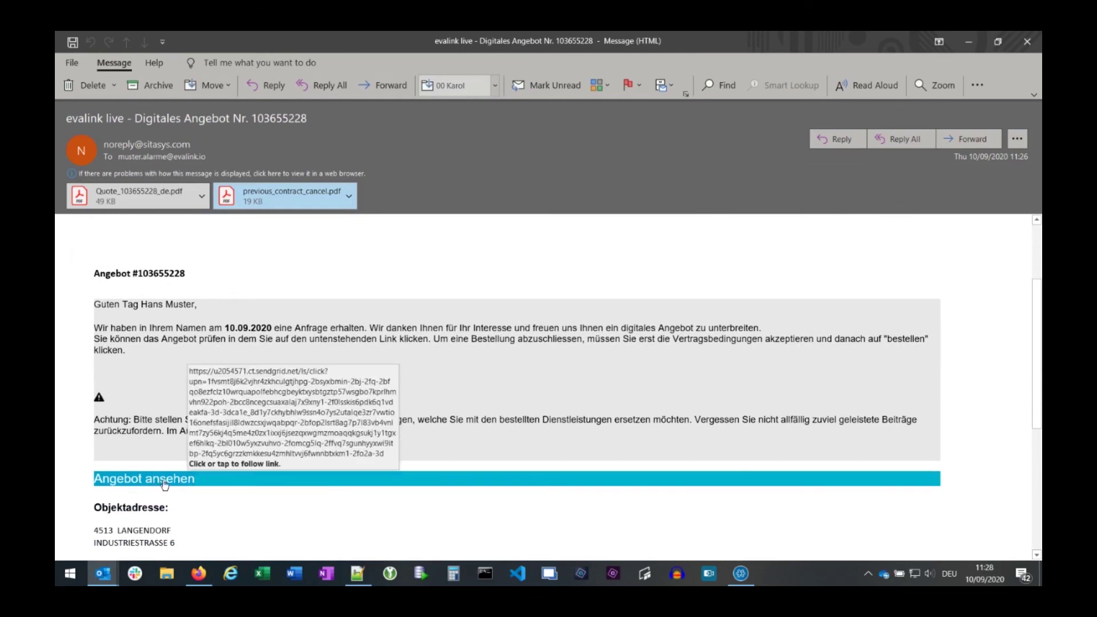
pyautogui.rightClick(165, 483)
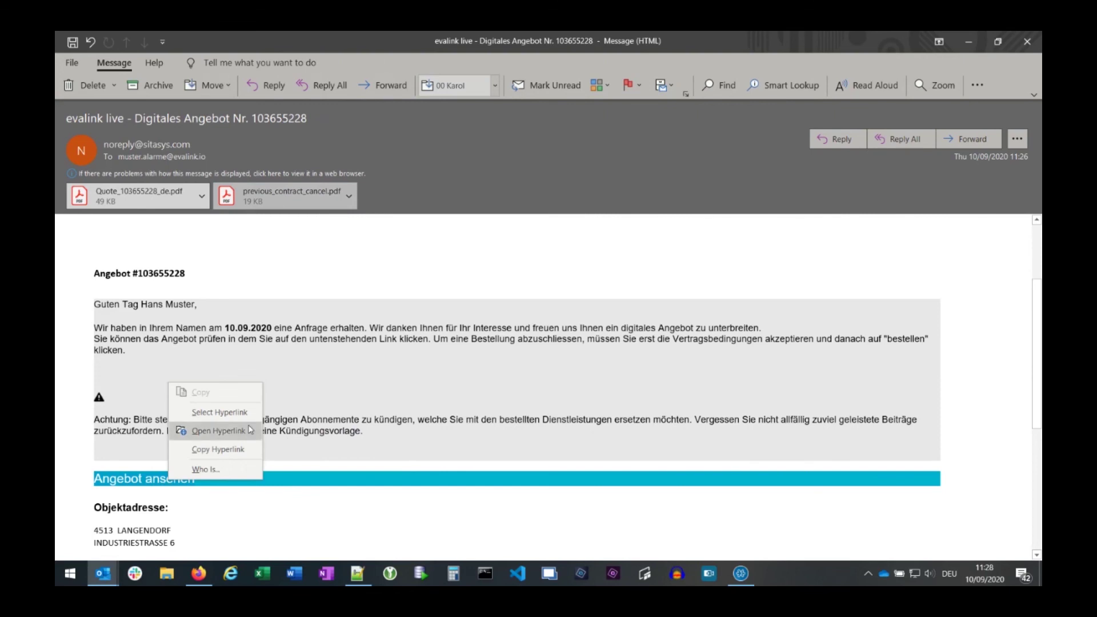
pyautogui.click(217, 449)
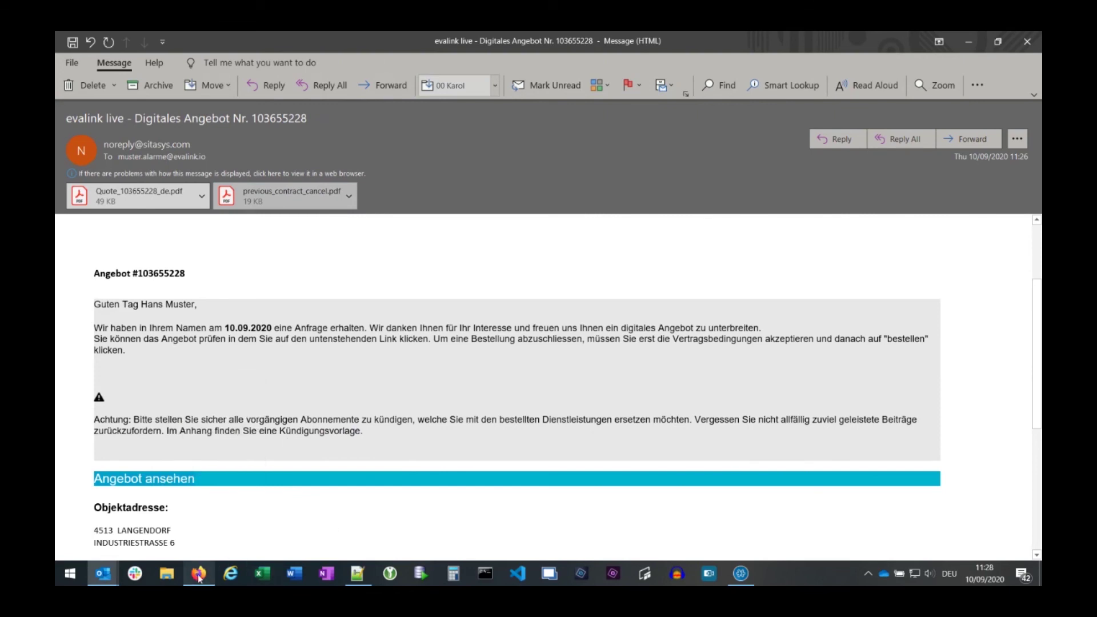
# - Open a new private browsing window in Firefox
pyautogui.click(198, 574)
pyautogui.click(1029, 64)
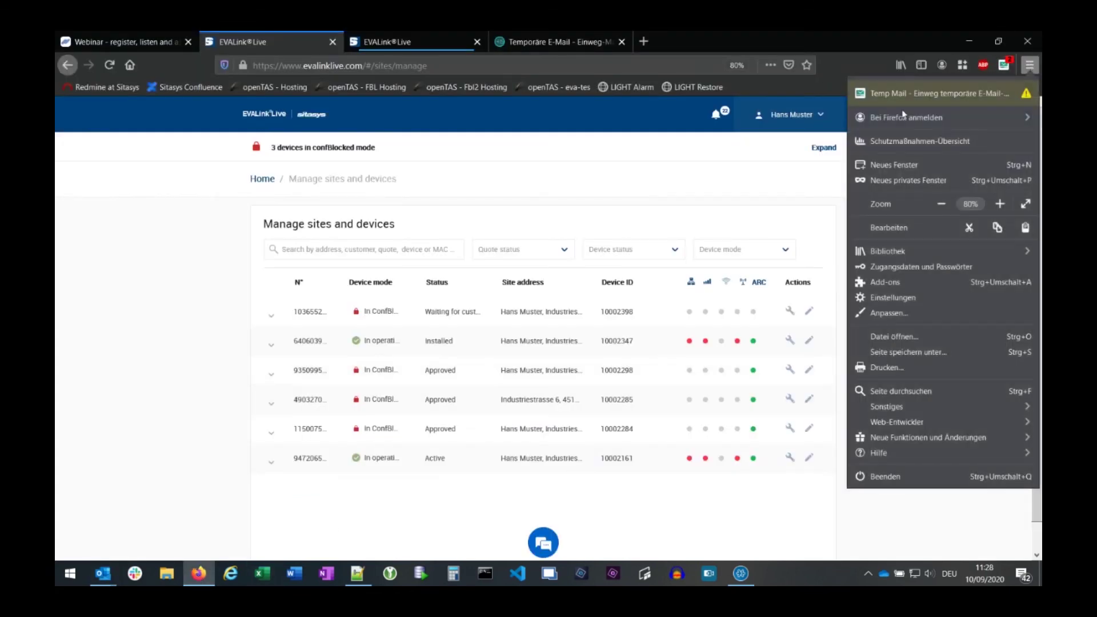
pyautogui.click(910, 182)
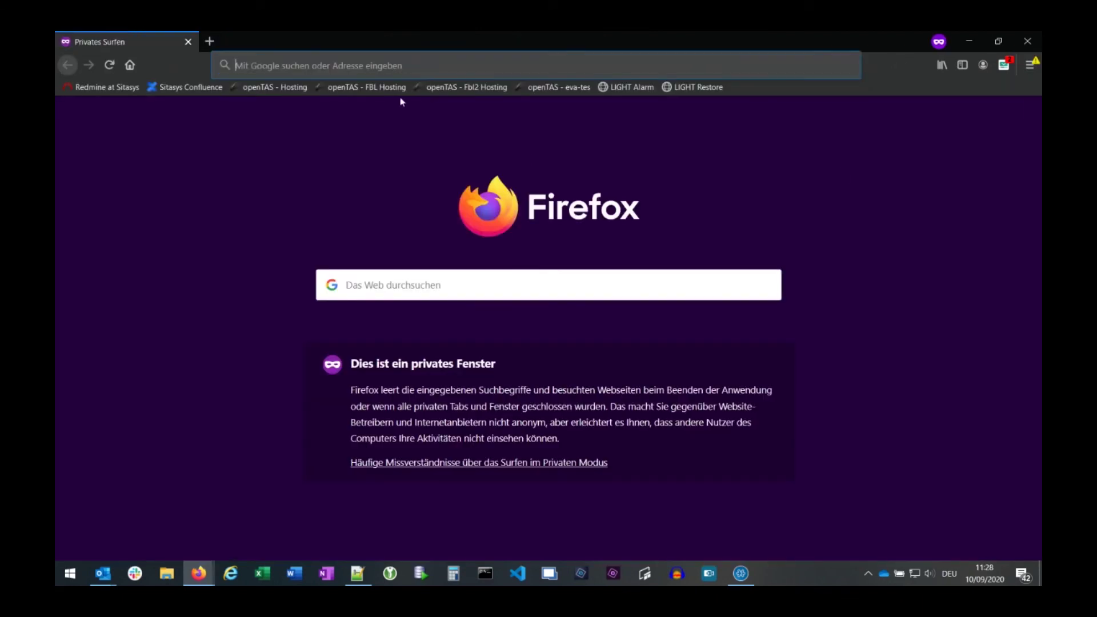
# - Load the quote page from the copied link and review SITASYS (Demo) services, ipTNA4i device, CHF 22.65/month
pyautogui.hotkey('ctrl', 'v')
pyautogui.press('Return')
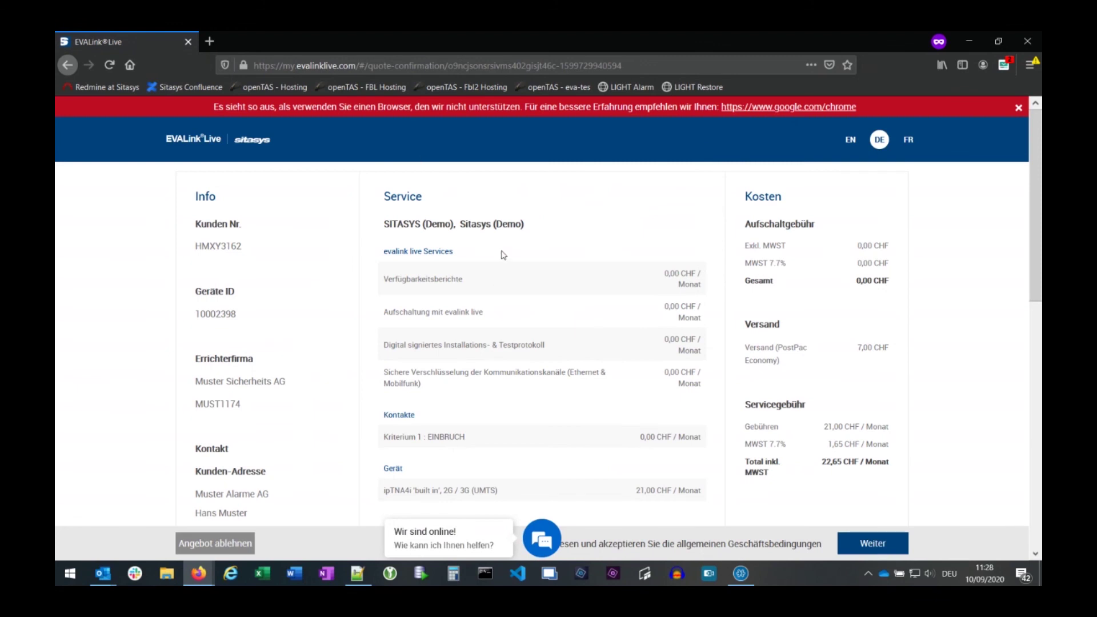
pyautogui.scroll(-3, 576, 268)
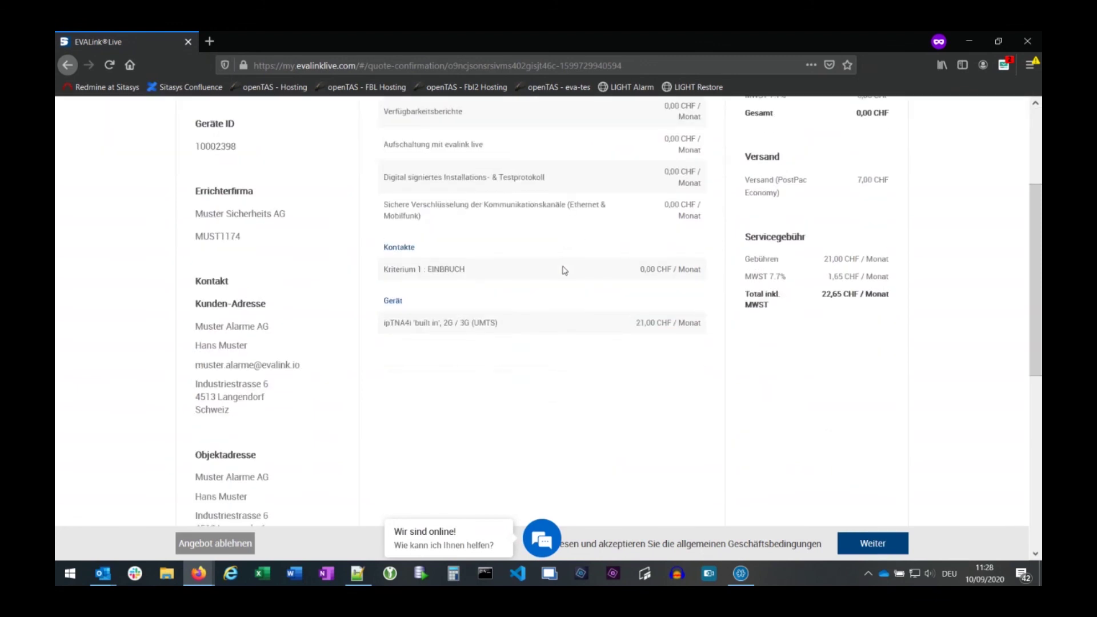
pyautogui.scroll(-1, 564, 270)
pyautogui.scroll(4, 537, 311)
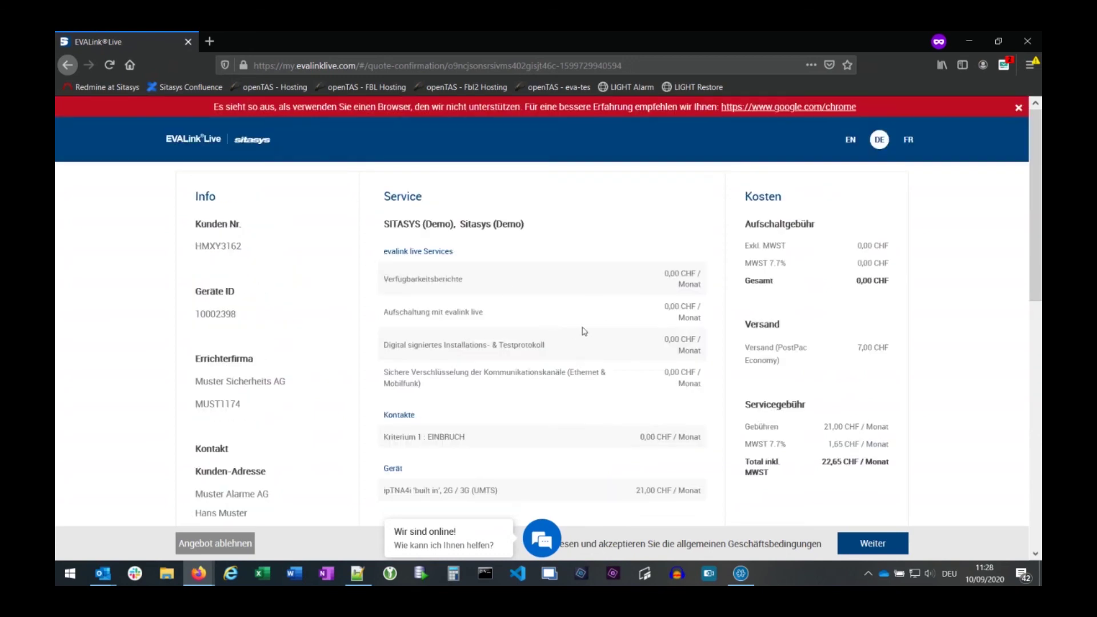
pyautogui.scroll(-10, 583, 333)
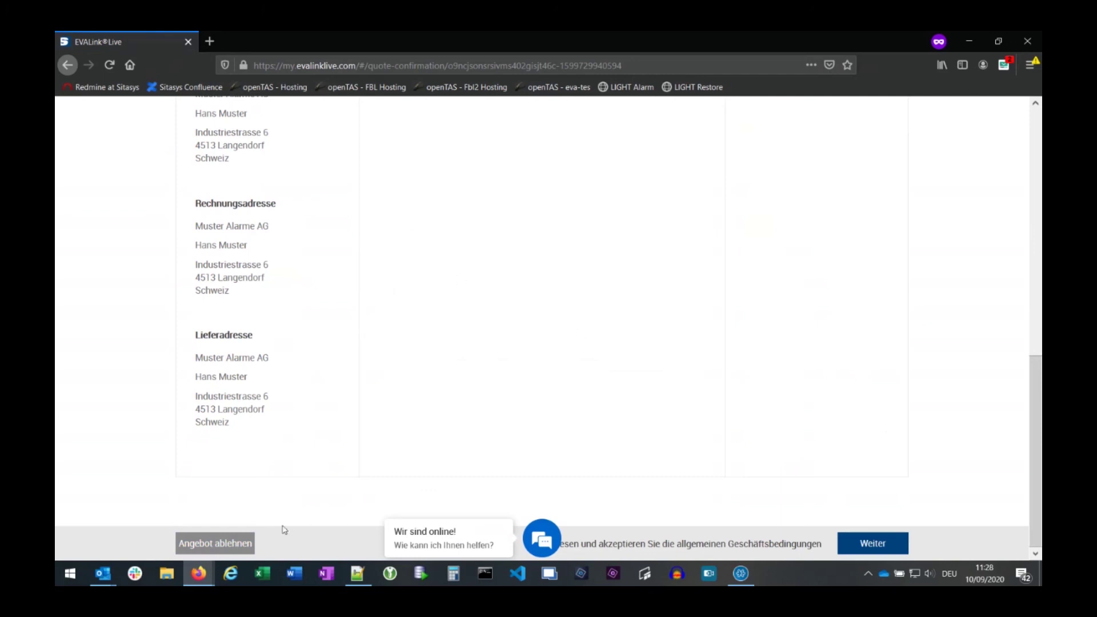
# - Proceed to the terms and accept the first terms document
pyautogui.click(877, 546)
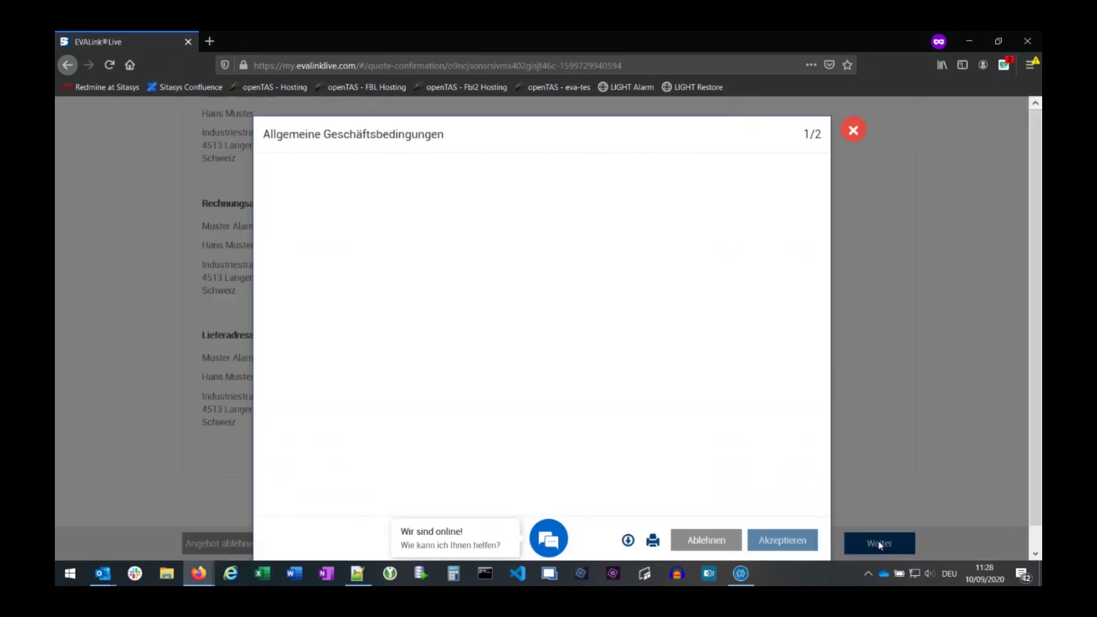
pyautogui.moveTo(810, 200); pyautogui.dragTo(822, 480)
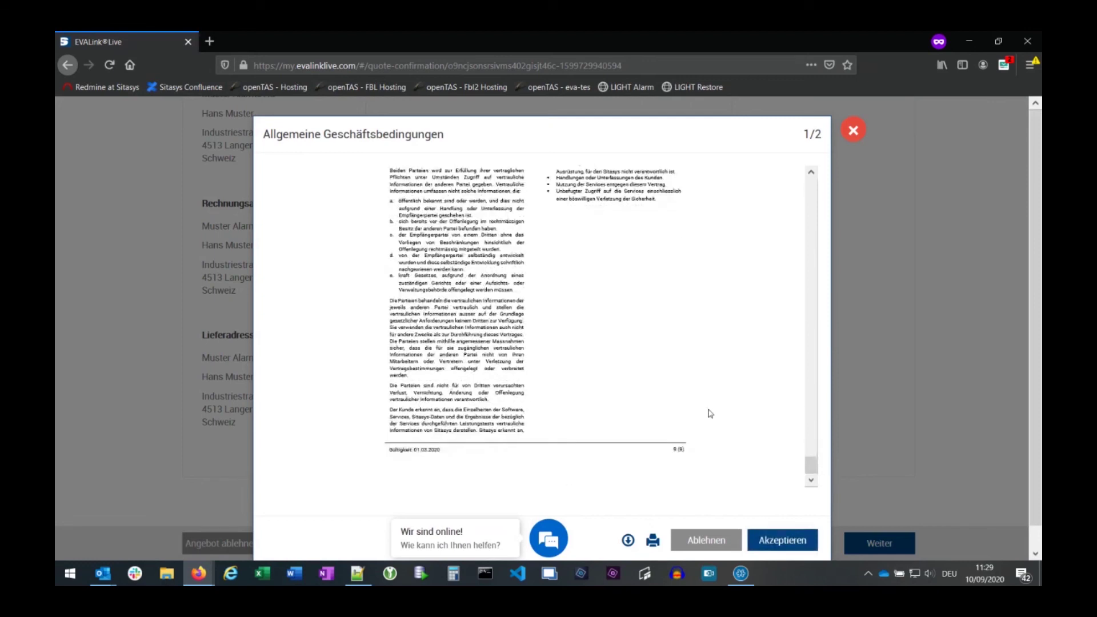
pyautogui.click(790, 541)
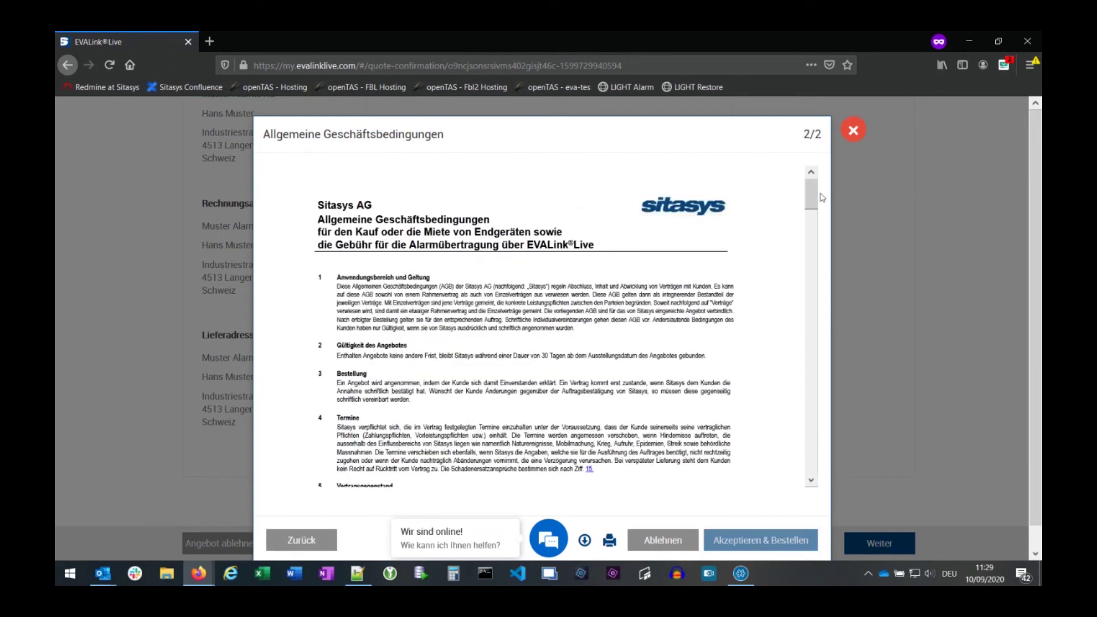
# - Accept the second terms document and place the order with Akzeptieren & Bestellen
pyautogui.moveTo(811, 195); pyautogui.dragTo(812, 460)
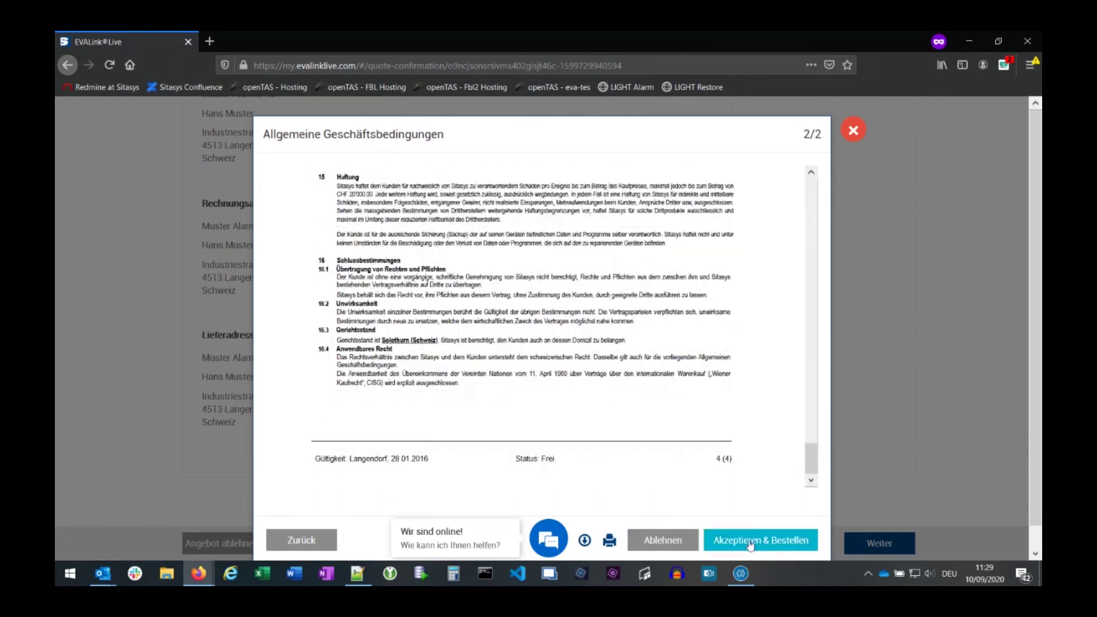
pyautogui.click(750, 544)
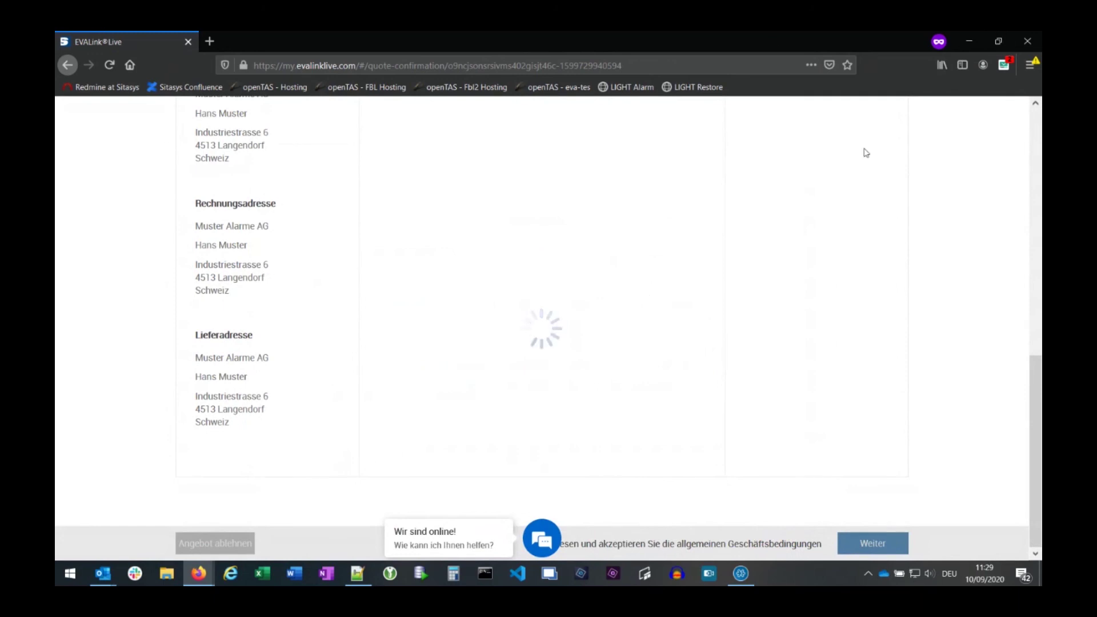
pyautogui.moveTo(198, 573)
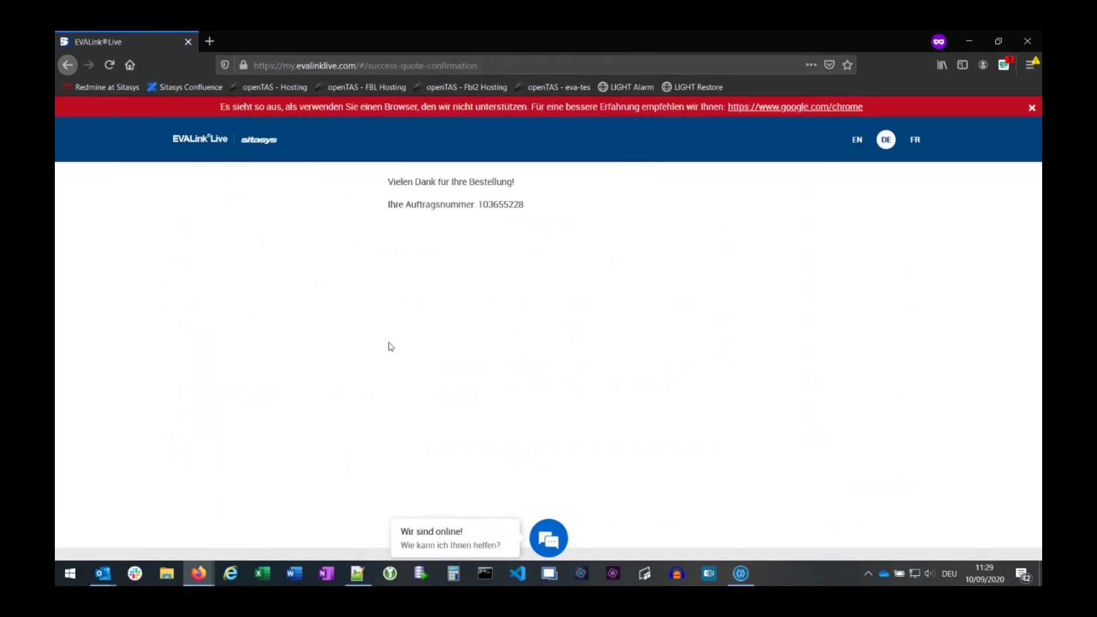
# - Close the private window and reload the Manage sites and devices list to see the new site Approved
pyautogui.click(1026, 39)
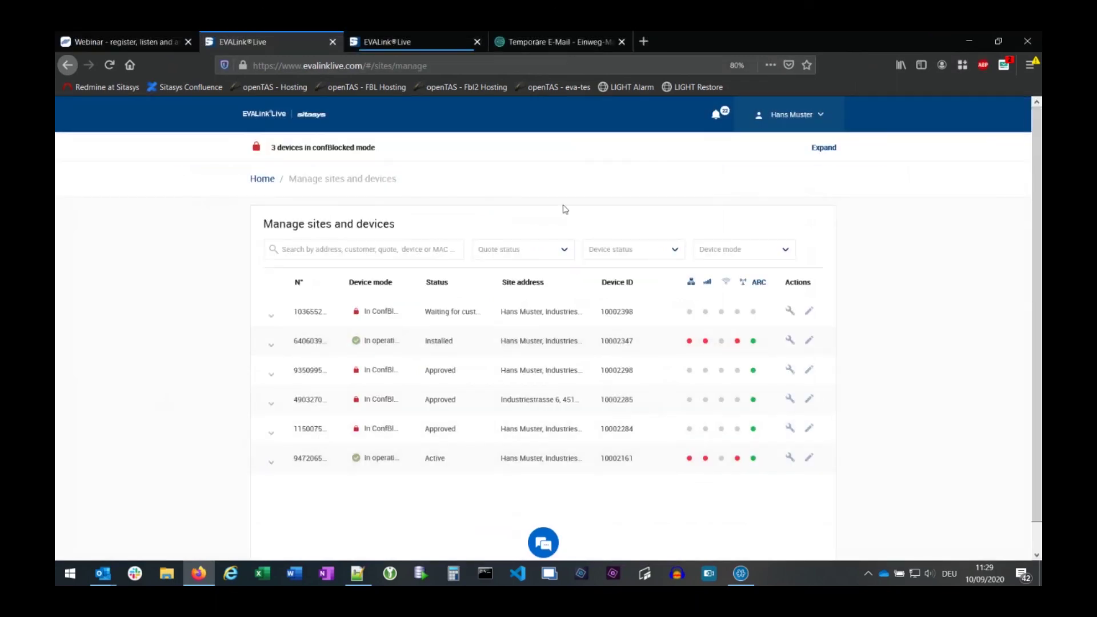
pyautogui.press('F5')
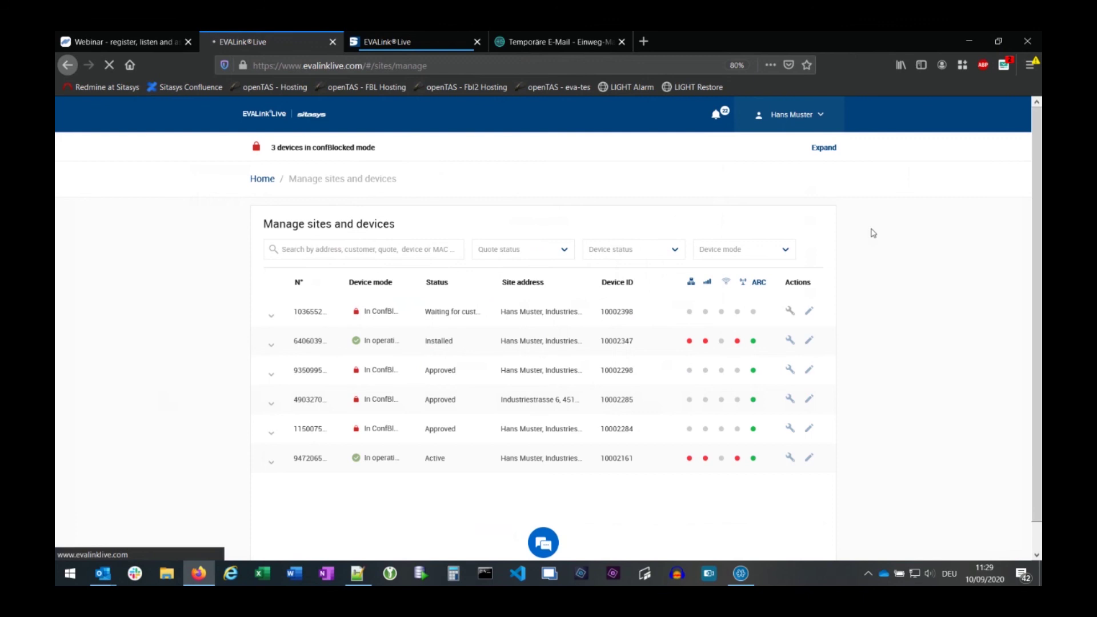